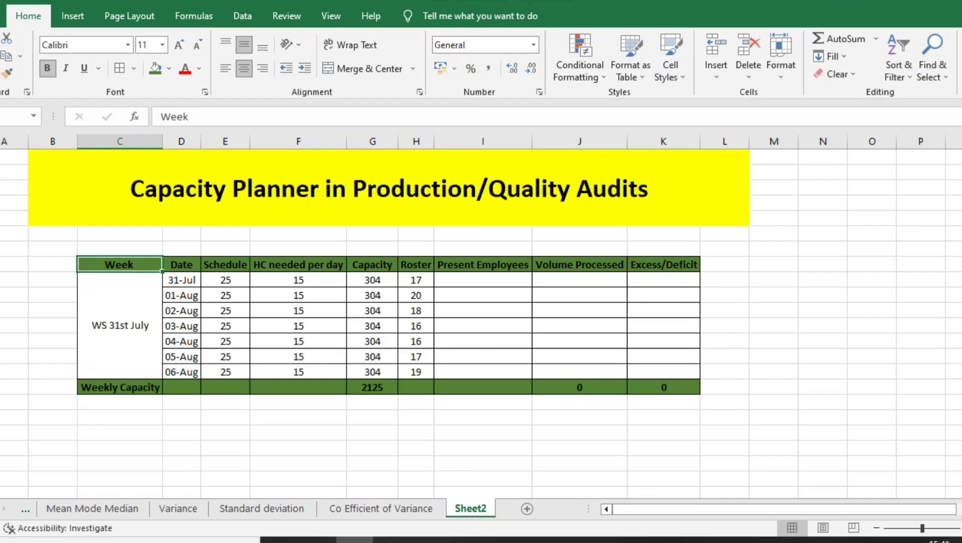
# Review the capacity planner table from the Week column across to Excess/Deficit, including all daily rows
pyautogui.press('Right')
pyautogui.press('Down')
pyautogui.press('Left')
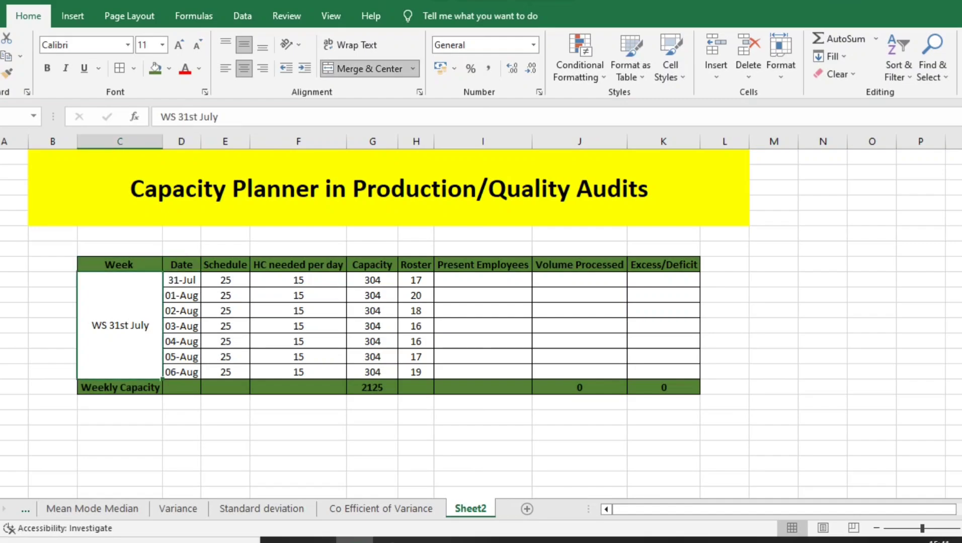
pyautogui.press('Up')
pyautogui.hotkey('shift', 'Down')
pyautogui.hotkey('ctrl', 'shift', 'Right')
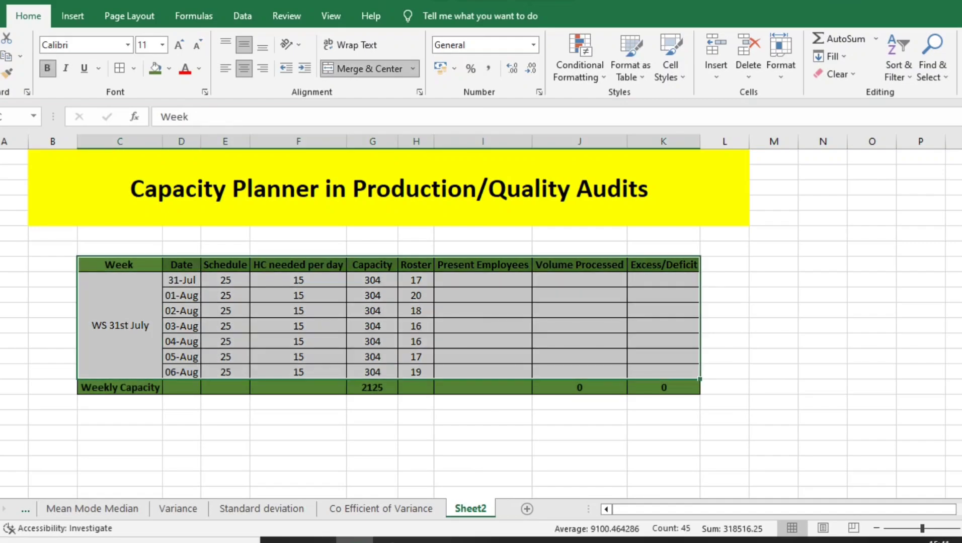
pyautogui.press('Down')
pyautogui.press('Up')
pyautogui.hotkey('ctrl', 'shift', 'Right')
pyautogui.hotkey('ctrl', 'shift', 'Down')
pyautogui.press('Down')
pyautogui.press('Up')
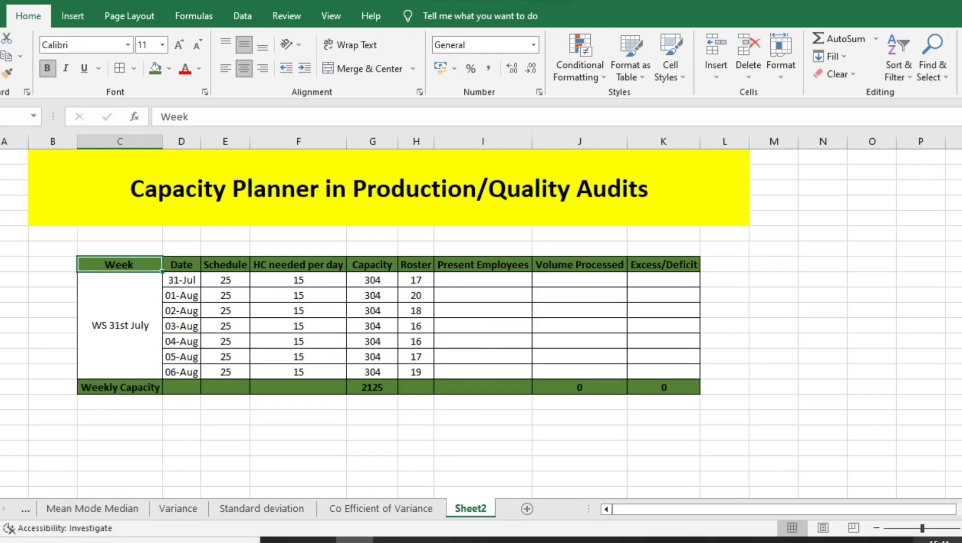
# Open the system calendar to check the August 2023 dates, and return to the Week header of the planner
pyautogui.click(939, 542)
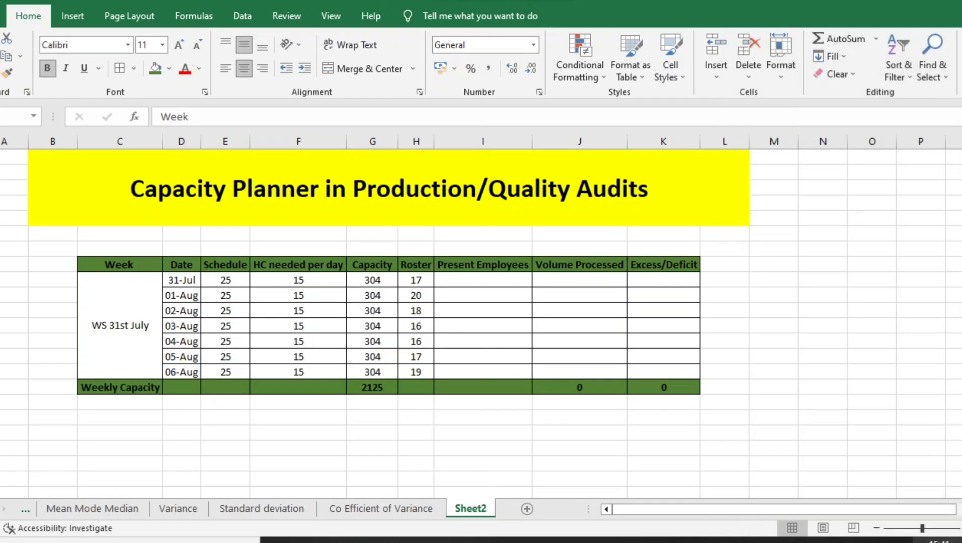
pyautogui.click(939, 541)
pyautogui.click(939, 542)
pyautogui.click(939, 541)
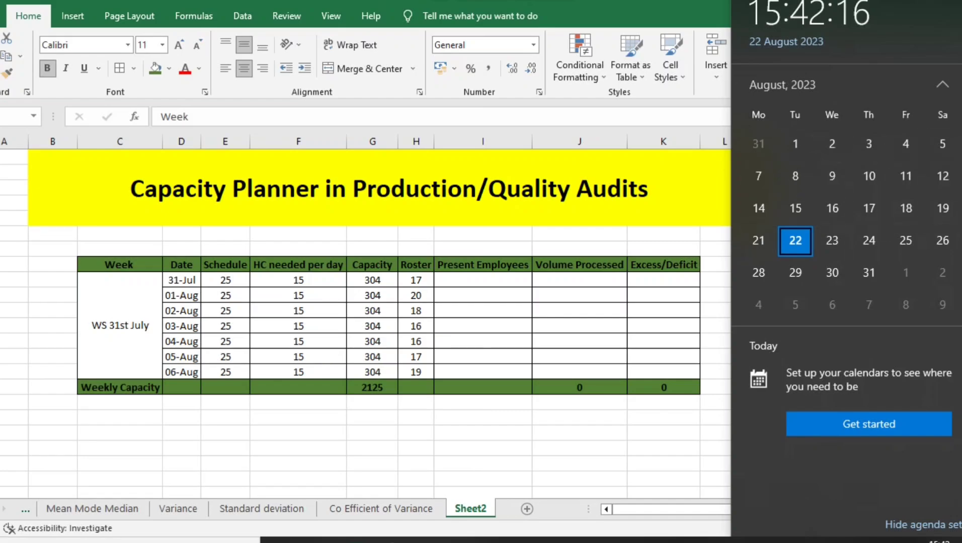
pyautogui.click(120, 264)
# Compare the WS 31st July week label with the daily dates from 31-Jul to 06-Aug
pyautogui.click(120, 326)
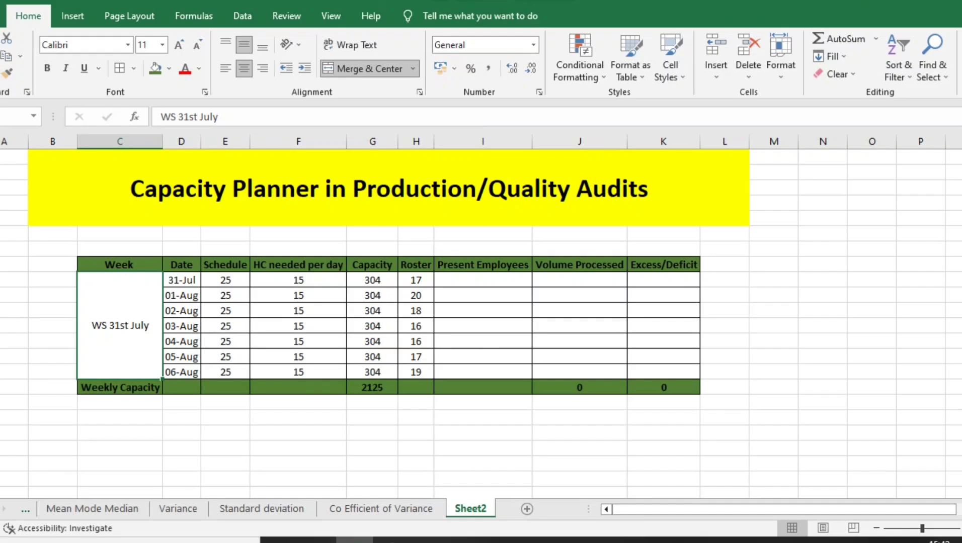
pyautogui.moveTo(181, 280); pyautogui.dragTo(181, 372)
pyautogui.click(119, 325)
pyautogui.click(181, 295)
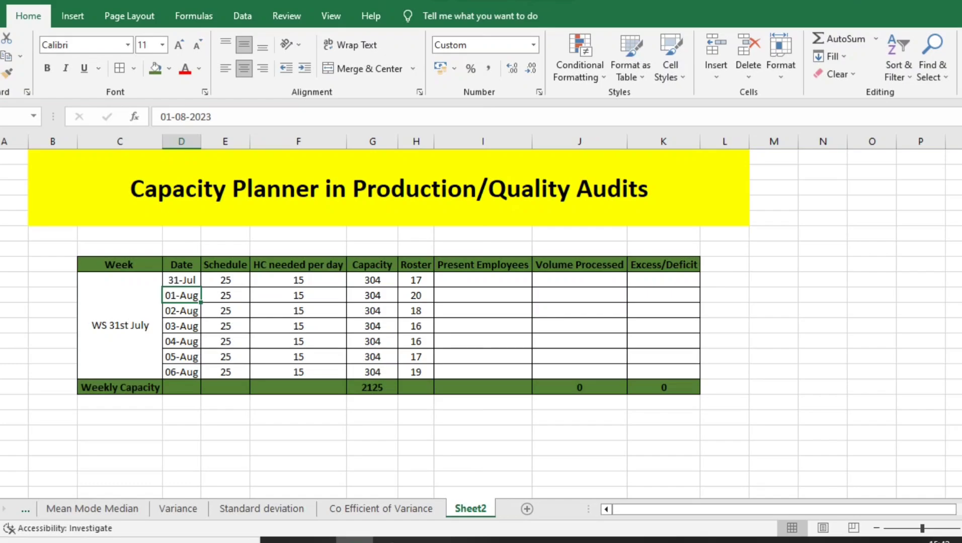
# Examine the Schedule column's header and its daily headcount values
pyautogui.press('Right')
pyautogui.press('Up')
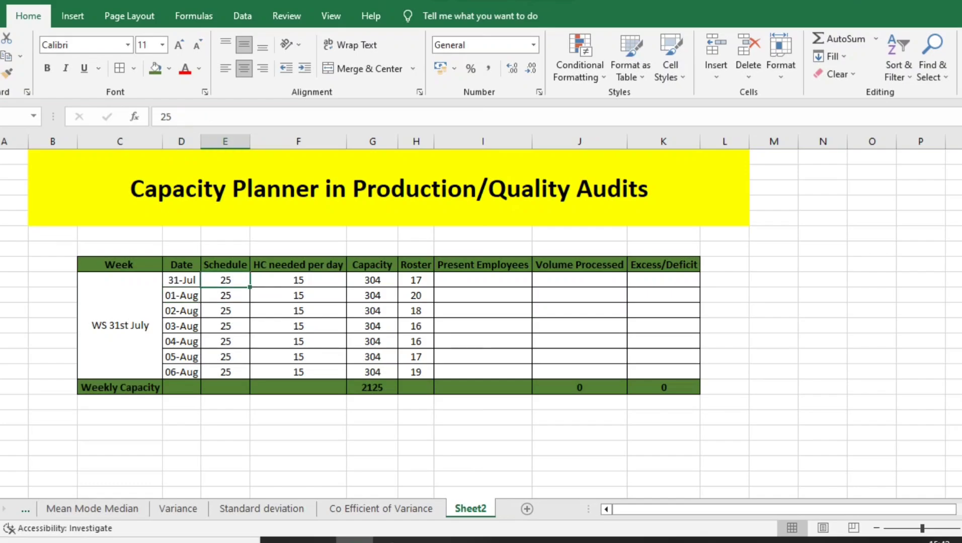
pyautogui.hotkey('ctrl', 'shift', 'Down')
pyautogui.hotkey('shift', 'Up')
pyautogui.press('Up')
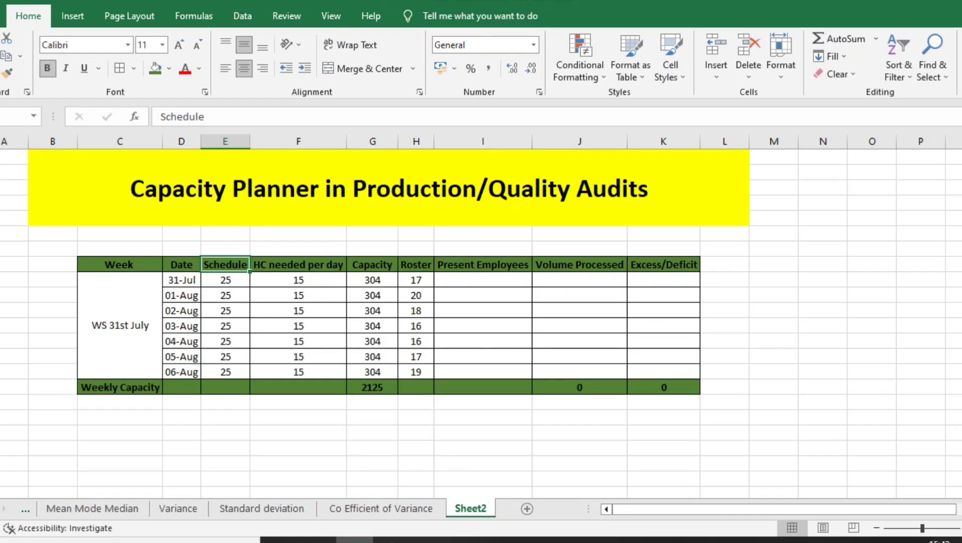
# Clear the HC needed per day, Capacity and Roster values for all rows from 31-Jul to 06-Aug
pyautogui.press('Down')
pyautogui.press('Right')
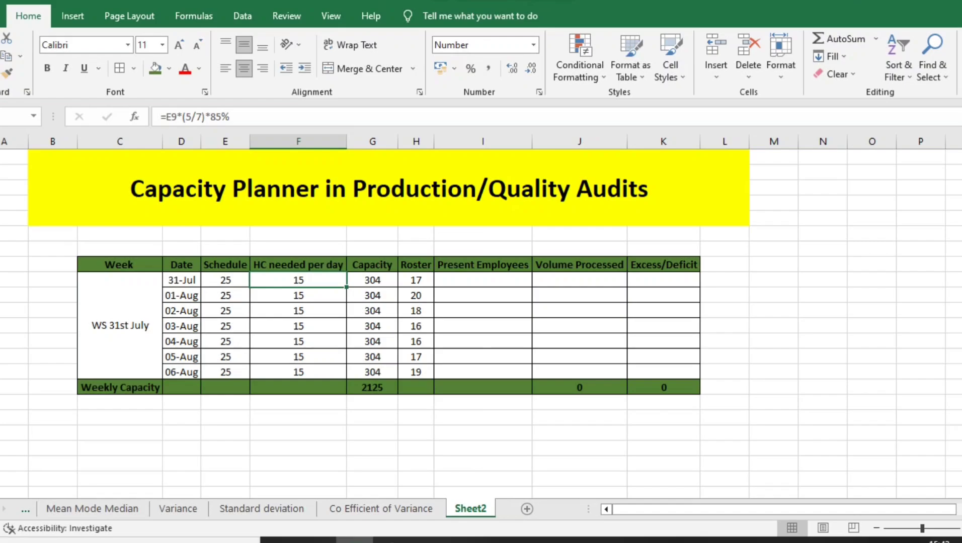
pyautogui.hotkey('ctrl', 'shift', 'Down')
pyautogui.hotkey('shift', 'Right')
pyautogui.hotkey('shift', 'Right')
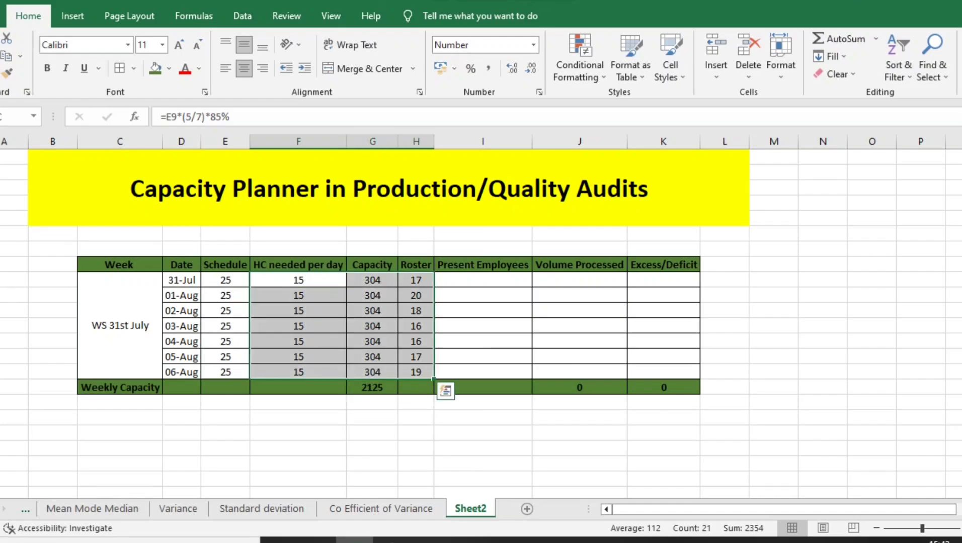
pyautogui.press('BackSpace')
pyautogui.press('Return')
pyautogui.press('Up')
pyautogui.hotkey('shift', 'Down')
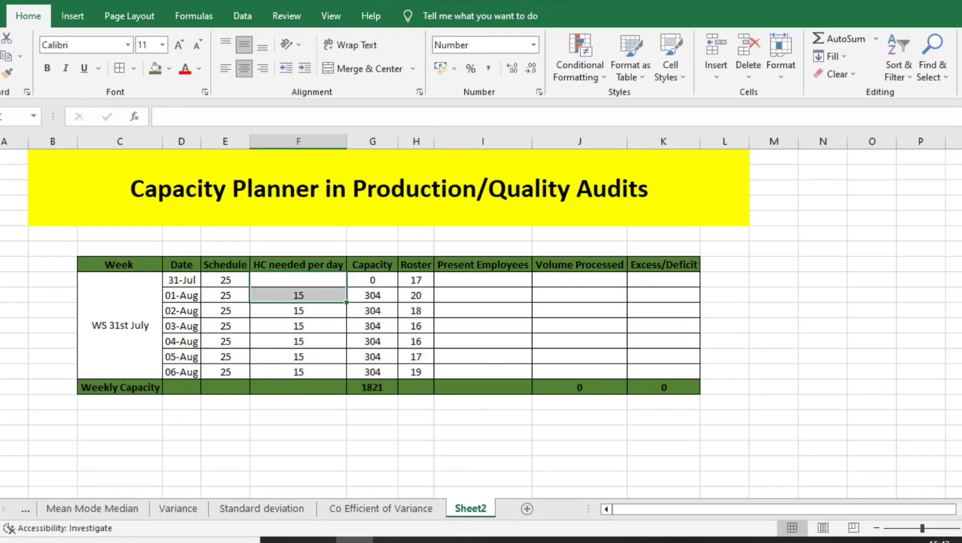
pyautogui.hotkey('shift', 'Right')
pyautogui.hotkey('shift', 'Down')
pyautogui.hotkey('shift', 'Down')
pyautogui.hotkey('shift', 'Down')
pyautogui.hotkey('shift', 'Down')
pyautogui.hotkey('shift', 'Down')
pyautogui.hotkey('shift', 'Right')
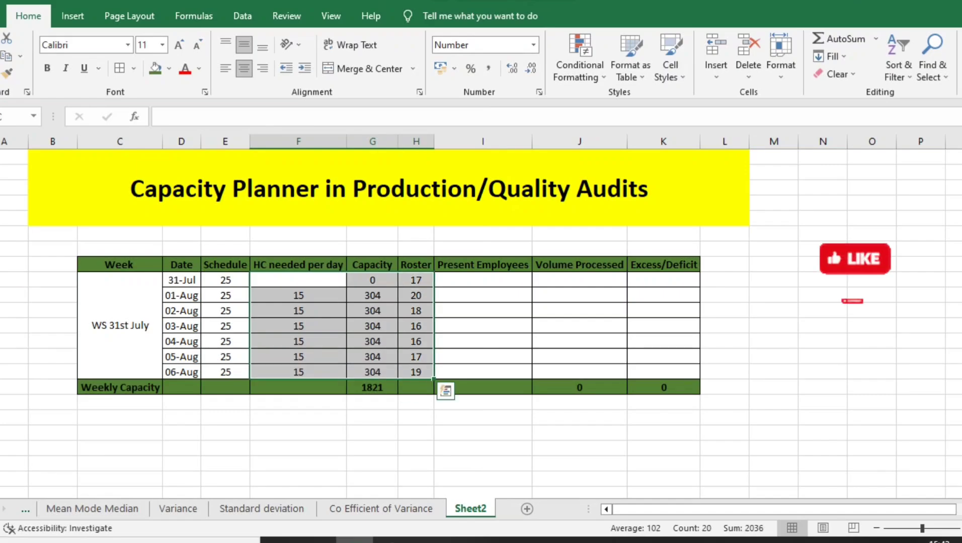
pyautogui.press('Delete')
# Review the scheduled headcount for 31-Jul to 06-Aug beside the emptied HC needed per day column
pyautogui.press('Left')
pyautogui.hotkey('ctrl', 'shift', 'Down')
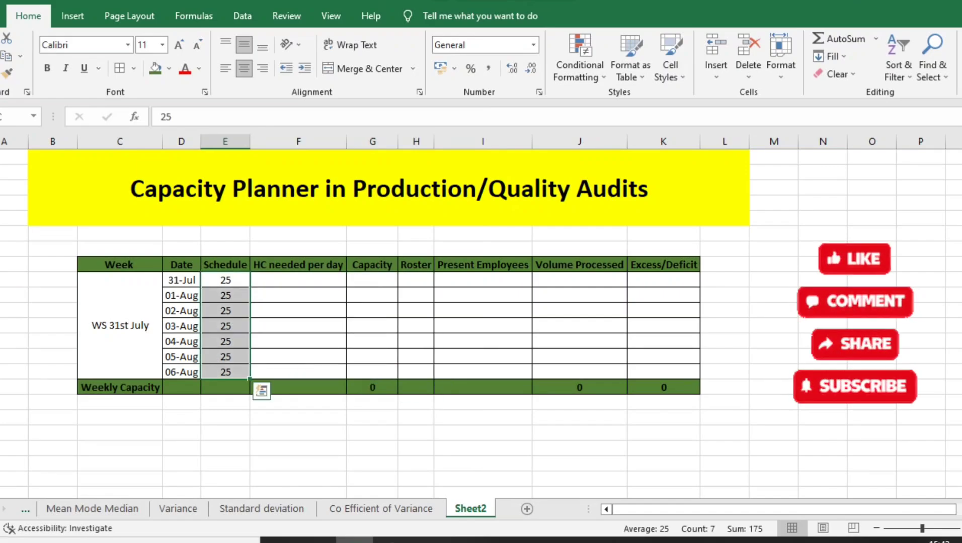
pyautogui.press('Right')
pyautogui.press('Left')
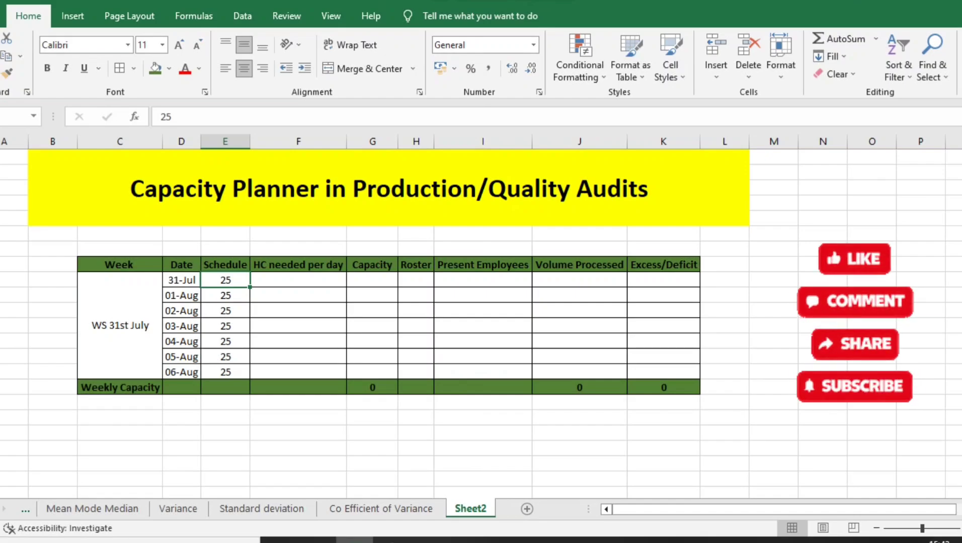
pyautogui.press('Right')
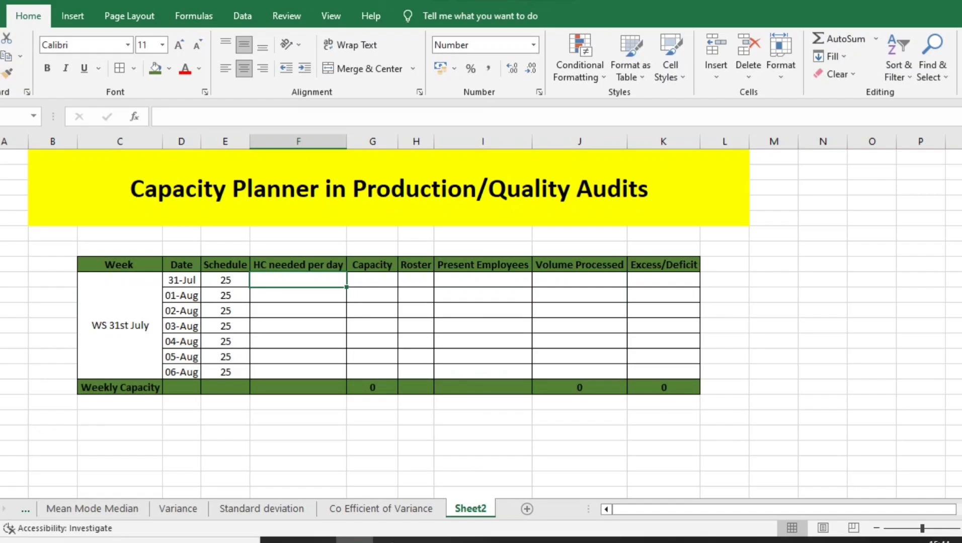
pyautogui.doubleClick(182, 296)
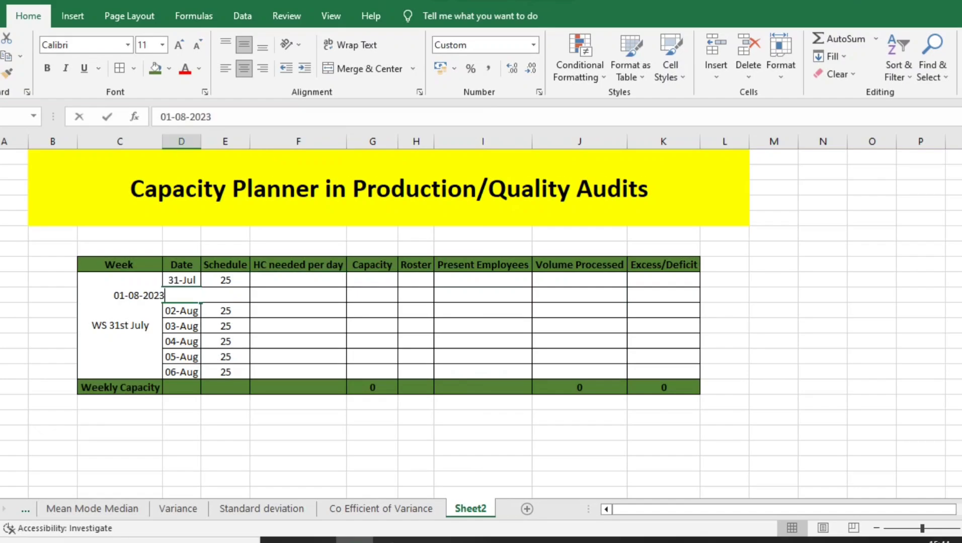
pyautogui.write('=')
pyautogui.press('Escape')
pyautogui.press('Right')
pyautogui.press('Right')
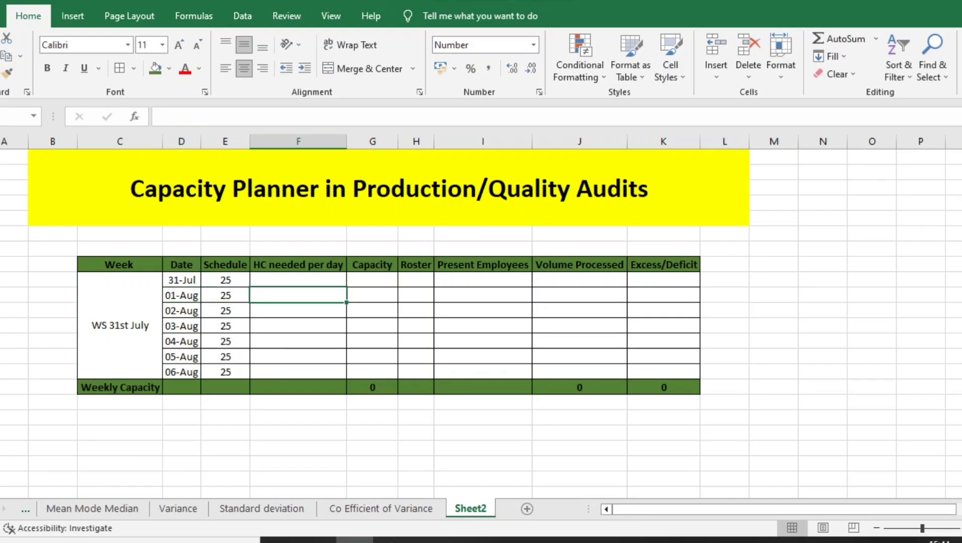
# Enter the formula =E9*85%*(5/7) in the 31-Jul cell of HC needed per day
pyautogui.press('Right')
pyautogui.press('Up')
pyautogui.press('Left')
pyautogui.write('=')
pyautogui.press('Left')
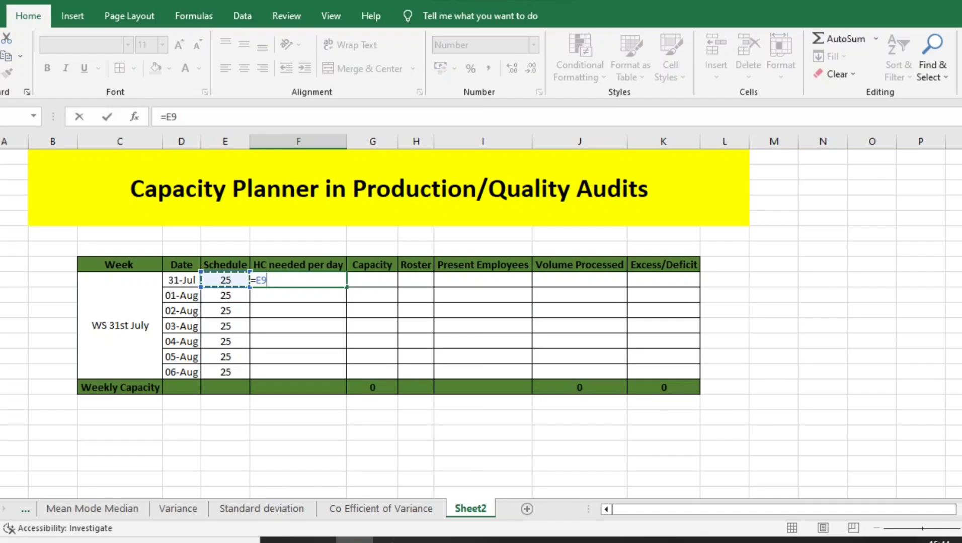
pyautogui.write('* 85%')
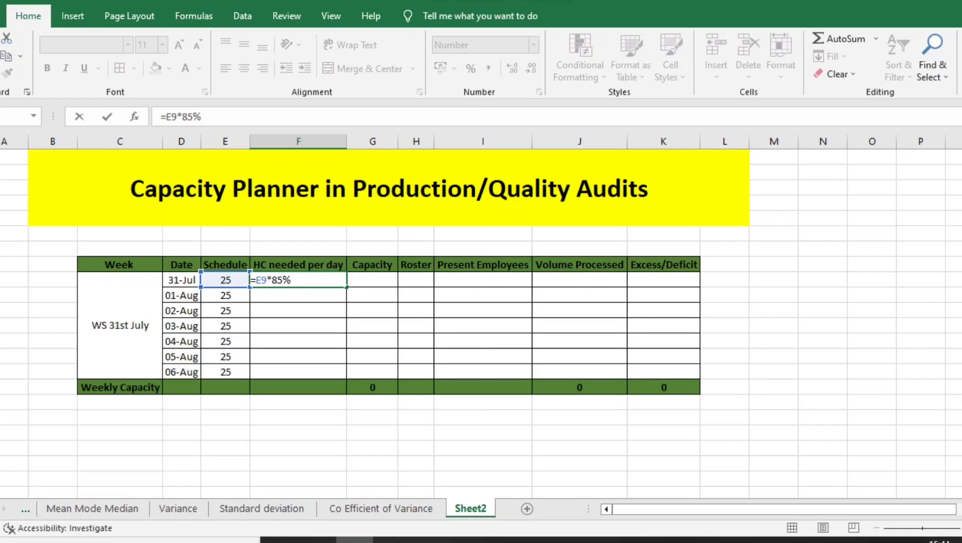
pyautogui.write('*(5/7)')
pyautogui.press('Left')
pyautogui.press('Right')
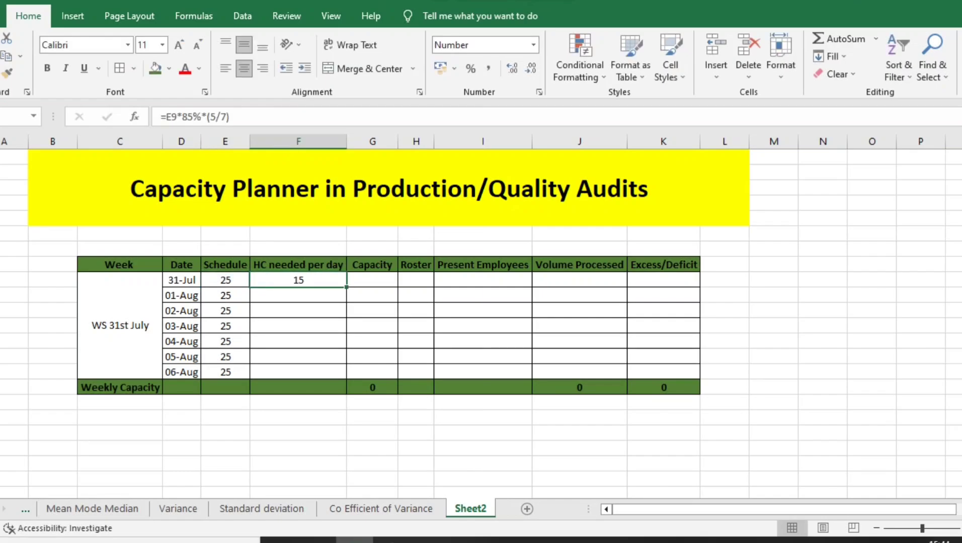
# Change the working-days factor in the 31-Jul HC needed per day formula to 6/7
pyautogui.click(216, 117)
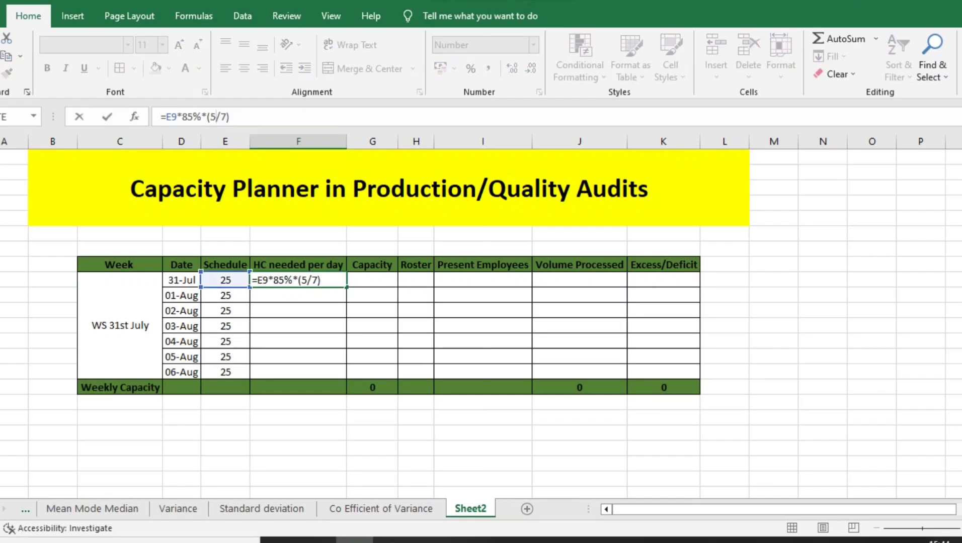
pyautogui.press('BackSpace')
pyautogui.write('6')
pyautogui.press('Return')
pyautogui.press('Up')
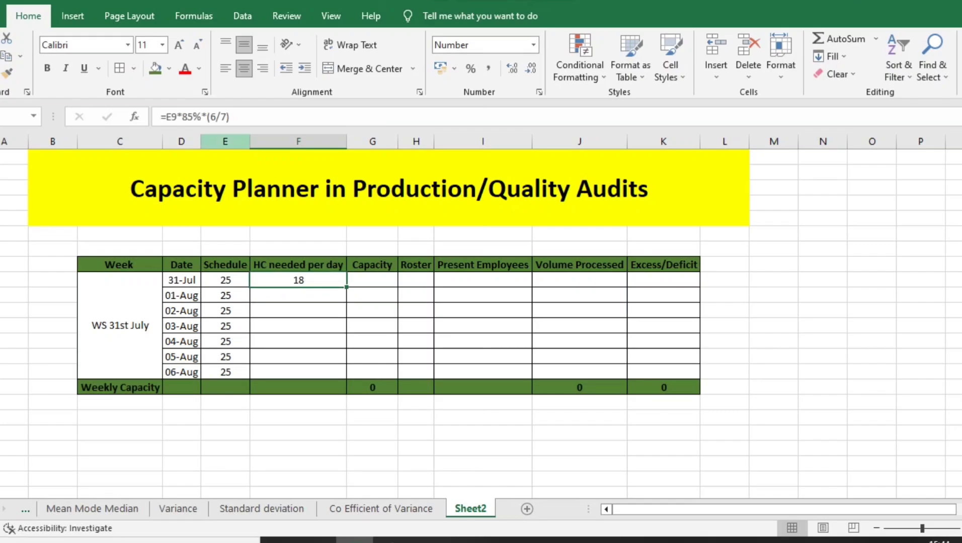
# Set the working-days factor in the 31-Jul HC needed per day formula back to 5/7
pyautogui.click(217, 117)
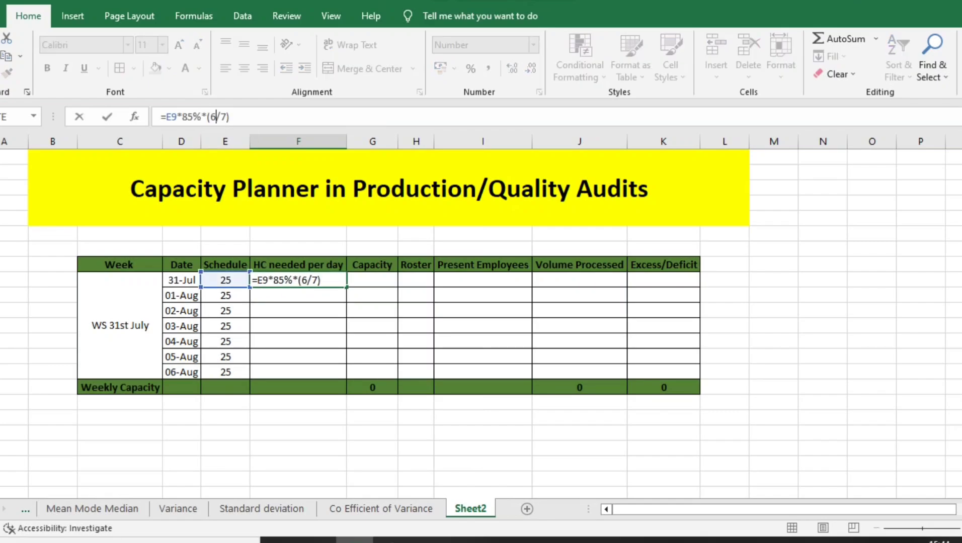
pyautogui.press('BackSpace')
pyautogui.hotkey('shift', 'Right')
pyautogui.press('Left')
pyautogui.write('5')
pyautogui.hotkey('ctrl', 'Return')
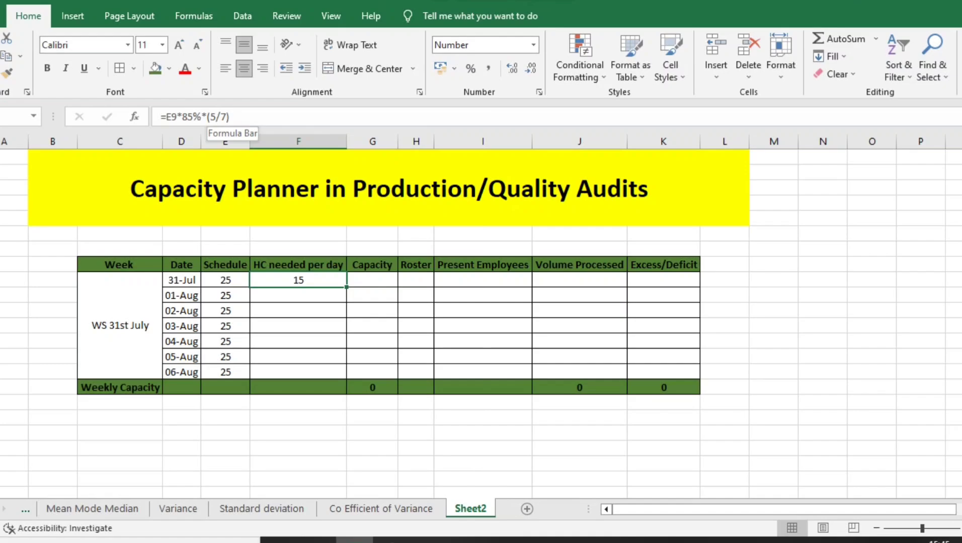
# Undo the formula entry in the 31-Jul cell of HC needed per day
pyautogui.click(230, 117)
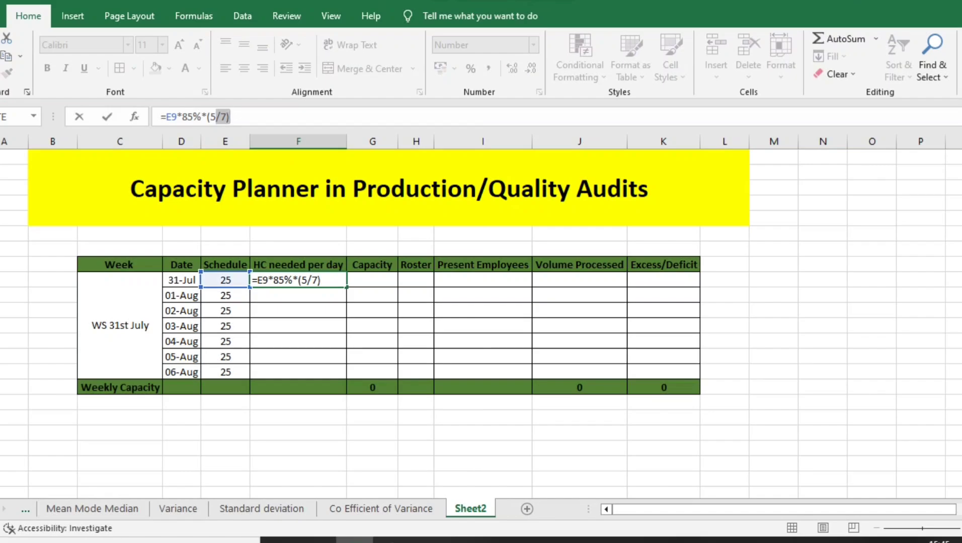
pyautogui.press('Tab')
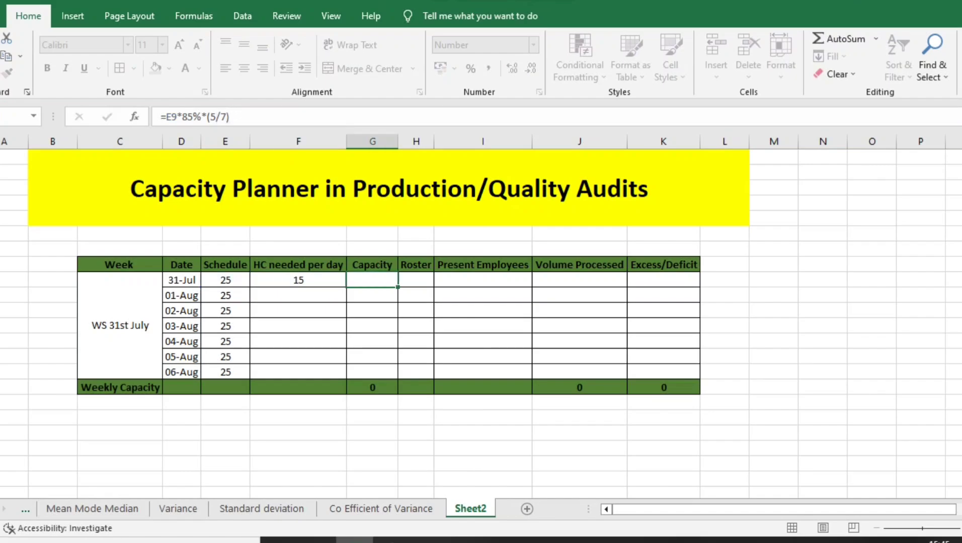
pyautogui.hotkey('ctrl', 'z')
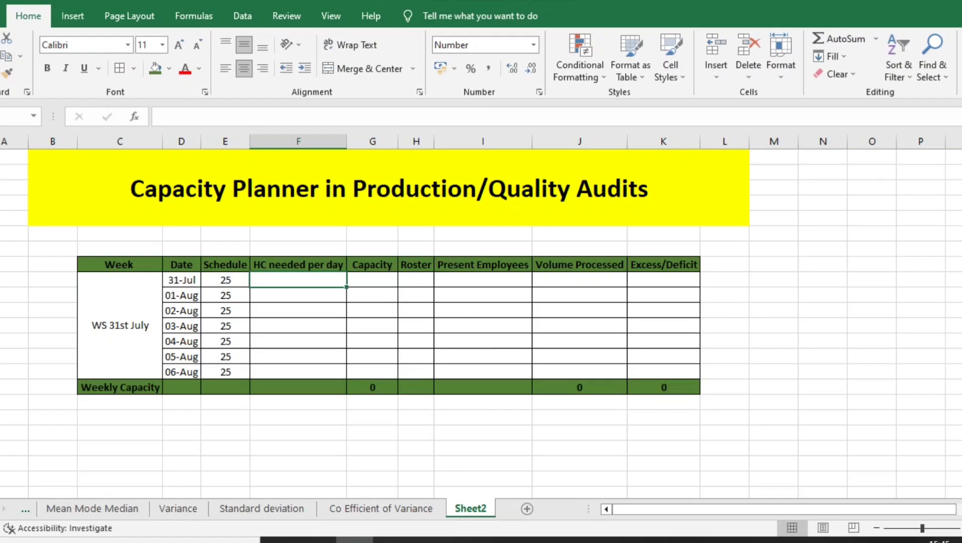
# Calculate the 31-Jul HC needed per day from the scheduled headcount with =E9*85%*(5/7)
pyautogui.write('=')
pyautogui.press('Left')
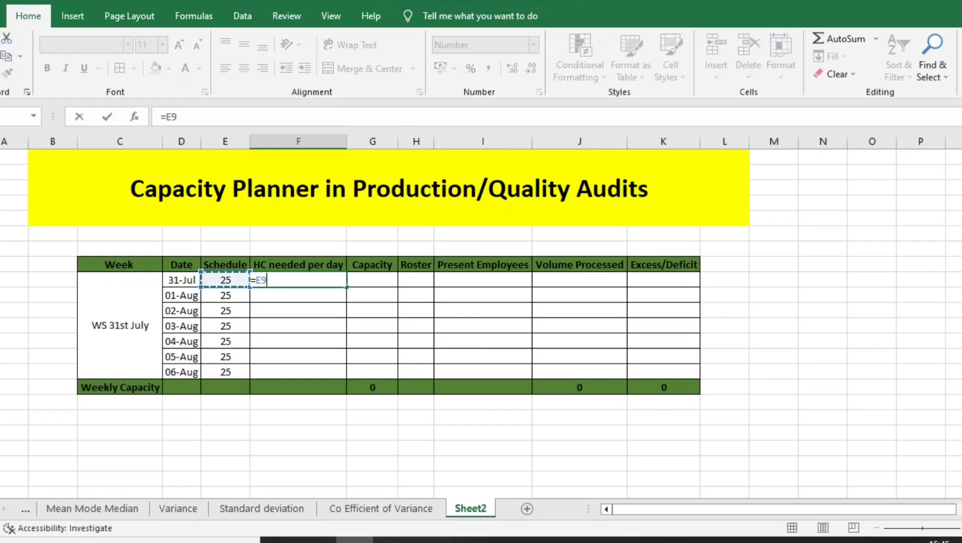
pyautogui.write('*85%')
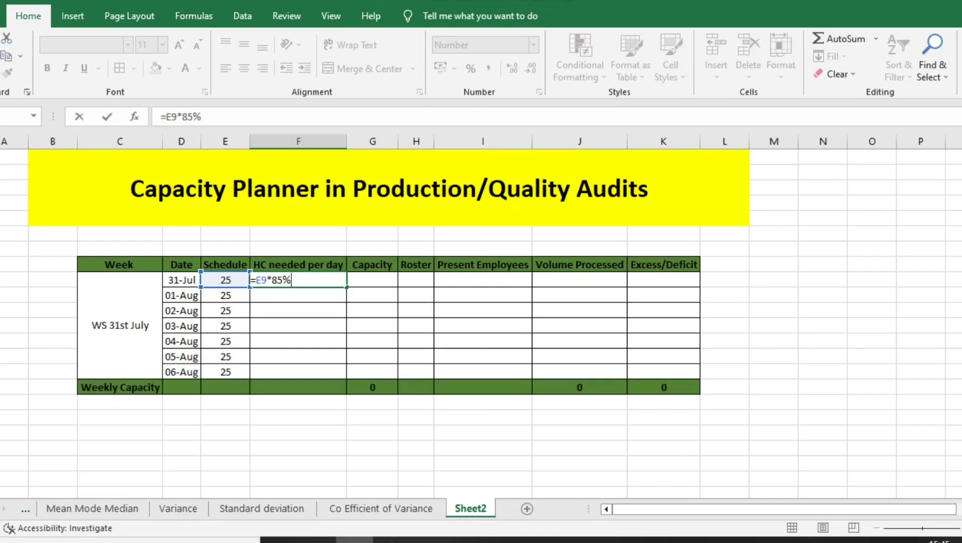
pyautogui.write('*(5/7)')
pyautogui.hotkey('ctrl', 'Return')
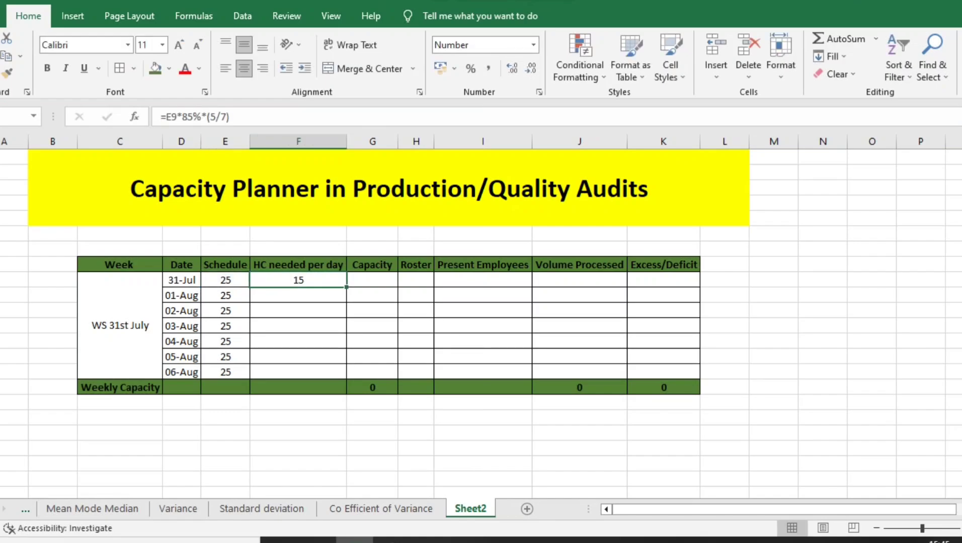
# Examine the 5/7 factor in the 31-Jul HC needed per day formula without altering it
pyautogui.press('F2')
pyautogui.moveTo(221, 117); pyautogui.dragTo(227, 118)
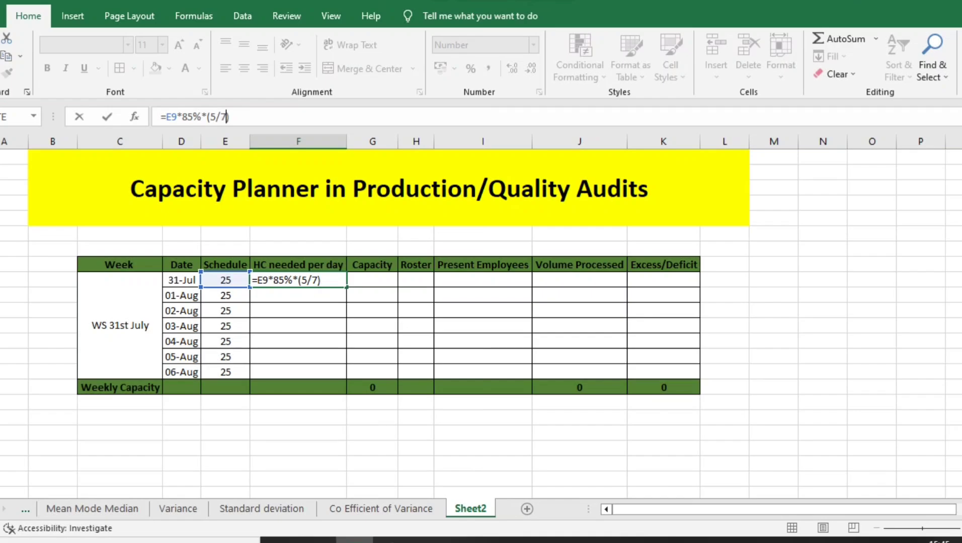
pyautogui.hotkey('ctrl', 'Return')
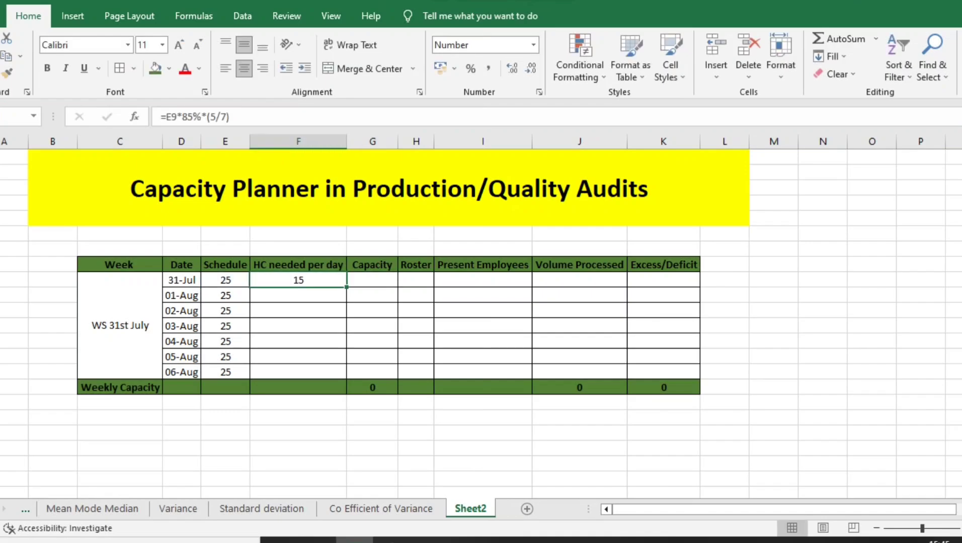
pyautogui.press('F2')
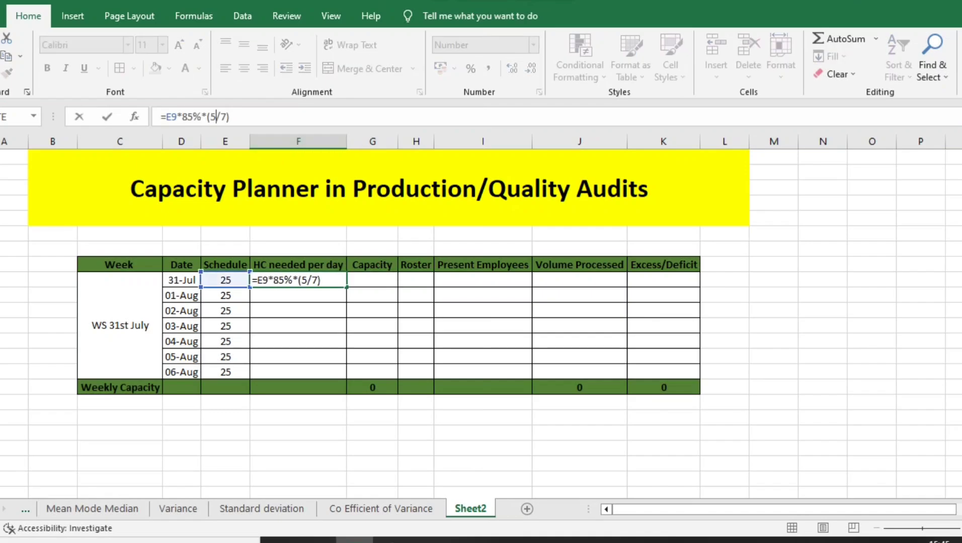
pyautogui.hotkey('ctrl', 'Return')
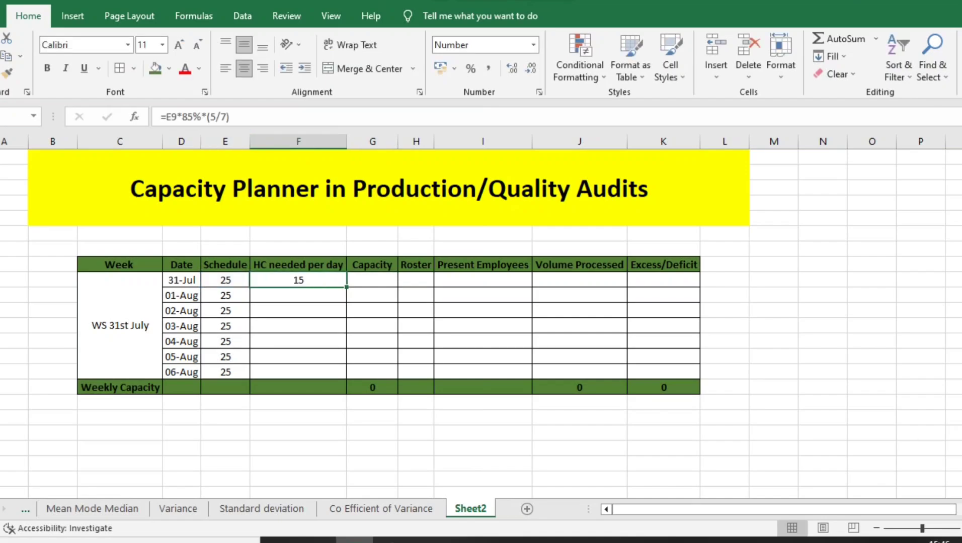
# Try the 31-Jul HC needed per day formula with the working-days factor reduced to 5, as =E9*85%*(5)
pyautogui.click(214, 117)
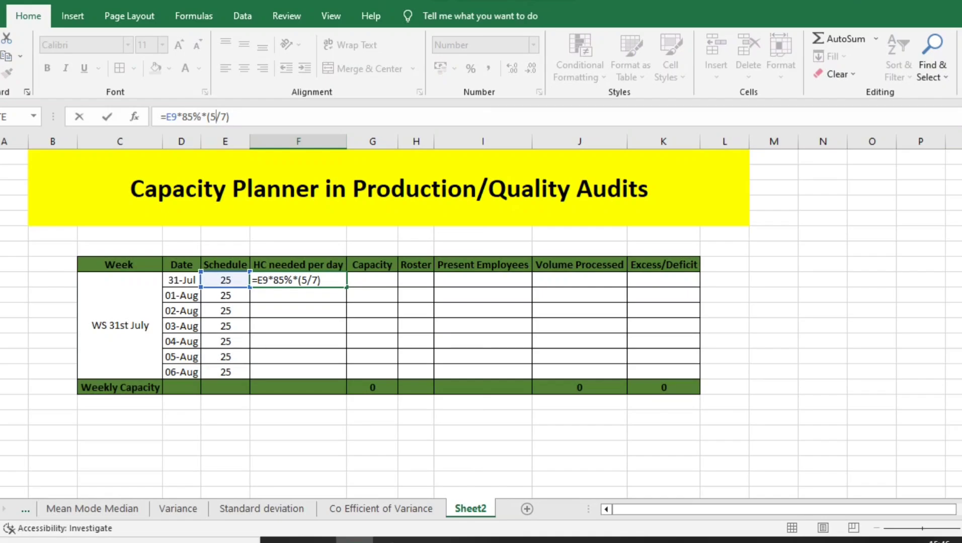
pyautogui.click(220, 116)
pyautogui.press('Delete')
pyautogui.press('BackSpace')
pyautogui.press('Return')
pyautogui.press('Up')
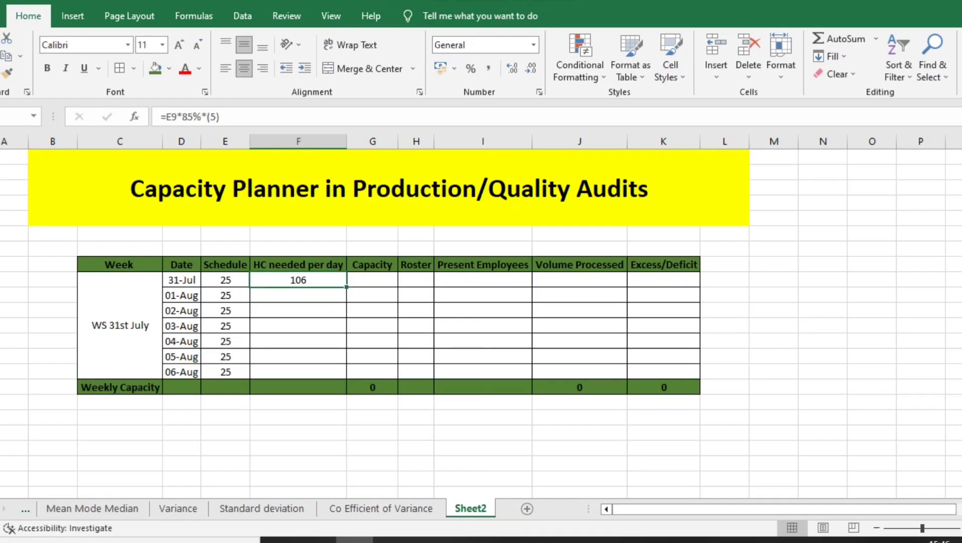
# Restore the 31-Jul HC needed per day formula to =E9*85%*(5/7)
pyautogui.click(223, 117)
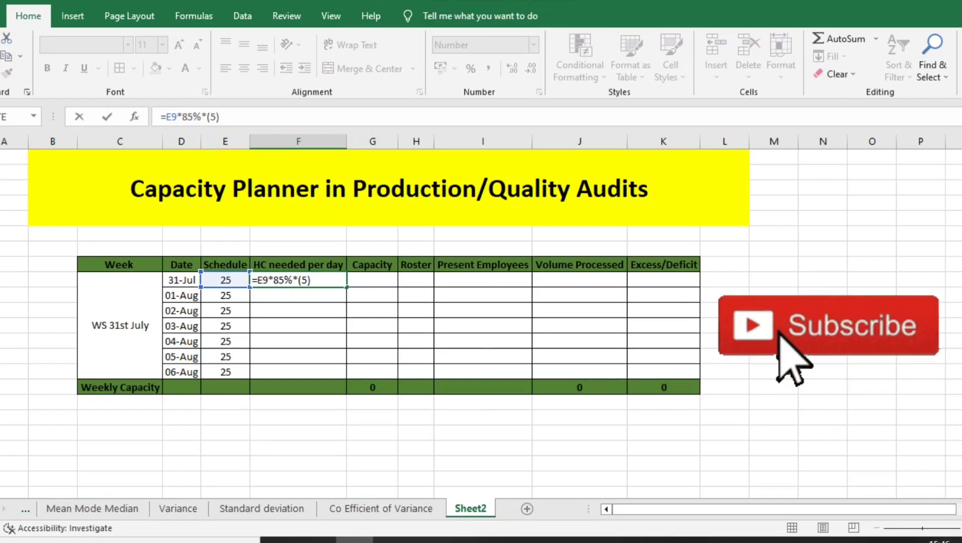
pyautogui.write('/')
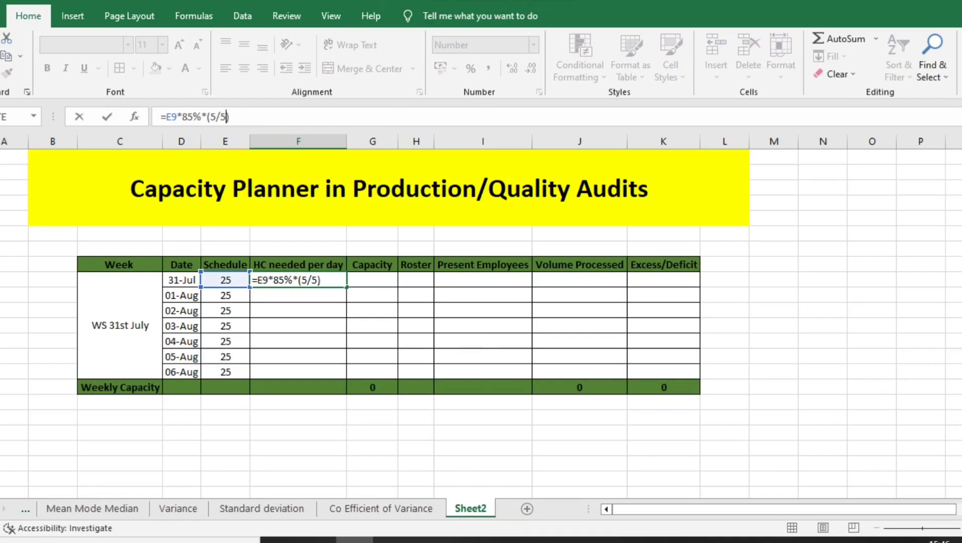
pyautogui.write('7')
pyautogui.press('Return')
pyautogui.click(298, 280)
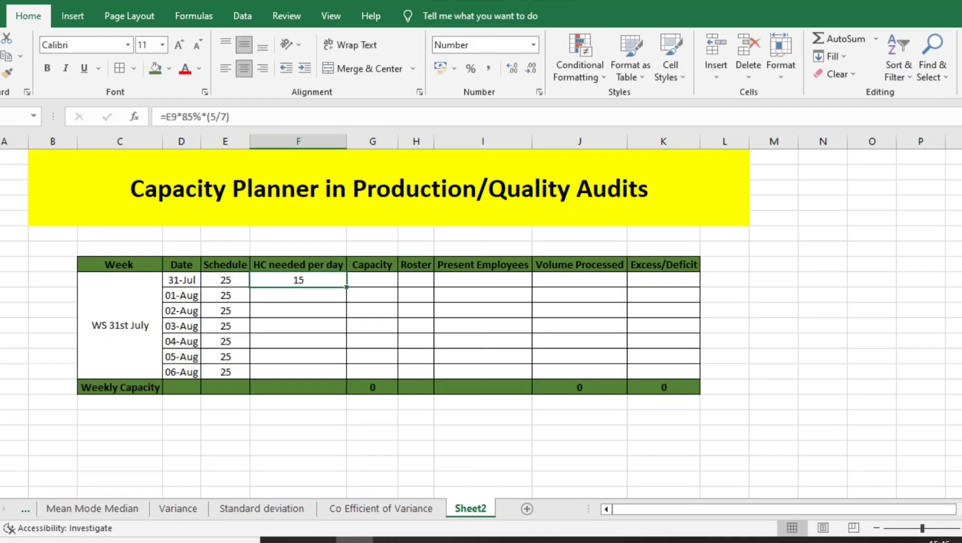
# Copy the 31-Jul HC needed per day formula to the rows for 01-Aug through 06-Aug
pyautogui.hotkey('ctrl', 'c')
pyautogui.hotkey('shift', 'Down')
pyautogui.hotkey('shift', 'Down')
pyautogui.hotkey('shift', 'Down')
pyautogui.hotkey('shift', 'Down')
pyautogui.hotkey('shift', 'Down')
pyautogui.hotkey('shift', 'Down')
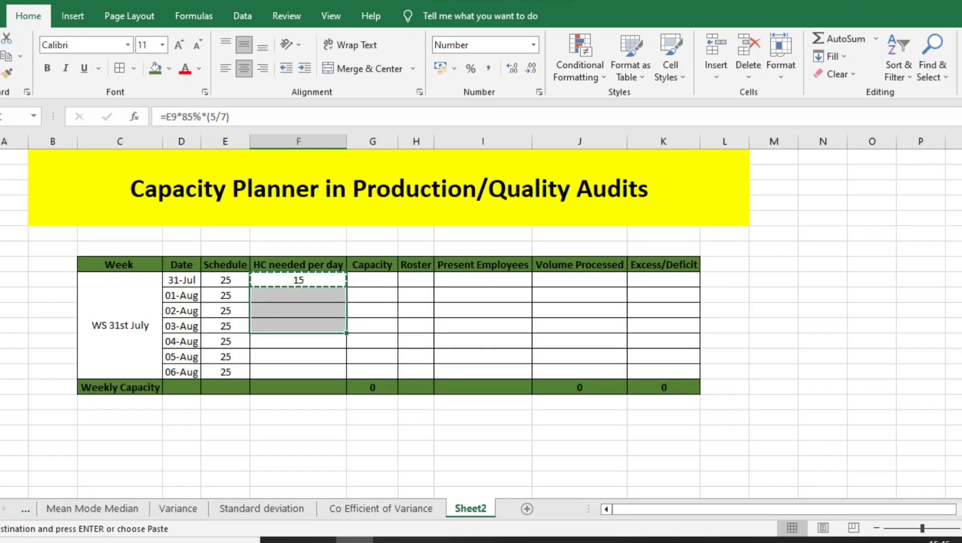
pyautogui.hotkey('ctrl', 'v')
# Review the week's HC needed per day values and compare the 31-Jul figure with its scheduled headcount
pyautogui.press('Left')
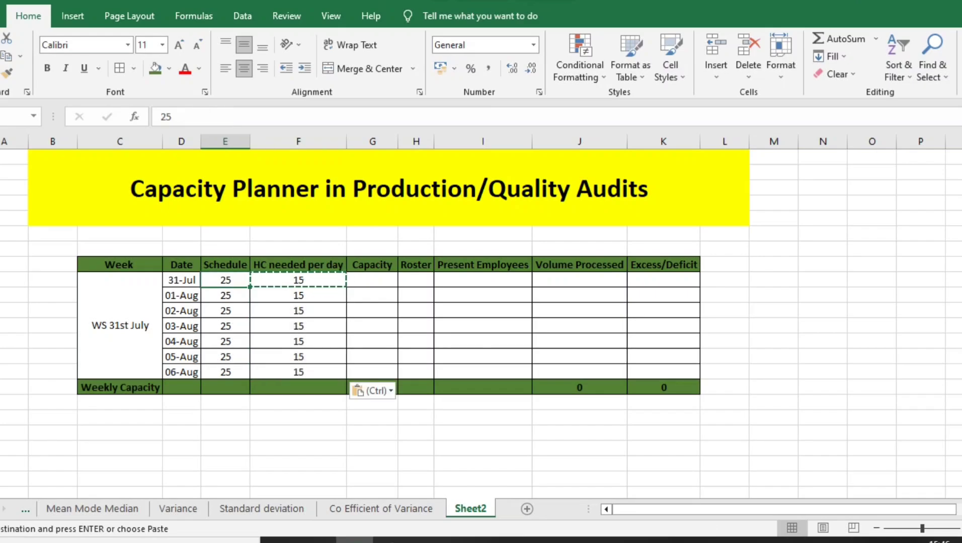
pyautogui.press('Right')
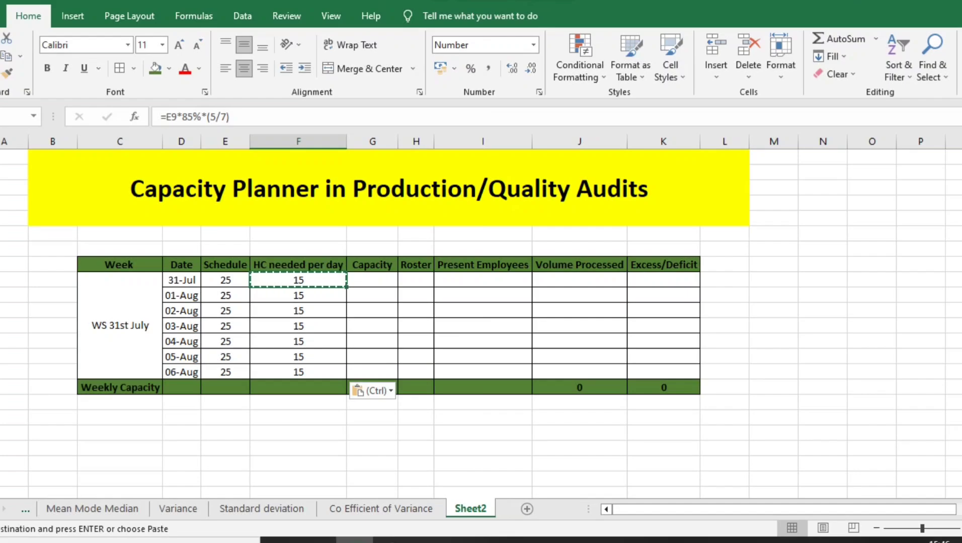
pyautogui.hotkey('ctrl', 'shift', 'Down')
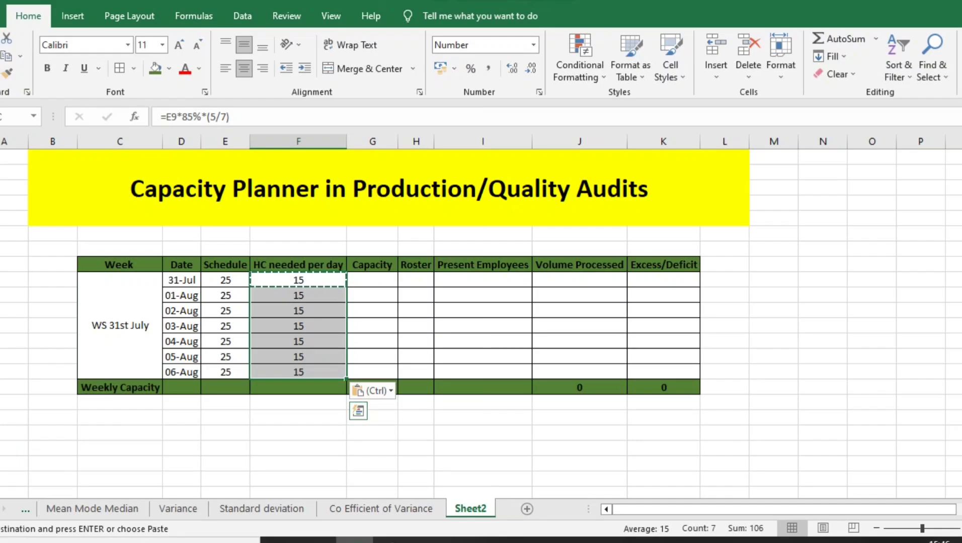
pyautogui.click(298, 387)
pyautogui.click(298, 281)
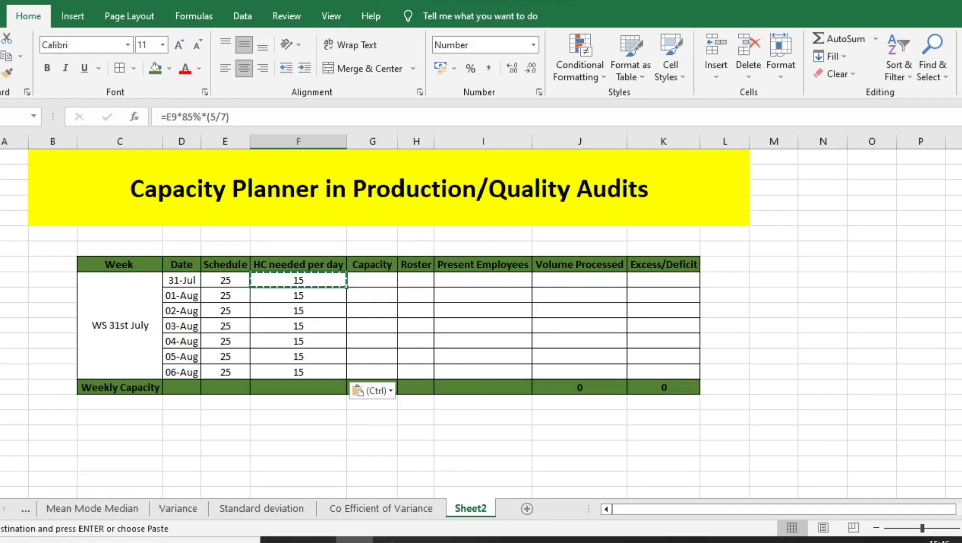
pyautogui.click(226, 280)
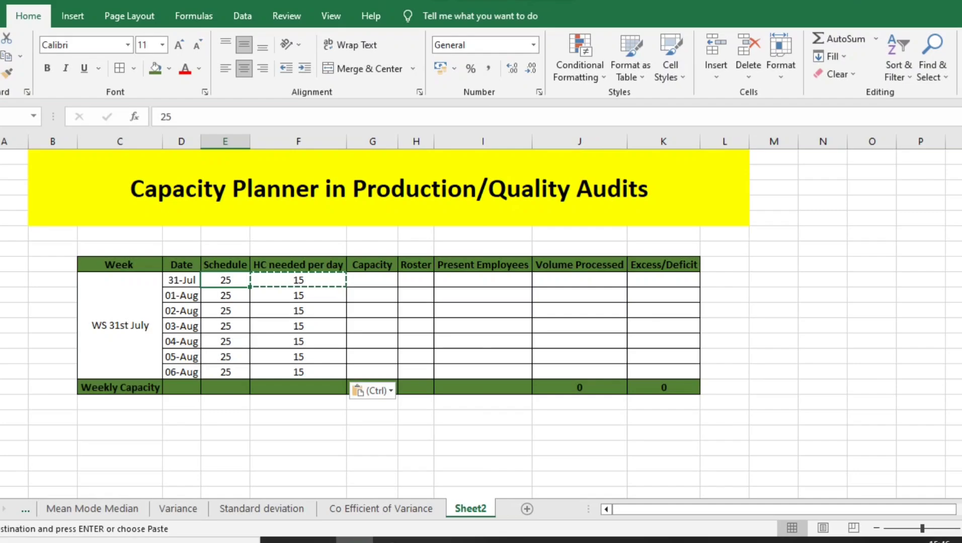
pyautogui.click(297, 281)
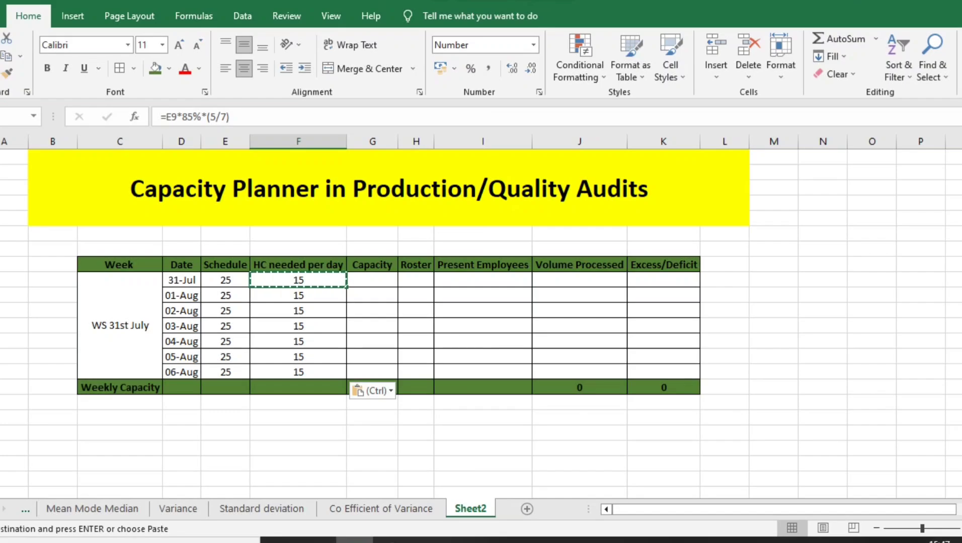
# Calculate the 31-Jul Capacity from the HC needed per day with =F9*20
pyautogui.press('Right')
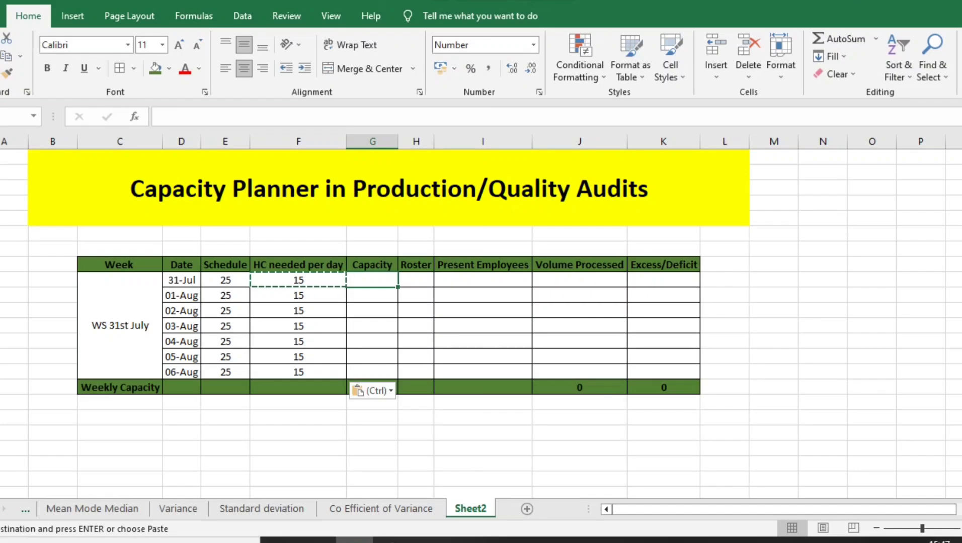
pyautogui.write('=')
pyautogui.press('Left')
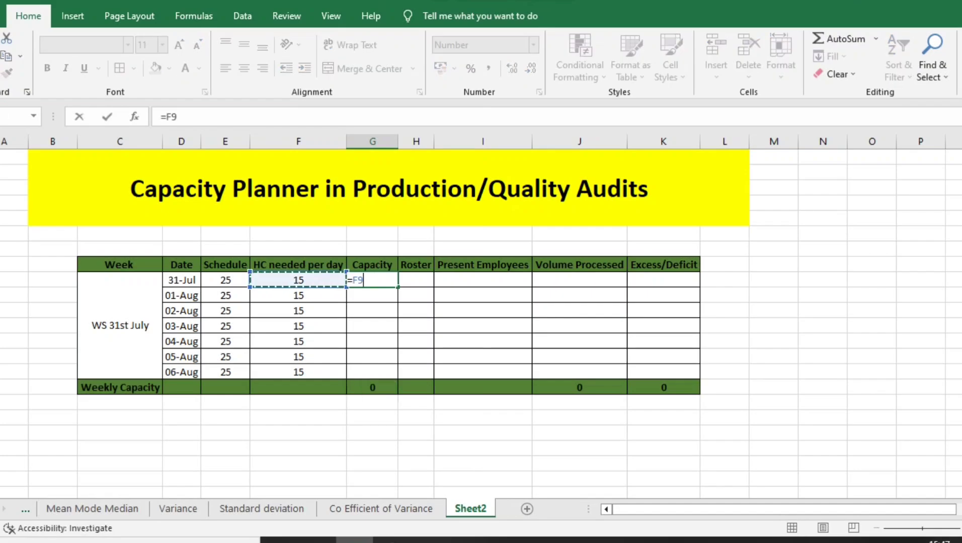
pyautogui.write('*20')
pyautogui.press('Return')
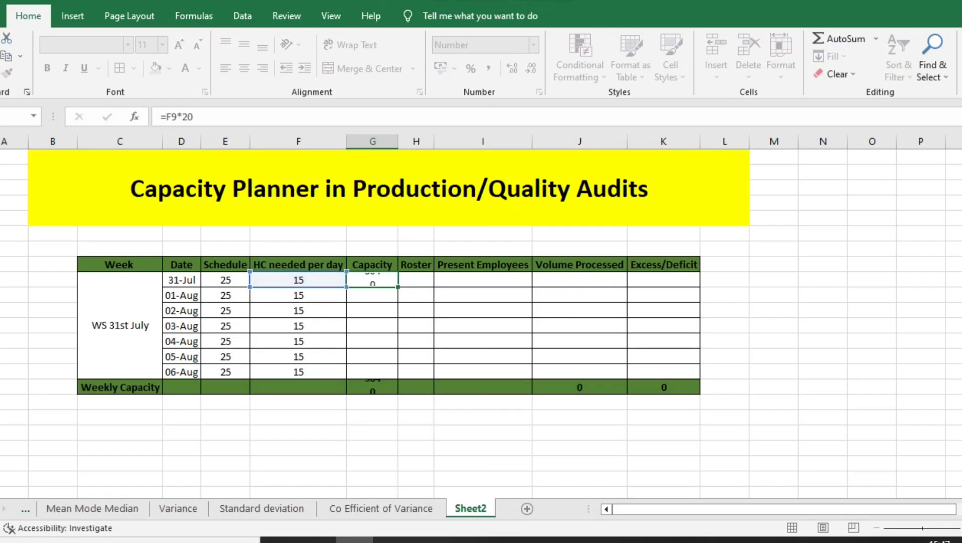
# Copy the 31-Jul Capacity formula to the rows for 01-Aug through 06-Aug
pyautogui.press('Up')
pyautogui.hotkey('ctrl', 'c')
pyautogui.hotkey('shift', 'Down')
pyautogui.hotkey('shift', 'Down')
pyautogui.hotkey('shift', 'Down')
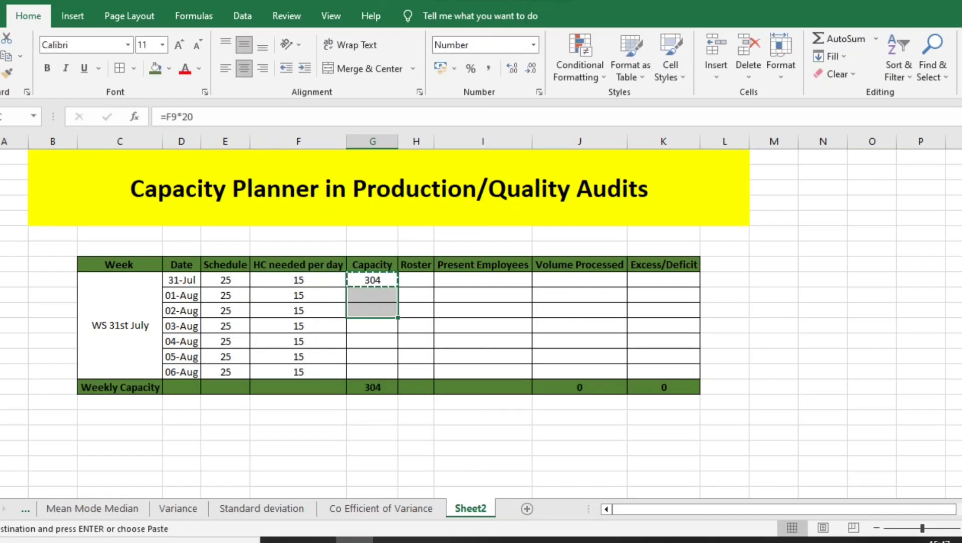
pyautogui.hotkey('shift', 'Down')
pyautogui.hotkey('shift', 'Down')
pyautogui.hotkey('shift', 'Down')
pyautogui.hotkey('ctrl', 'v')
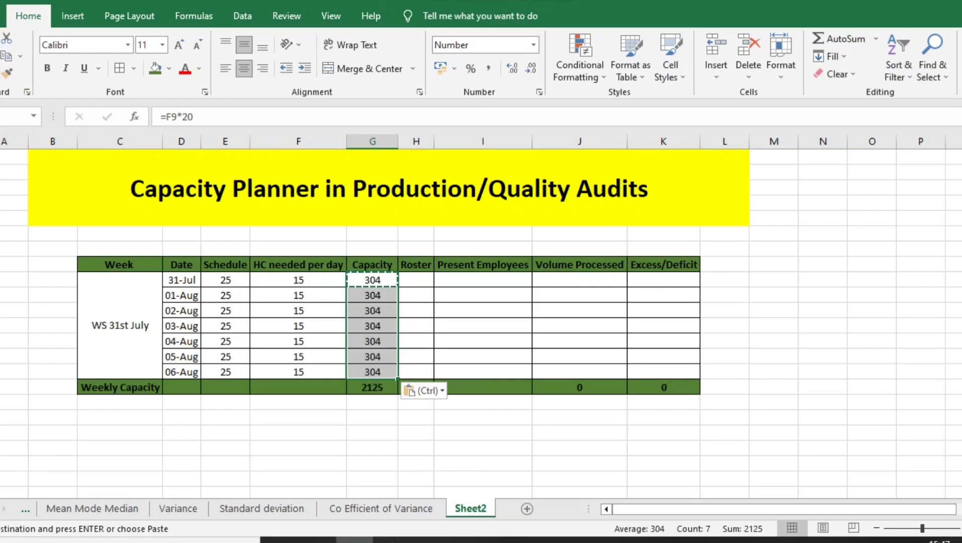
# Examine how the 31-Jul Capacity relates to the HC needed per day and the empty columns beside it
pyautogui.press('Right')
pyautogui.press('Right')
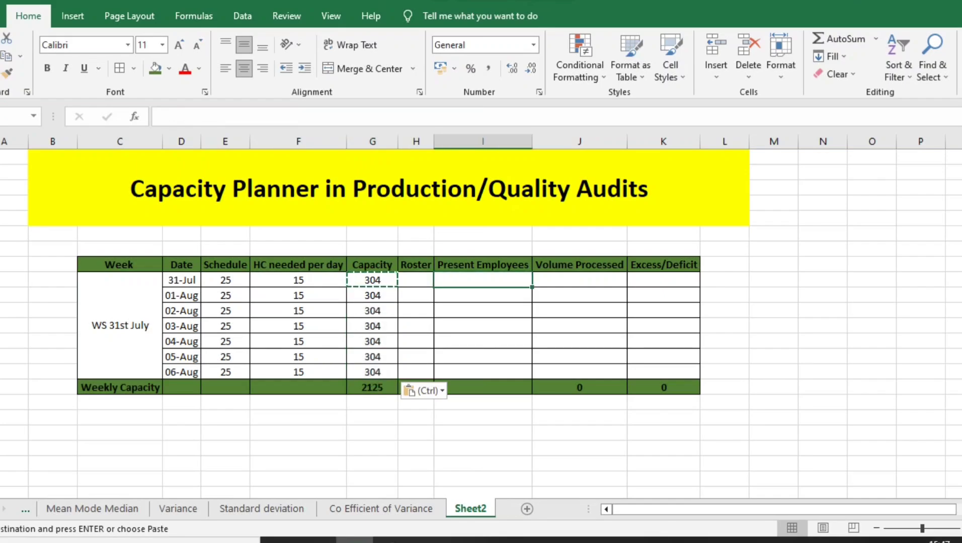
pyautogui.press('Right')
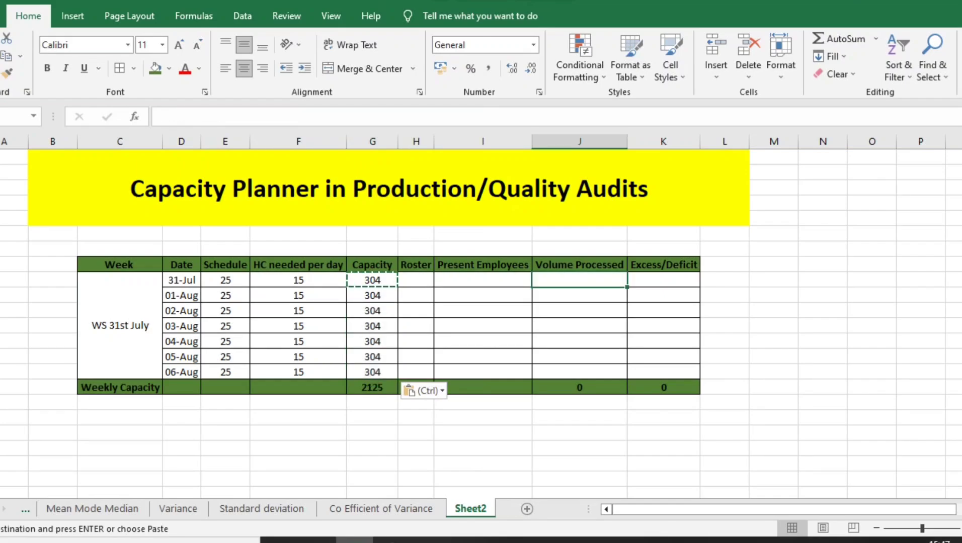
pyautogui.click(298, 280)
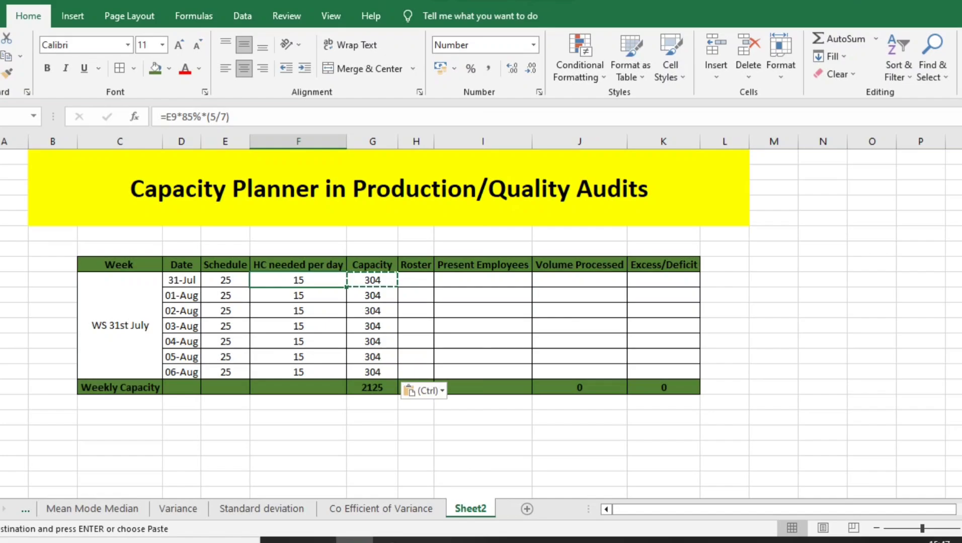
pyautogui.click(372, 280)
pyautogui.click(298, 280)
pyautogui.click(372, 280)
pyautogui.click(416, 280)
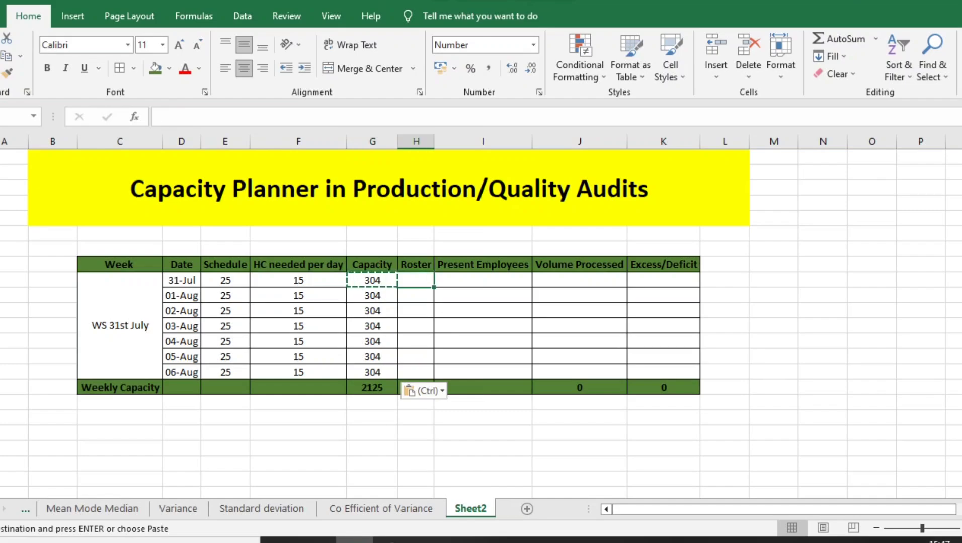
pyautogui.click(372, 280)
pyautogui.click(298, 280)
pyautogui.click(372, 280)
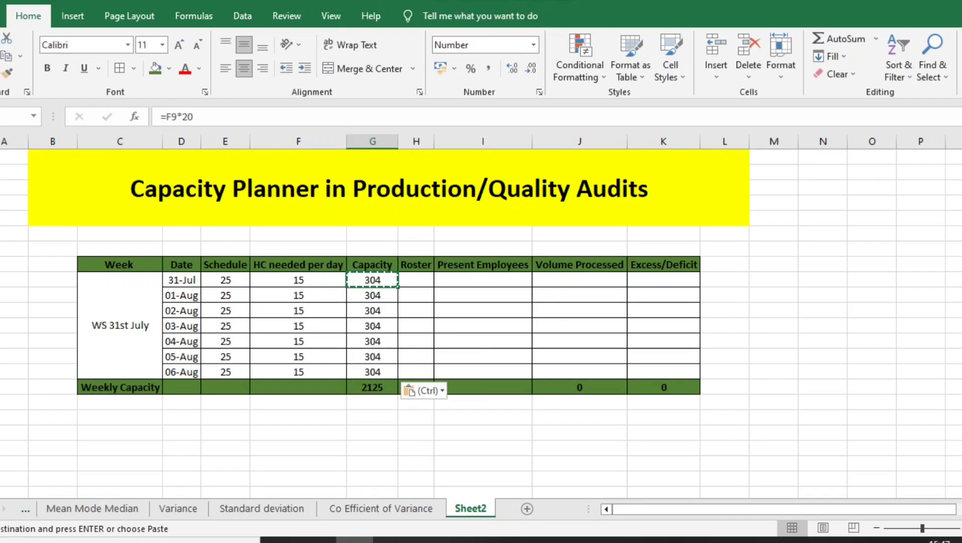
pyautogui.click(299, 280)
pyautogui.click(372, 280)
pyautogui.click(299, 280)
pyautogui.click(372, 280)
# Enter the Roster headcounts 17 for 31-Jul and 20 for 01-Aug
pyautogui.click(416, 280)
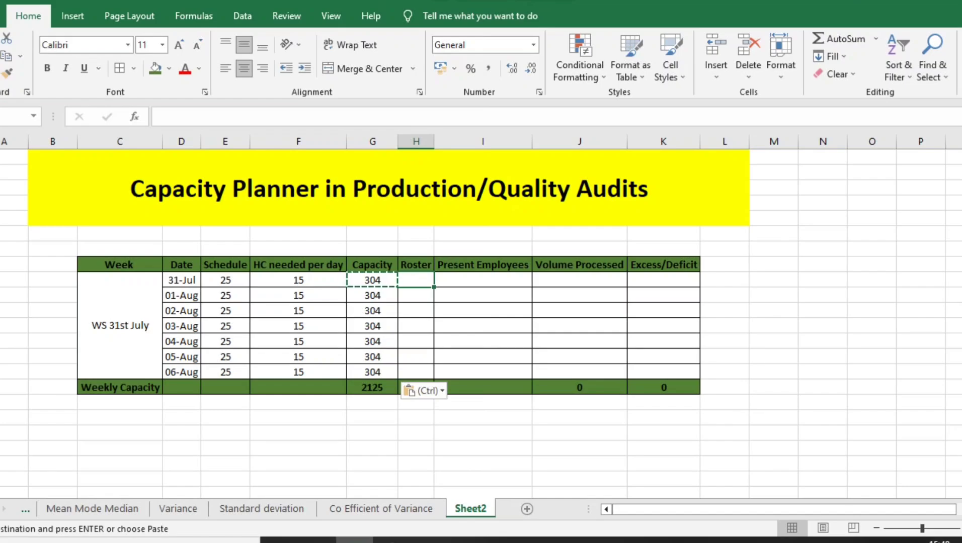
pyautogui.write('17')
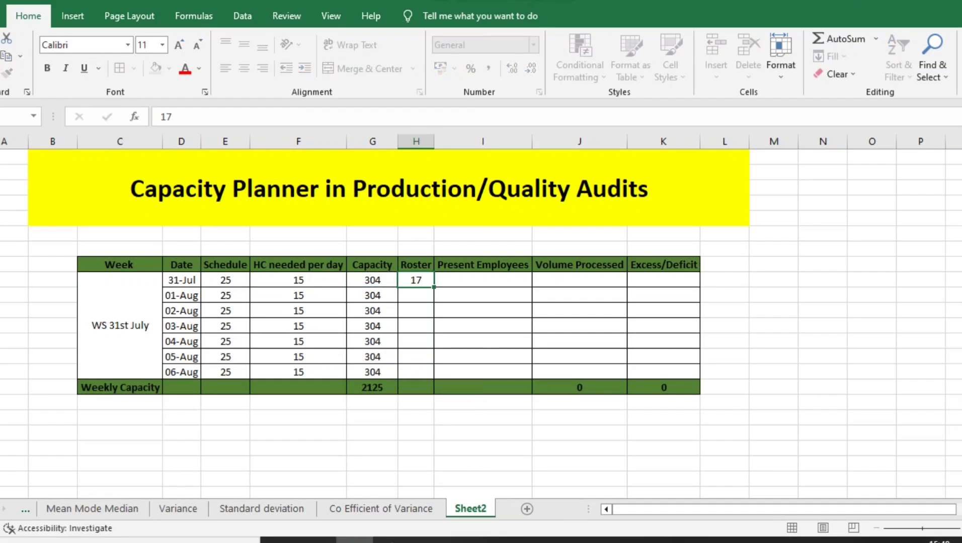
pyautogui.hotkey('ctrl', 'Return')
pyautogui.hotkey('ctrl', 'c')
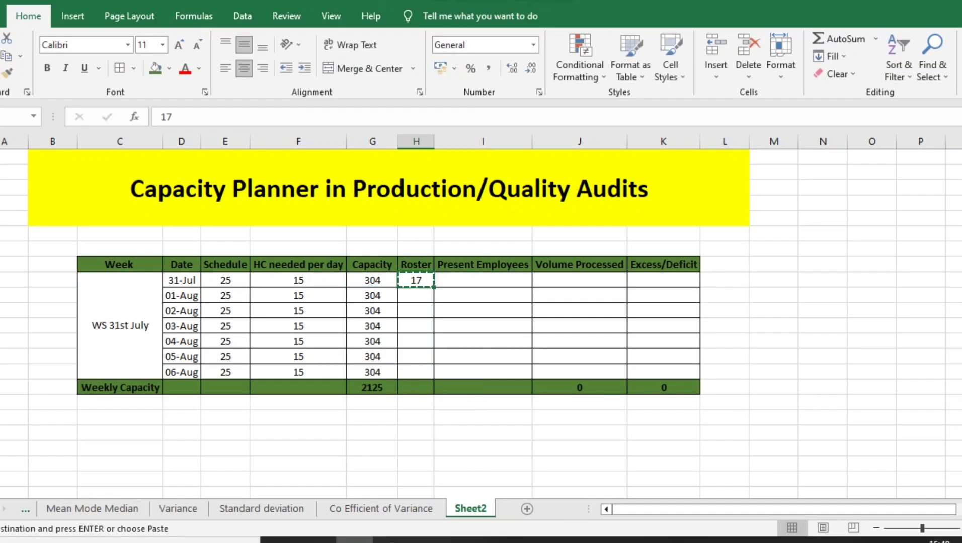
pyautogui.press('Down')
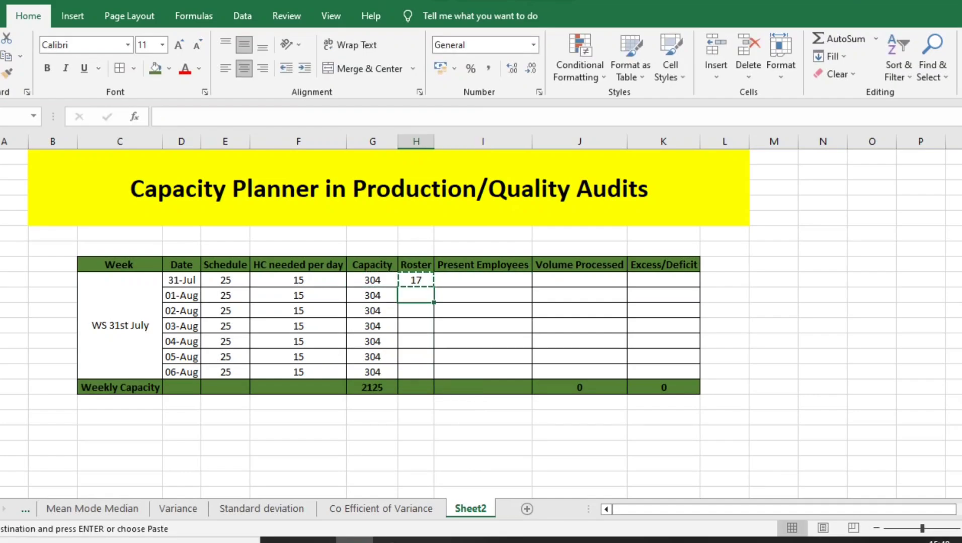
pyautogui.write('20')
pyautogui.press('Tab')
pyautogui.press('Return')
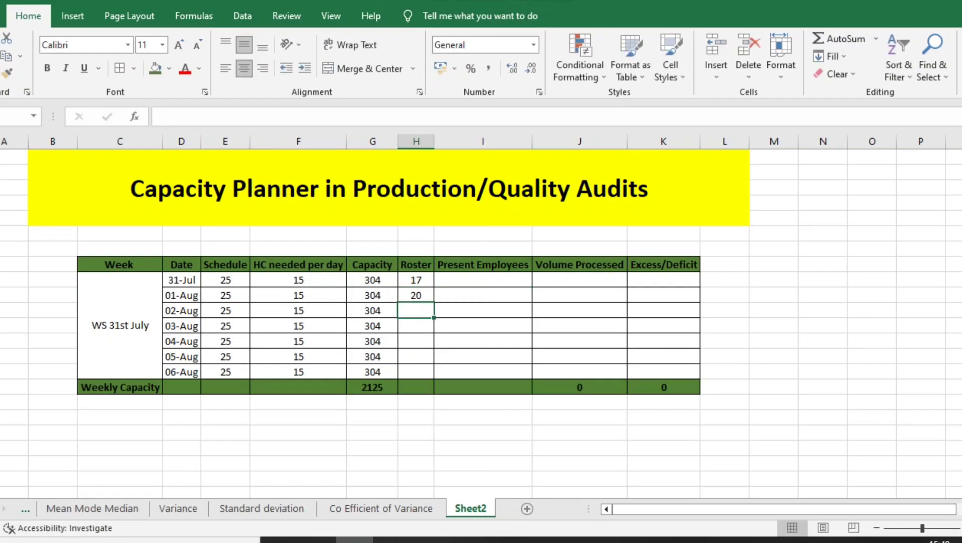
# Enter the Roster headcounts 15 for 02-Aug, 16 for 03-Aug and 18 for 04-Aug
pyautogui.write('15')
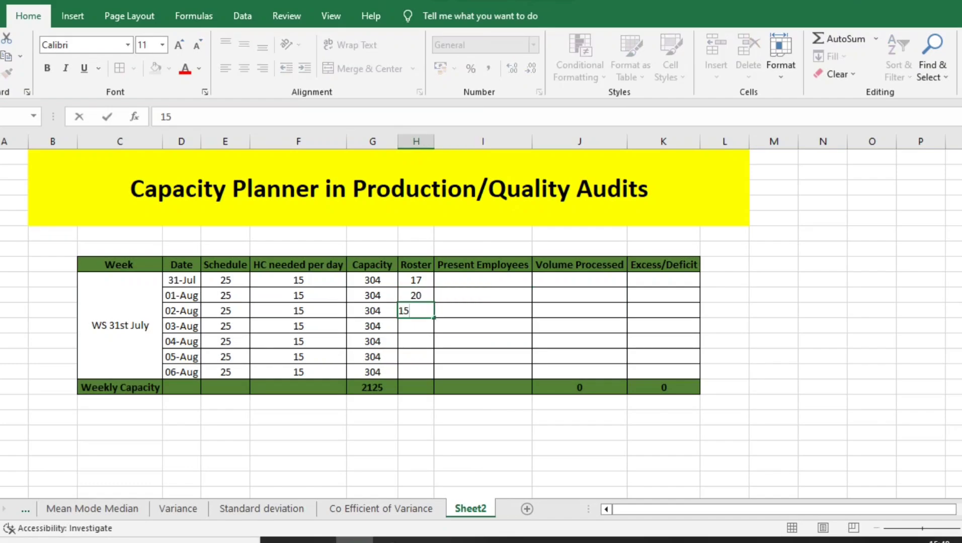
pyautogui.hotkey('ctrl', 'Return')
pyautogui.press('Down')
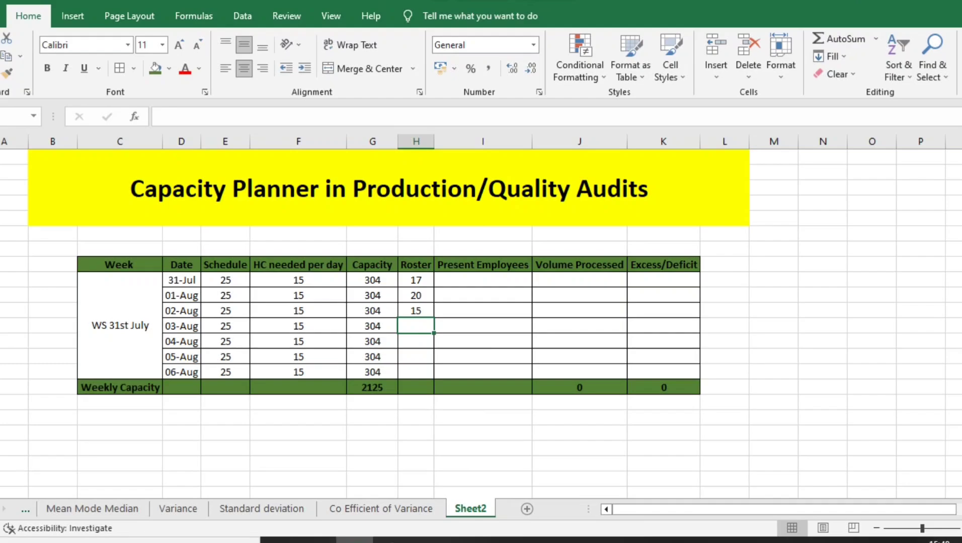
pyautogui.write('16')
pyautogui.hotkey('ctrl', 'Return')
pyautogui.press('Down')
pyautogui.write('18')
pyautogui.hotkey('ctrl', 'Return')
pyautogui.press('Down')
# Enter the Roster headcounts 22 for 05-Aug and 16 for 06-Aug
pyautogui.write('22')
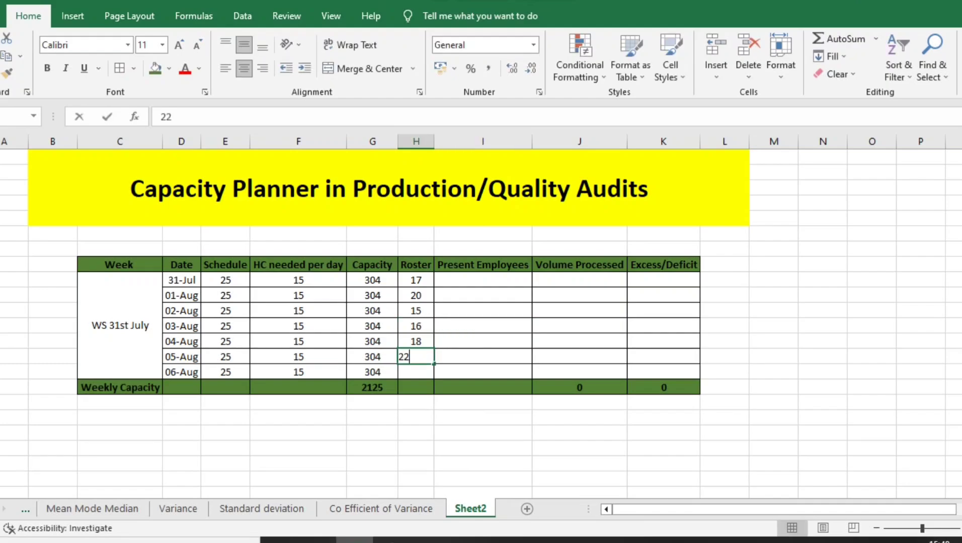
pyautogui.hotkey('ctrl', 'Return')
pyautogui.press('Down')
pyautogui.write('176')
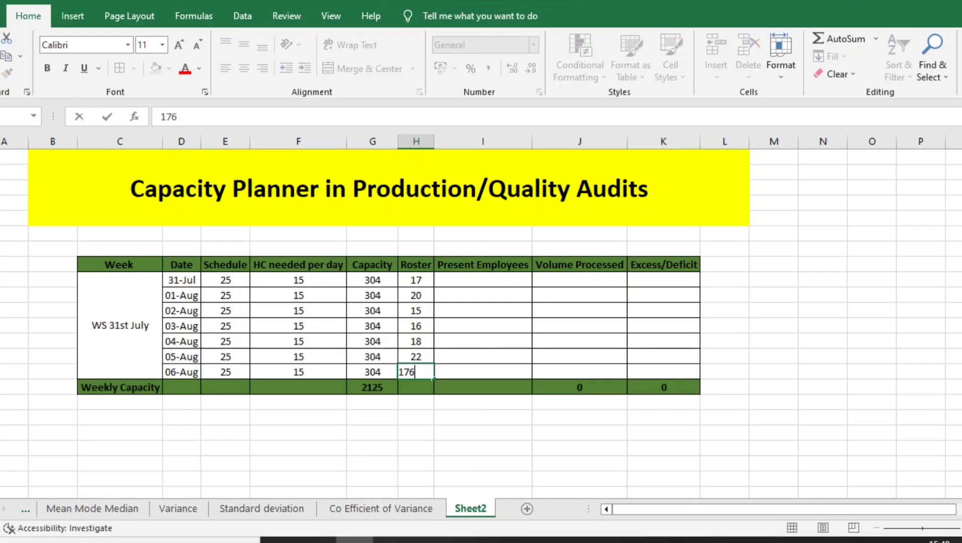
pyautogui.press('BackSpace')
pyautogui.press('BackSpace')
pyautogui.write('6')
pyautogui.hotkey('ctrl', 'Return')
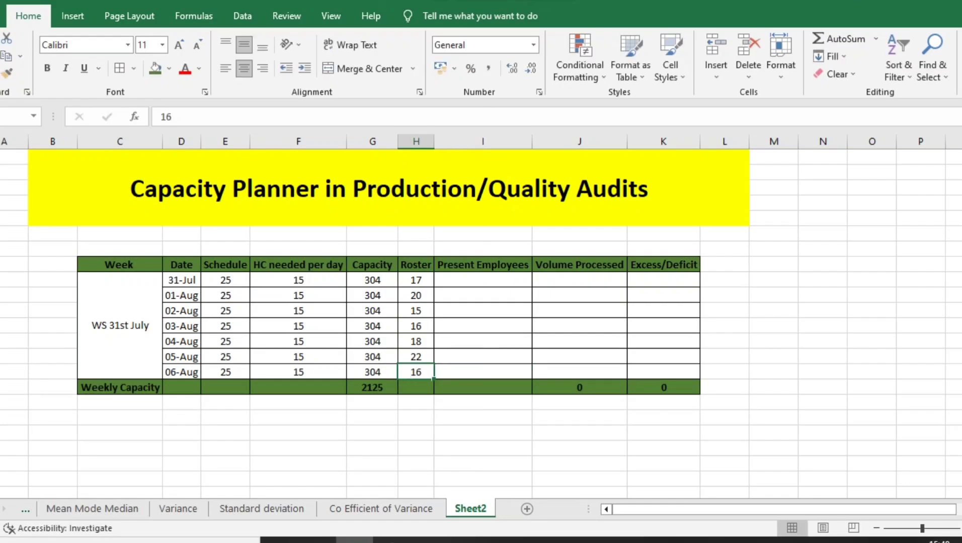
# Examine the 02-Aug row, comparing its Roster headcount with the schedule, HC needed per day and Capacity
pyautogui.hotkey('ctrl', 'Up')
pyautogui.press('Down')
pyautogui.press('Down')
pyautogui.press('Down')
pyautogui.hotkey('ctrl', 'shift', 'Left')
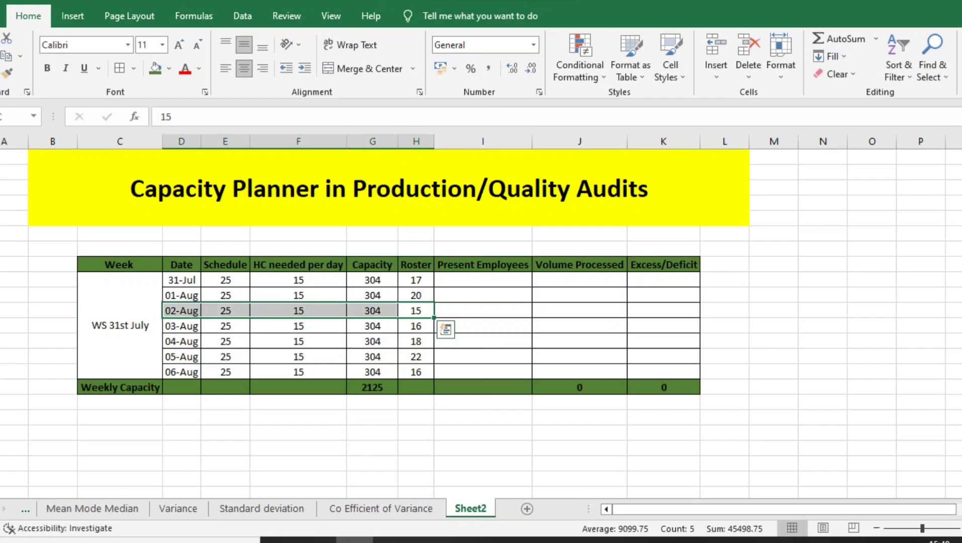
pyautogui.press('Right')
pyautogui.press('Left')
pyautogui.hotkey('ctrl', 'shift', 'Left')
pyautogui.press('Right')
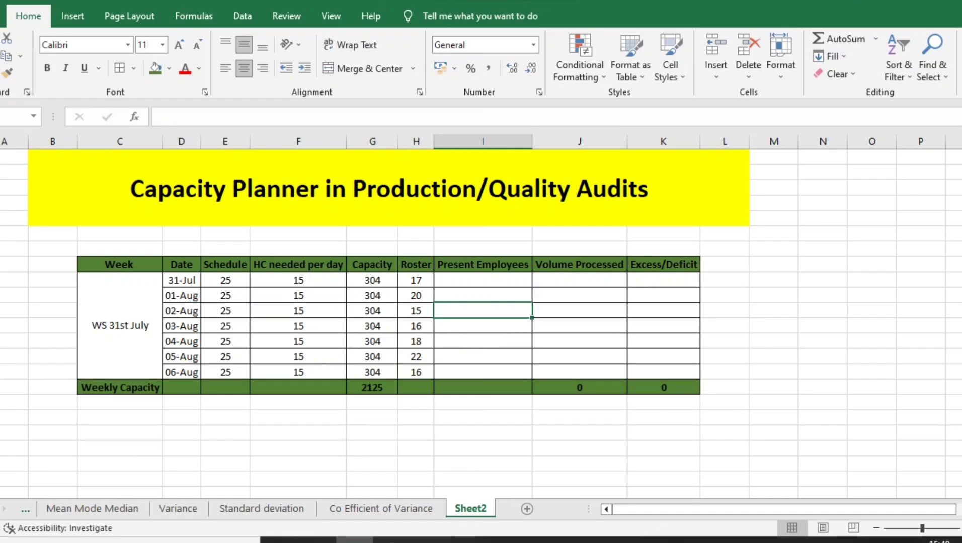
pyautogui.press('Left')
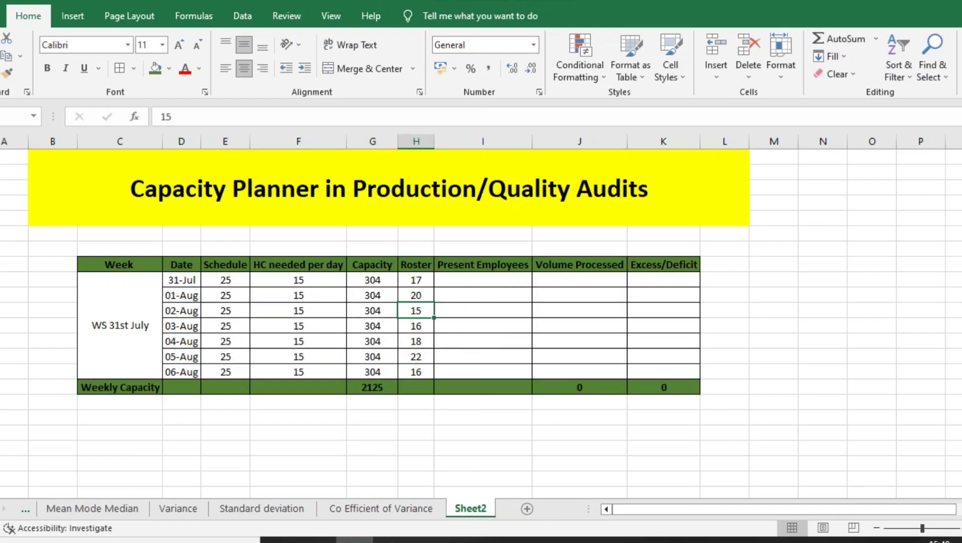
# Bold the 02-Aug row from Date through Roster
pyautogui.press('Right')
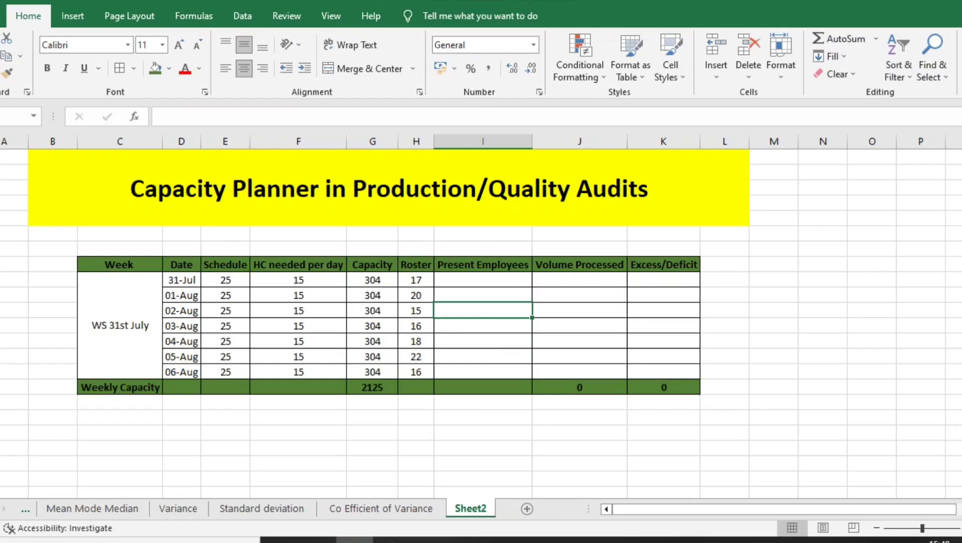
pyautogui.press('Left')
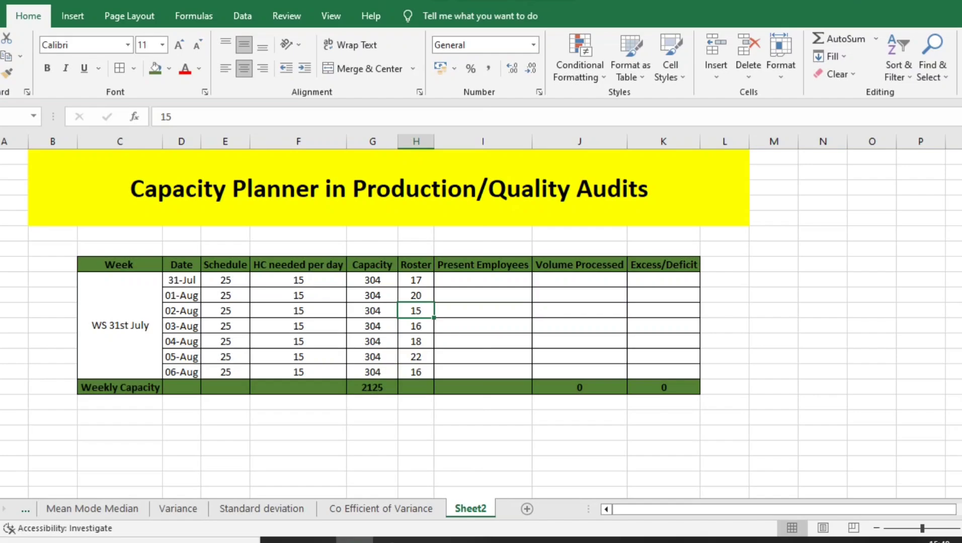
pyautogui.hotkey('ctrl', 'shift', 'Left')
pyautogui.hotkey('ctrl', 'b')
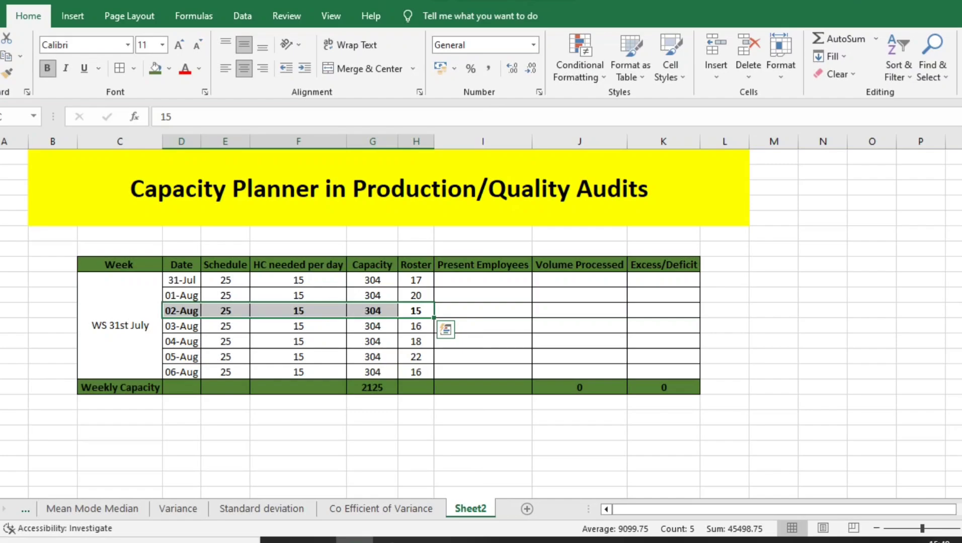
pyautogui.hotkey('ctrl', 'shift', 'Right')
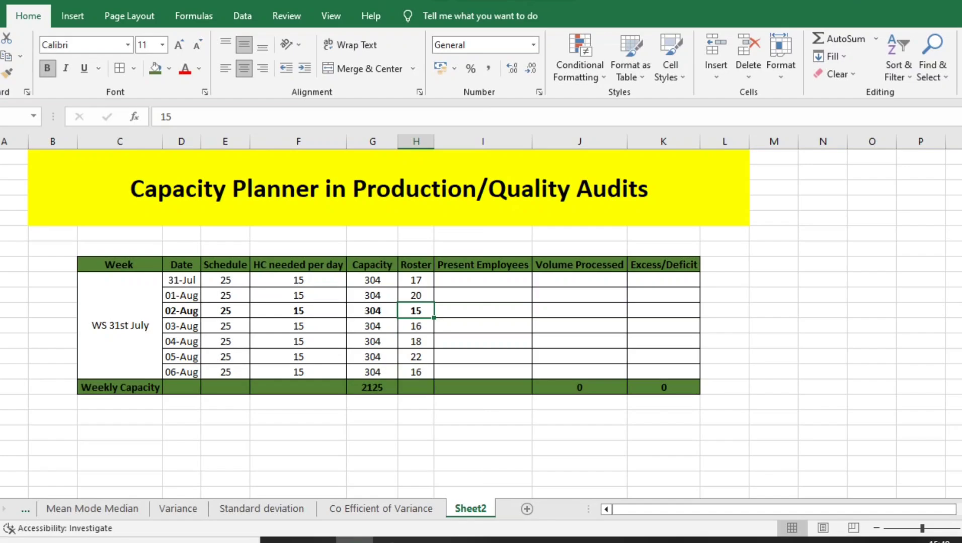
# Remove the bold formatting from the 02-Aug row, Date through Roster
pyautogui.press('Left')
pyautogui.press('Left')
pyautogui.press('Right')
pyautogui.press('Right')
pyautogui.hotkey('ctrl', 'shift', 'Left')
pyautogui.hotkey('ctrl', 'b')
pyautogui.press('Right')
pyautogui.press('Right')
pyautogui.press('Left')
pyautogui.press('Left')
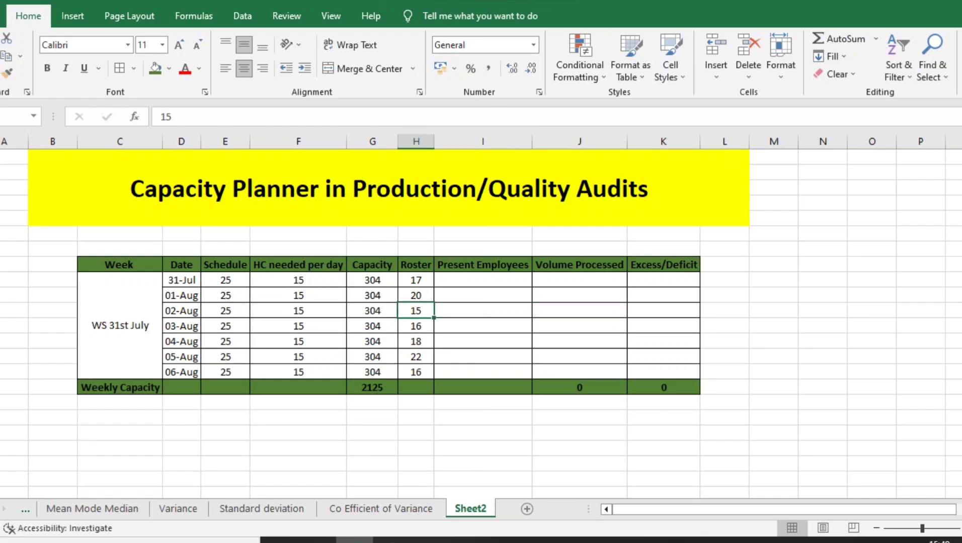
# Enter 16 as the Present Employees count for 31-Jul
pyautogui.press('Up')
pyautogui.press('Up')
pyautogui.press('Right')
pyautogui.press('Left')
pyautogui.press('Down')
pyautogui.press('Down')
pyautogui.press('Right')
pyautogui.hotkey('ctrl', 'Up')
pyautogui.press('Down')
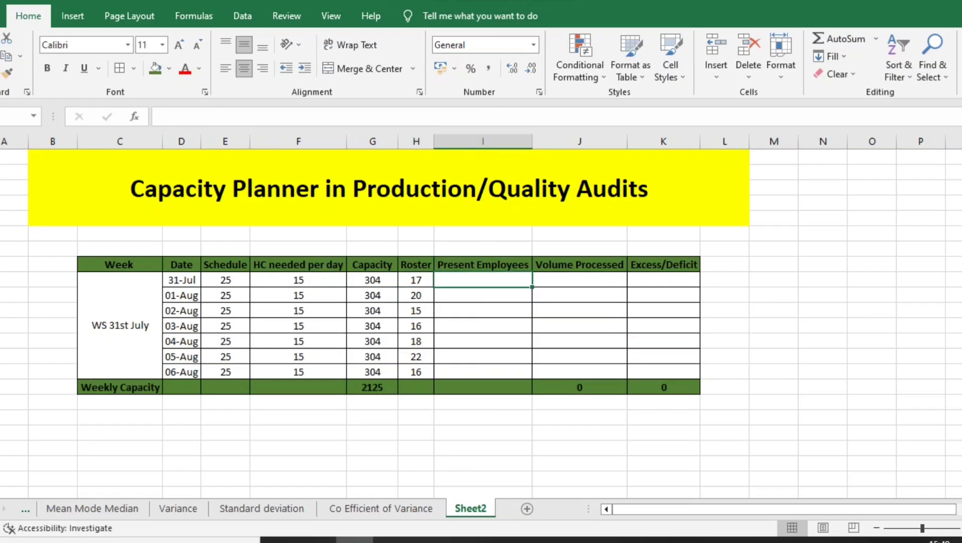
pyautogui.press('Left')
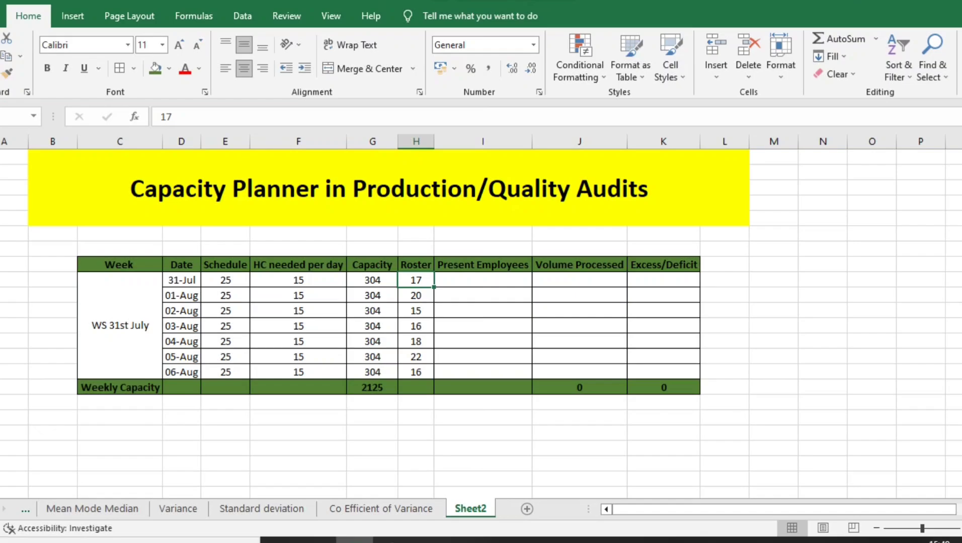
pyautogui.press('Right')
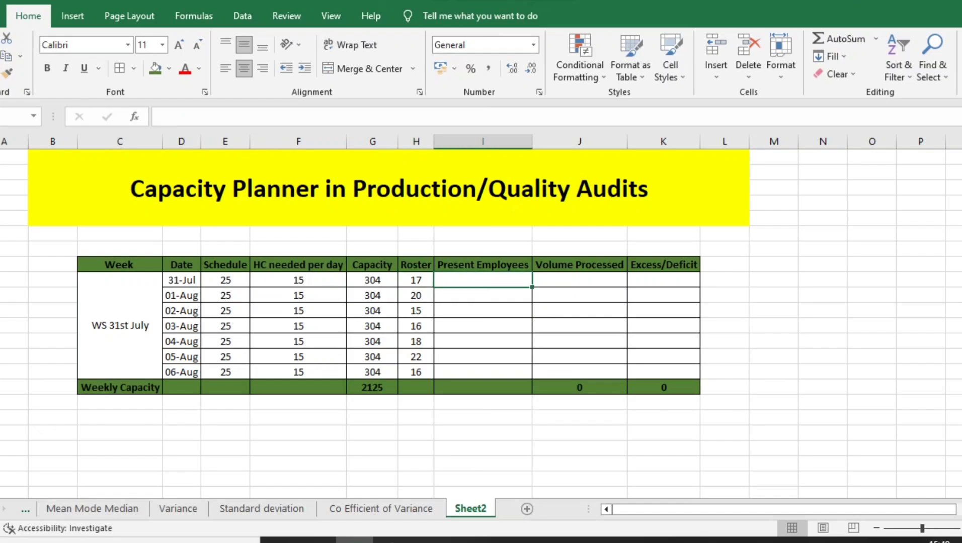
pyautogui.write('16')
pyautogui.press('Tab')
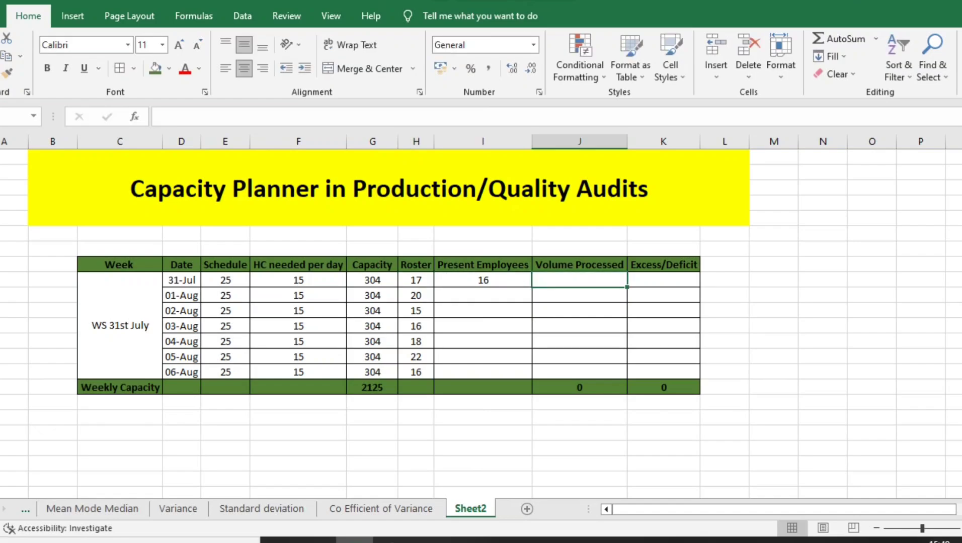
# Calculate the 31-Jul Volume Processed as present employees times 20 with =I9*20
pyautogui.write('=')
pyautogui.press('Left')
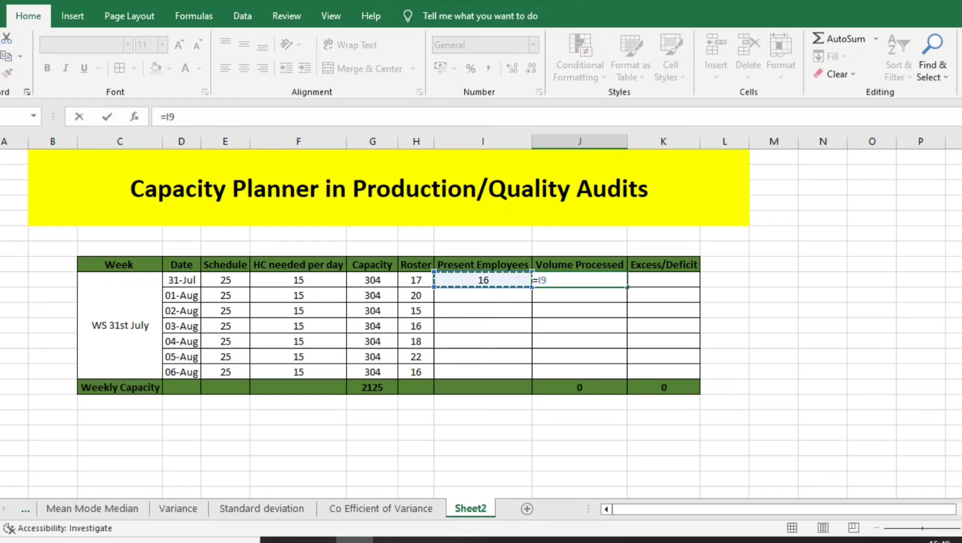
pyautogui.write('*20')
pyautogui.press('Return')
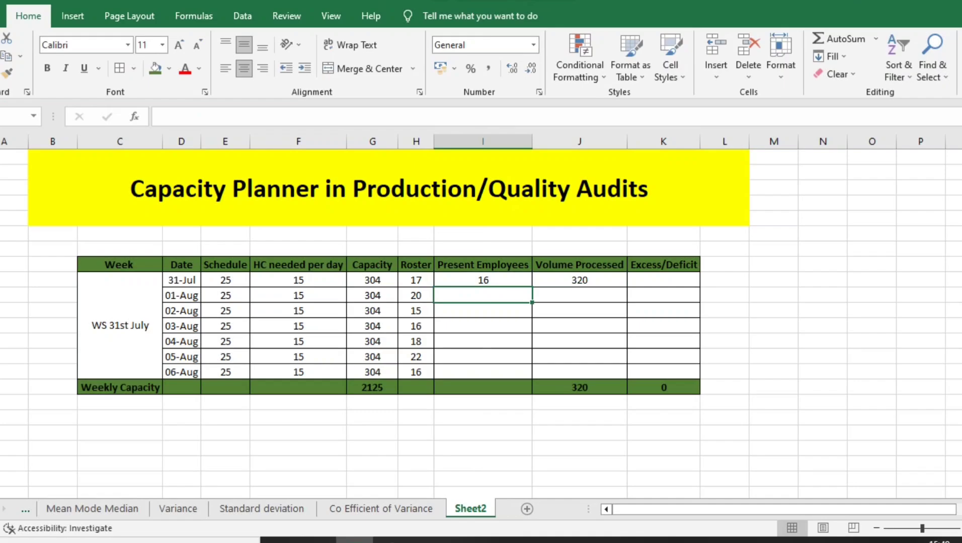
# Calculate the 31-Jul Excess/Deficit as Volume Processed minus Capacity with =J9-G9
pyautogui.press('Up')
pyautogui.press('Right')
pyautogui.press('Right')
pyautogui.write('=')
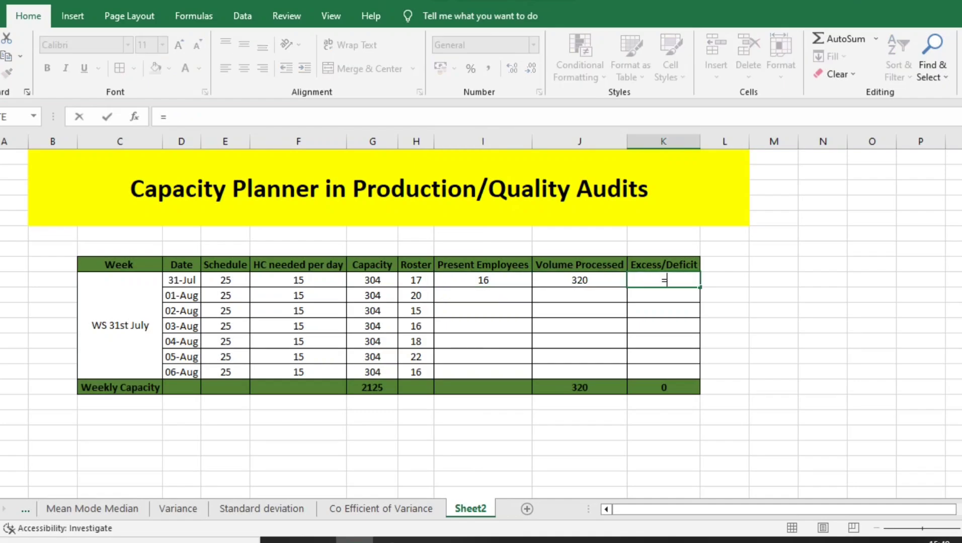
pyautogui.press('Left')
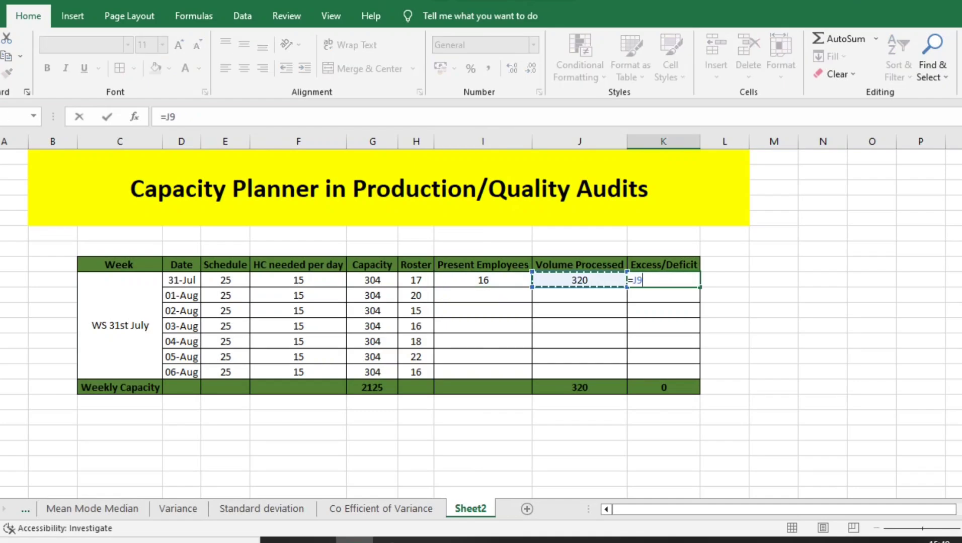
pyautogui.write('-')
pyautogui.press('Left')
pyautogui.press('Left')
pyautogui.press('Left')
pyautogui.press('Left')
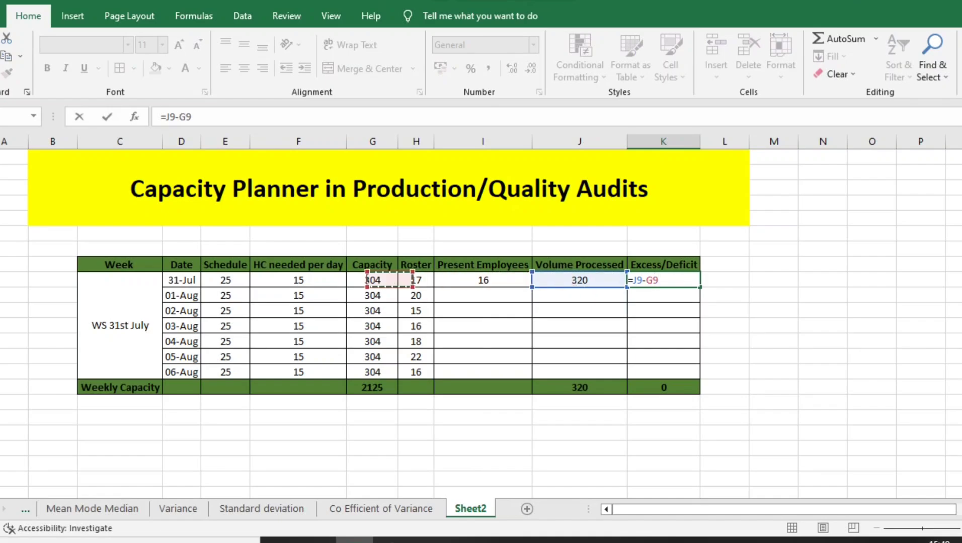
pyautogui.press('Return')
# Examine the 31-Jul row, comparing Capacity, Volume Processed and Excess/Deficit
pyautogui.press('Up')
pyautogui.press('Left')
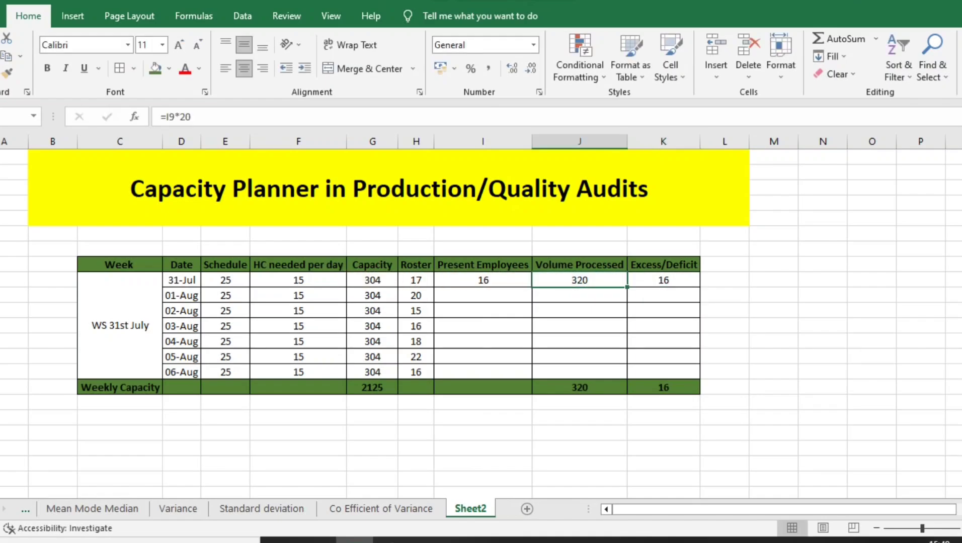
pyautogui.hotkey('shift', 'Right')
pyautogui.press('Left')
pyautogui.press('Left')
pyautogui.press('Left')
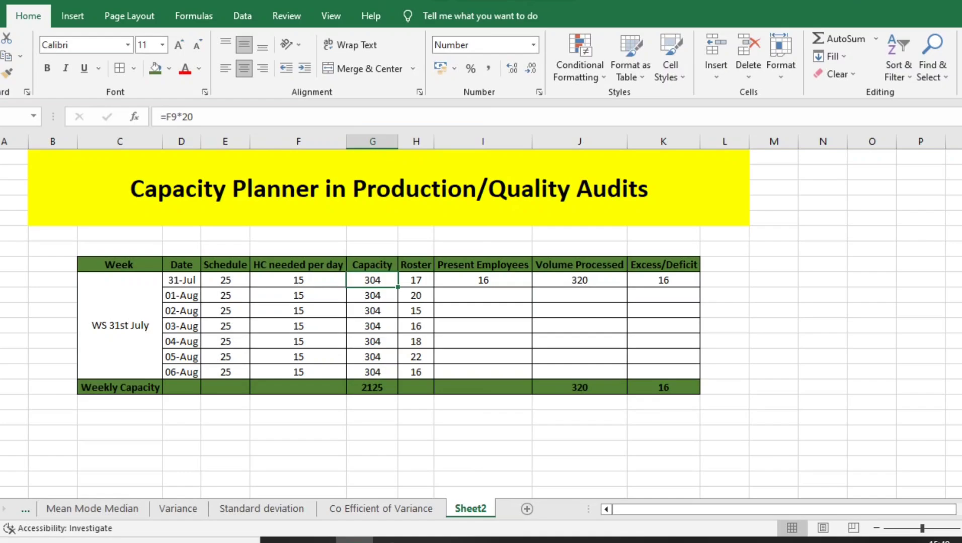
pyautogui.hotkey('ctrl', 'Left')
pyautogui.press('Right')
pyautogui.hotkey('ctrl', 'shift', 'Right')
pyautogui.press('Right')
pyautogui.press('Right')
pyautogui.press('Right')
pyautogui.press('Right')
pyautogui.press('Right')
pyautogui.press('Right')
pyautogui.press('Right')
pyautogui.press('Right')
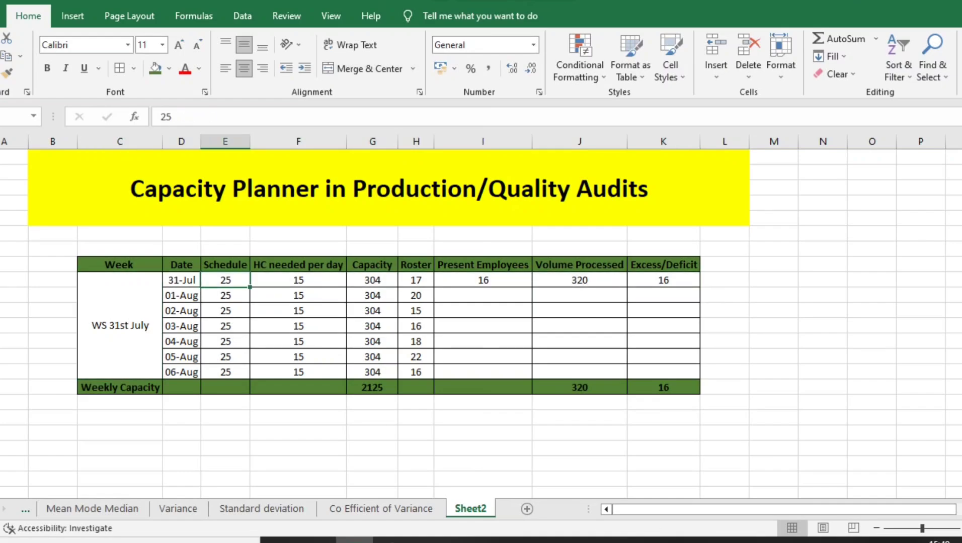
pyautogui.press('Left')
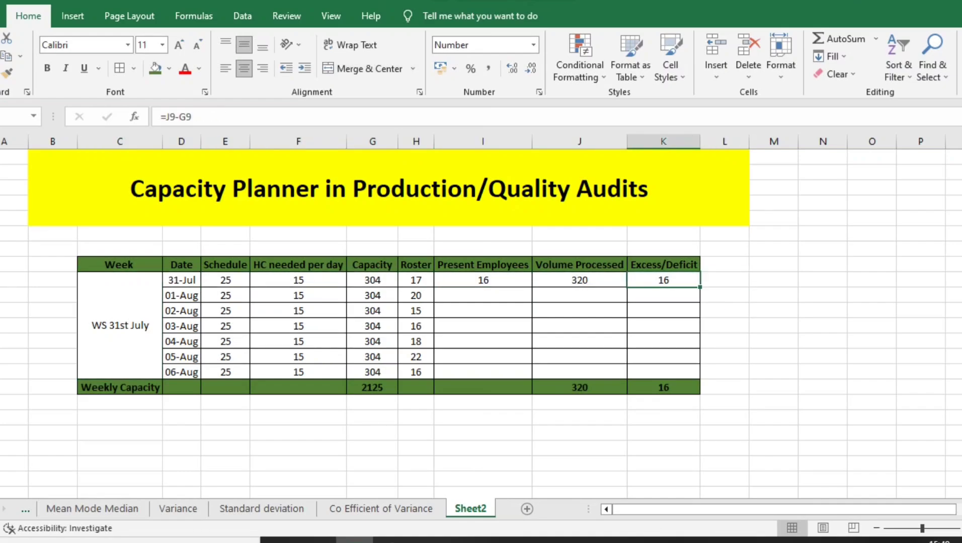
pyautogui.hotkey('ctrl', 'shift', 'Left')
pyautogui.press('Down')
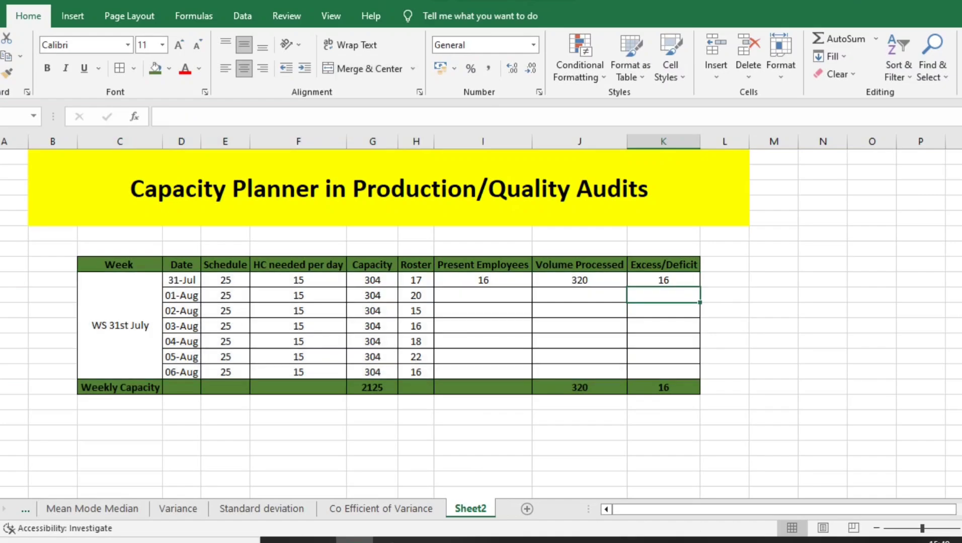
pyautogui.press('Up')
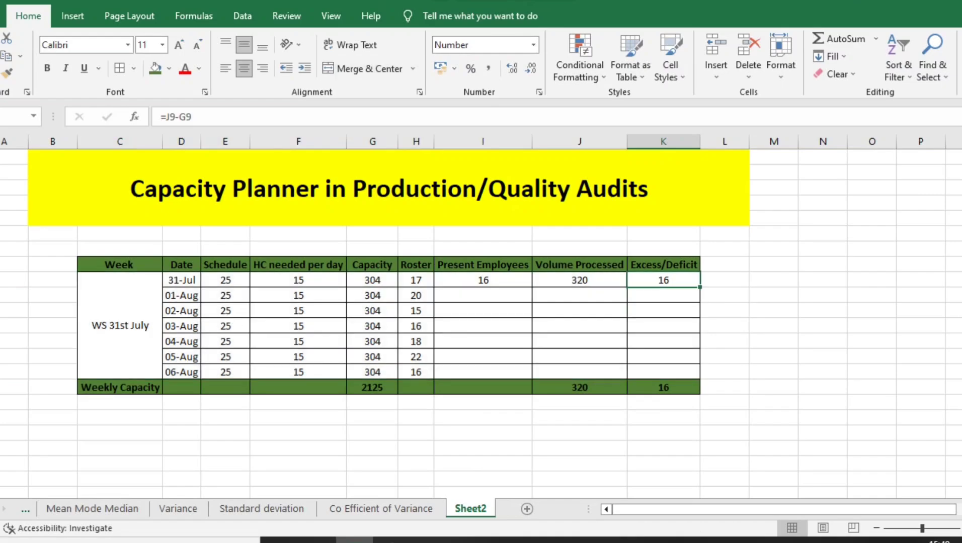
# Enter 20 present employees for 01-Aug and copy the 31-Jul Volume Processed formula into that row
pyautogui.press('Left')
pyautogui.press('Left')
pyautogui.press('Down')
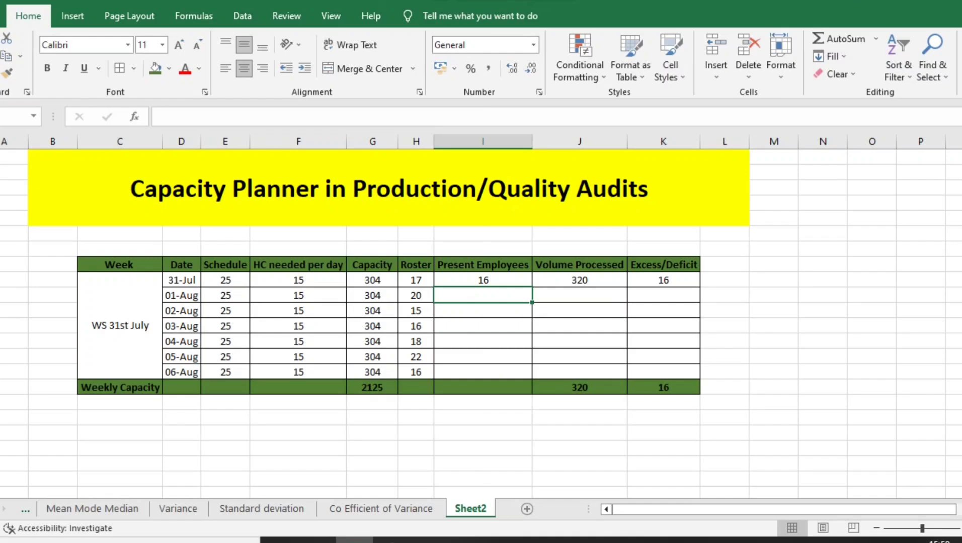
pyautogui.write('20')
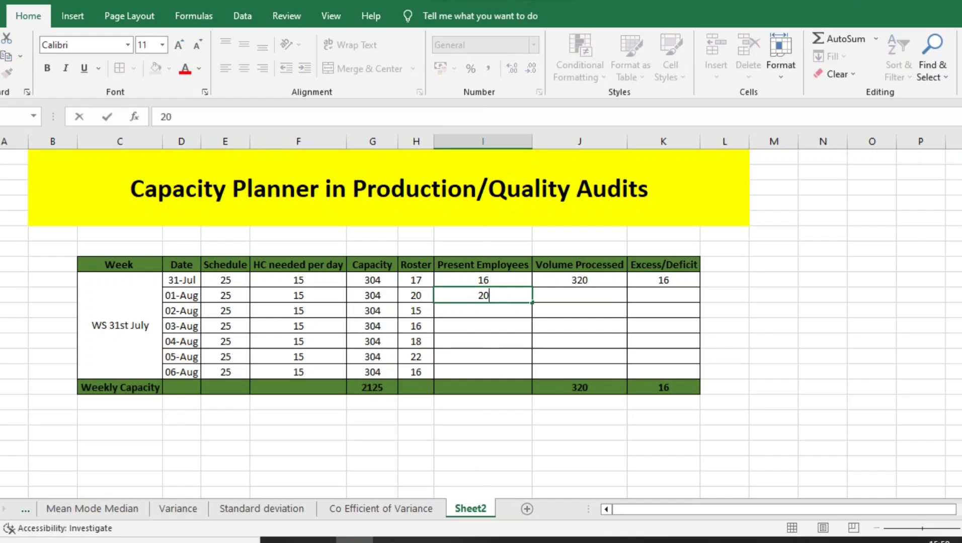
pyautogui.press('Tab')
pyautogui.press('Up')
pyautogui.hotkey('ctrl', 'c')
pyautogui.press('Down')
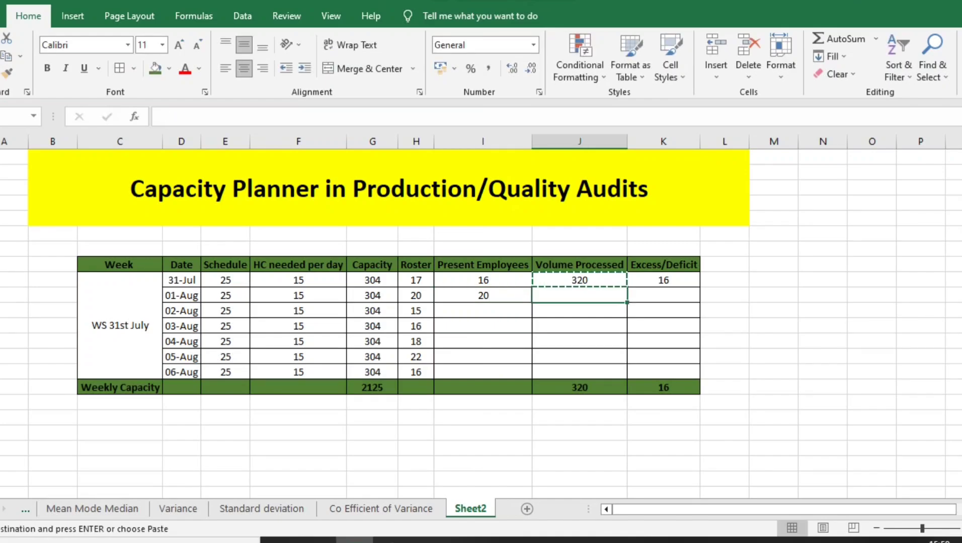
pyautogui.hotkey('ctrl', 'v')
pyautogui.press('Tab')
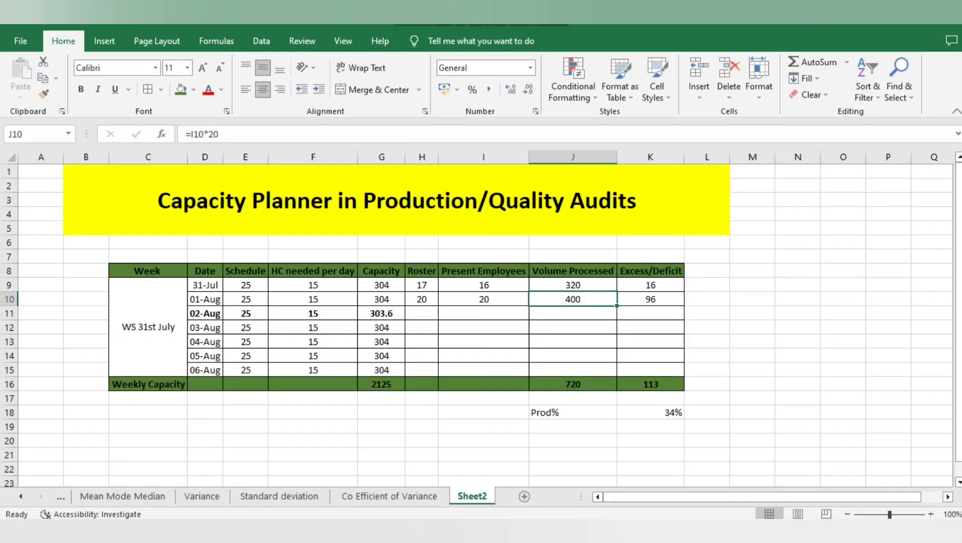
# Examine the 01-Aug Volume Processed and Excess/Deficit formulas, the weekly Excess/Deficit total and the Prod% figure
pyautogui.click(651, 299)
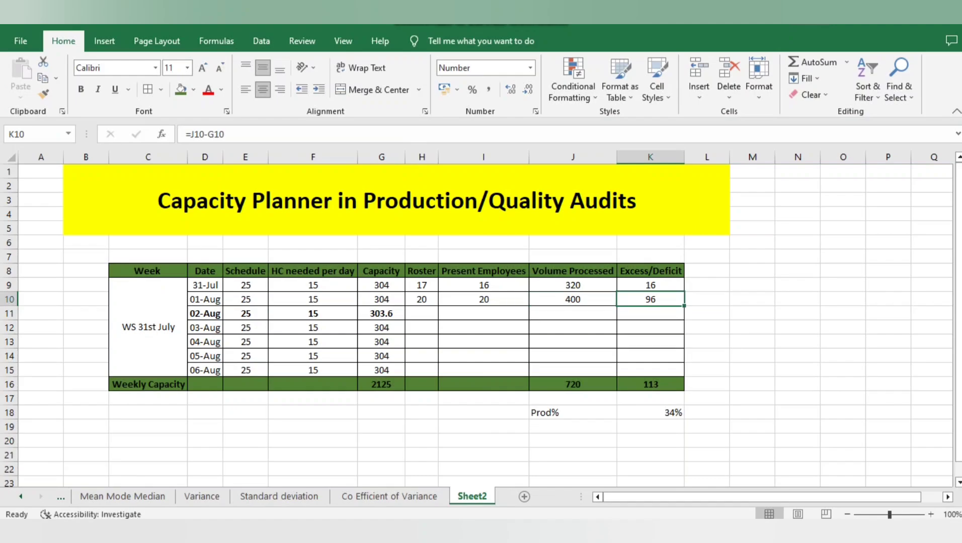
pyautogui.click(572, 299)
pyautogui.click(651, 299)
pyautogui.click(650, 385)
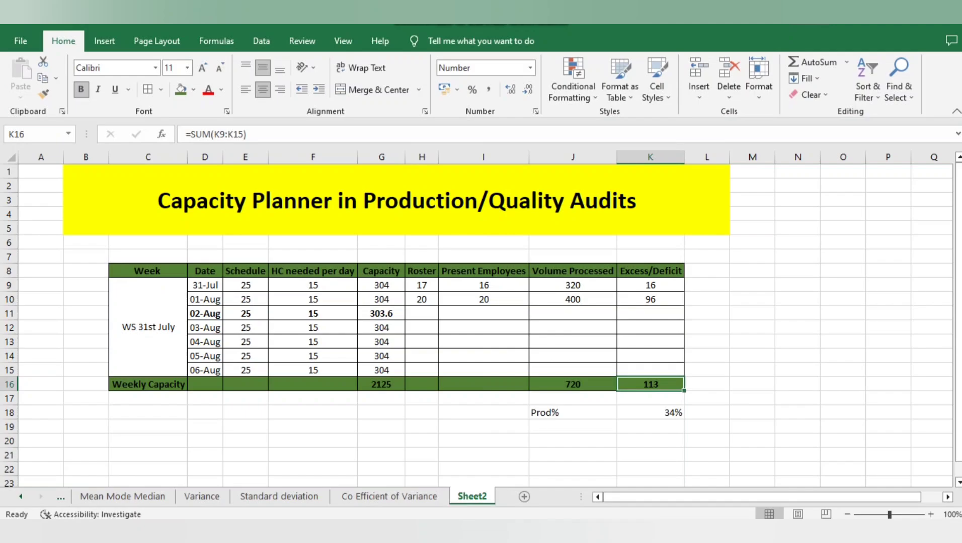
pyautogui.press('Left')
pyautogui.press('Down')
pyautogui.press('Down')
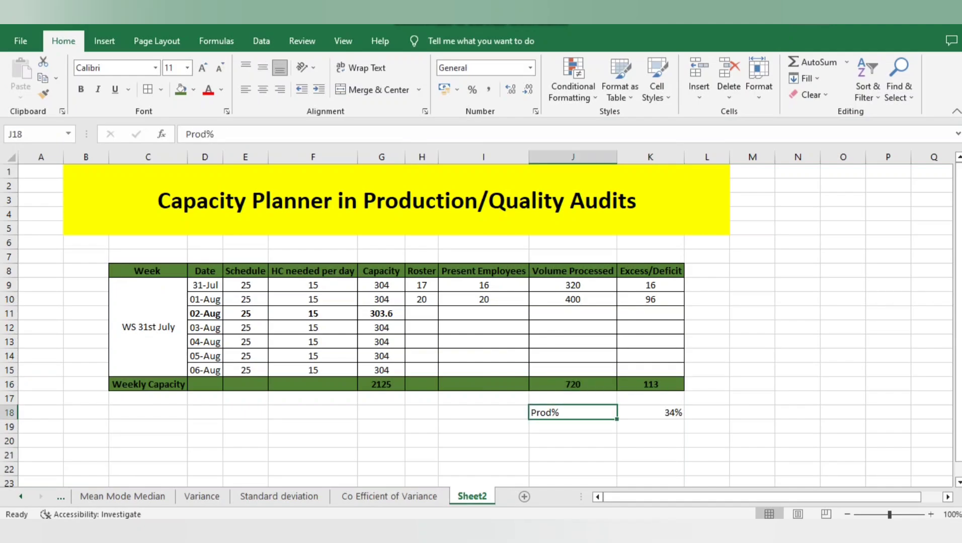
pyautogui.press('Right')
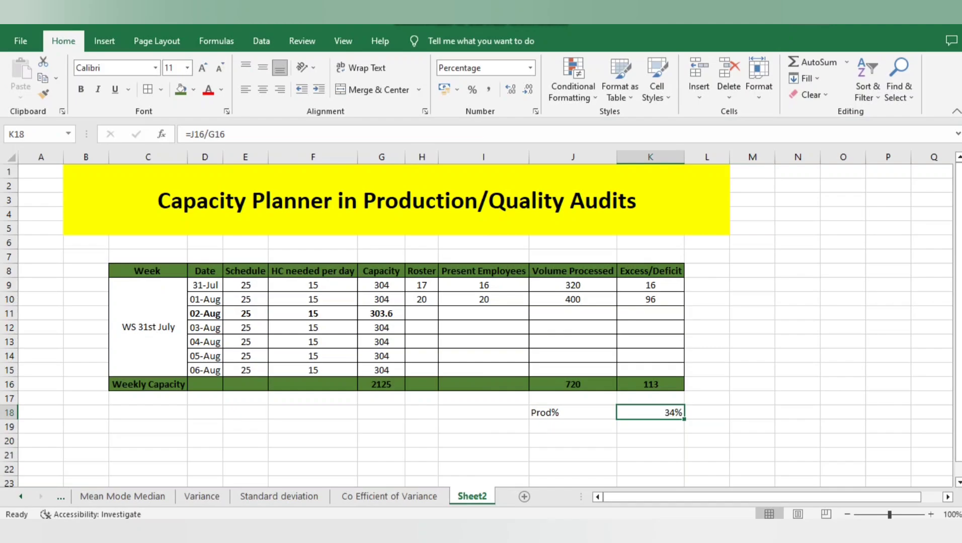
# Calculate Prod% in K18 by dividing the weekly Volume Processed by the weekly Capacity with =J16/G16
pyautogui.write('=')
pyautogui.press('Left')
pyautogui.press('Up')
pyautogui.press('Up')
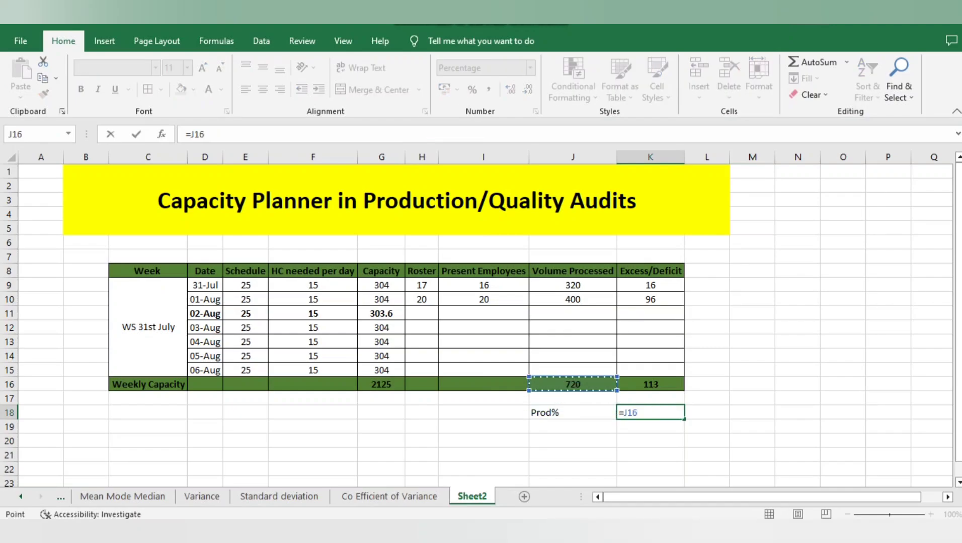
pyautogui.write('/')
pyautogui.press('Left')
pyautogui.press('Left')
pyautogui.press('Left')
pyautogui.press('Up')
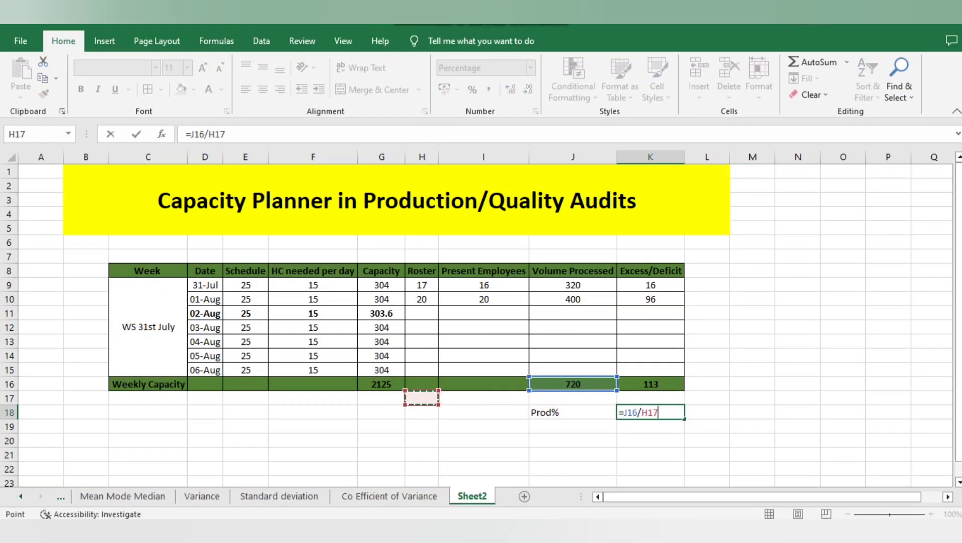
pyautogui.press('Left')
pyautogui.press('Up')
pyautogui.press('Return')
pyautogui.press('Up')
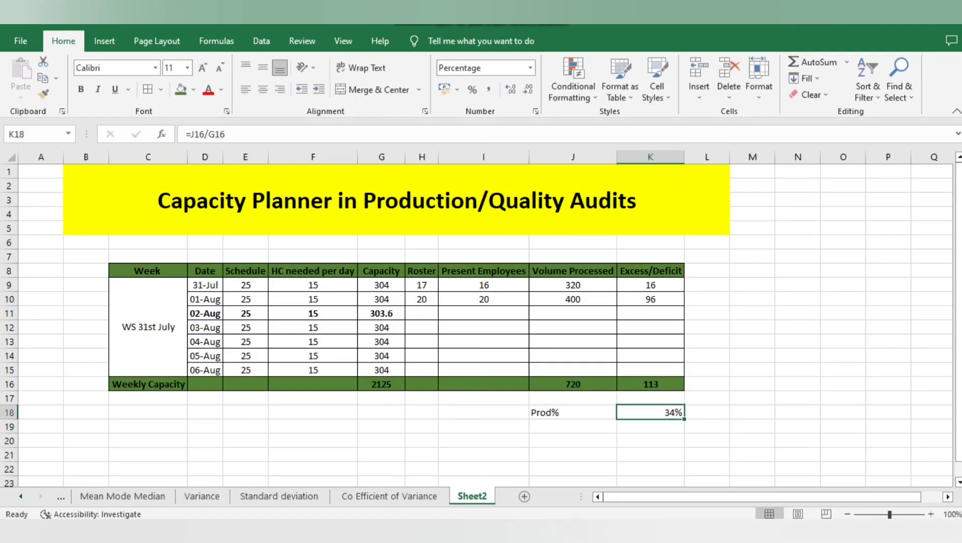
# Examine the Volume Processed and Excess/Deficit entries for 01-Aug and 31-Jul
pyautogui.press('Left')
pyautogui.press('Up')
pyautogui.press('Up')
pyautogui.press('Up')
pyautogui.press('Up')
pyautogui.press('Up')
pyautogui.press('Up')
pyautogui.press('Up')
pyautogui.press('Up')
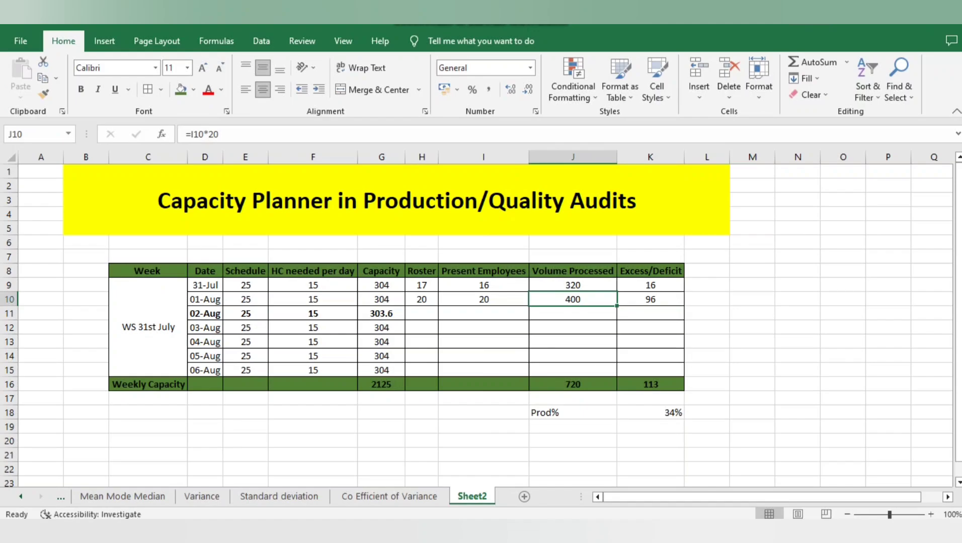
pyautogui.press('Up')
pyautogui.press('Right')
pyautogui.press('Left')
pyautogui.press('Right')
pyautogui.press('Right')
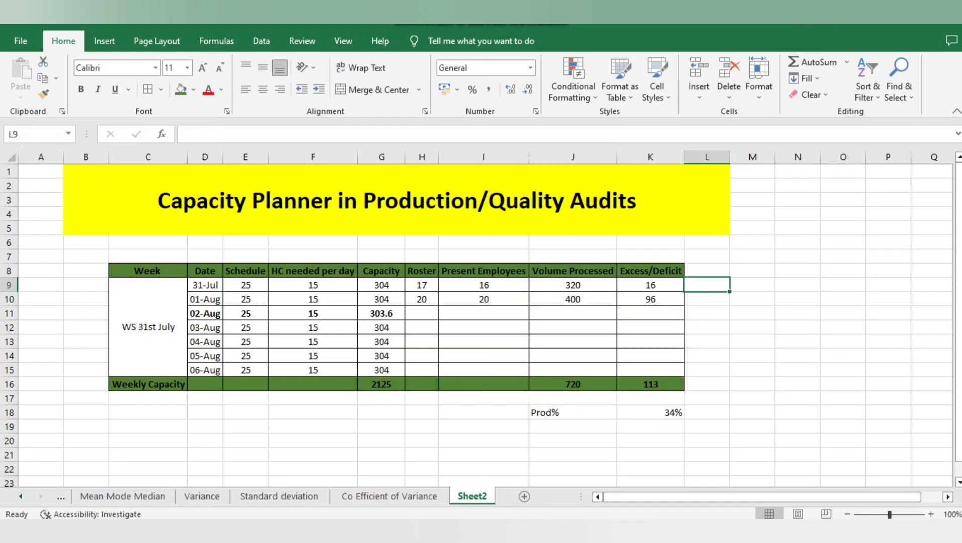
# Review the 31-Jul row back to the Week header and examine the HC needed per day formula for 02-Aug
pyautogui.press('Left')
pyautogui.press('Left')
pyautogui.press('Left')
pyautogui.press('Left')
pyautogui.press('Left')
pyautogui.press('Left')
pyautogui.press('Left')
pyautogui.press('Left')
pyautogui.press('Left')
pyautogui.press('Down')
pyautogui.press('Up')
pyautogui.press('Up')
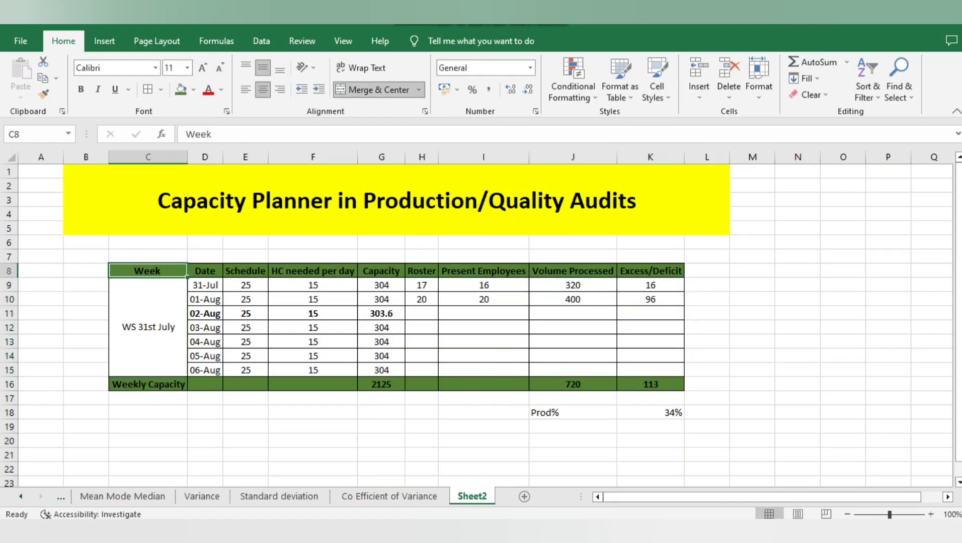
pyautogui.press('Right')
pyautogui.press('Down')
pyautogui.press('Down')
pyautogui.press('Down')
pyautogui.press('Right')
pyautogui.press('Right')
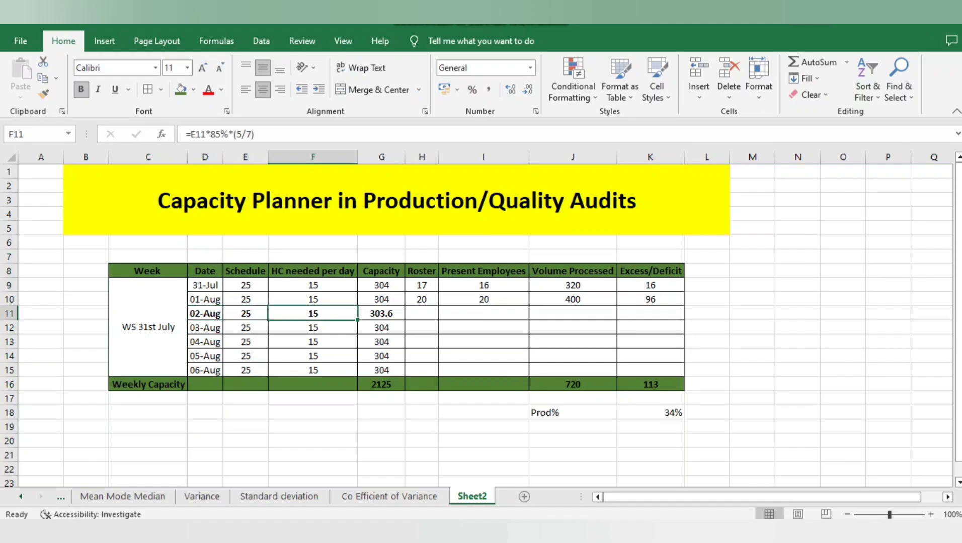
# Enter a Roster of 15 and 14 Present Employees for 02-Aug
pyautogui.press('Right')
pyautogui.press('Left')
pyautogui.press('Right')
pyautogui.press('Right')
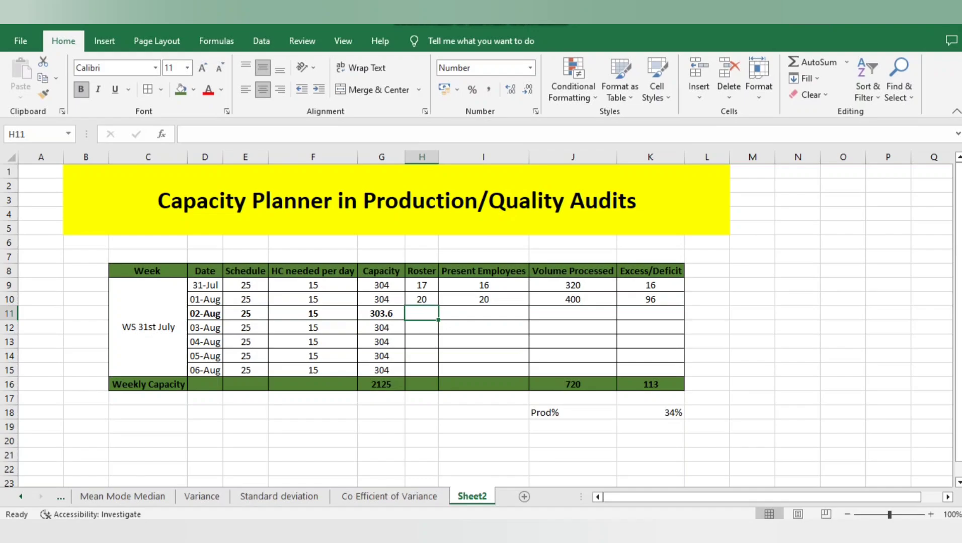
pyautogui.write('15')
pyautogui.press('Tab')
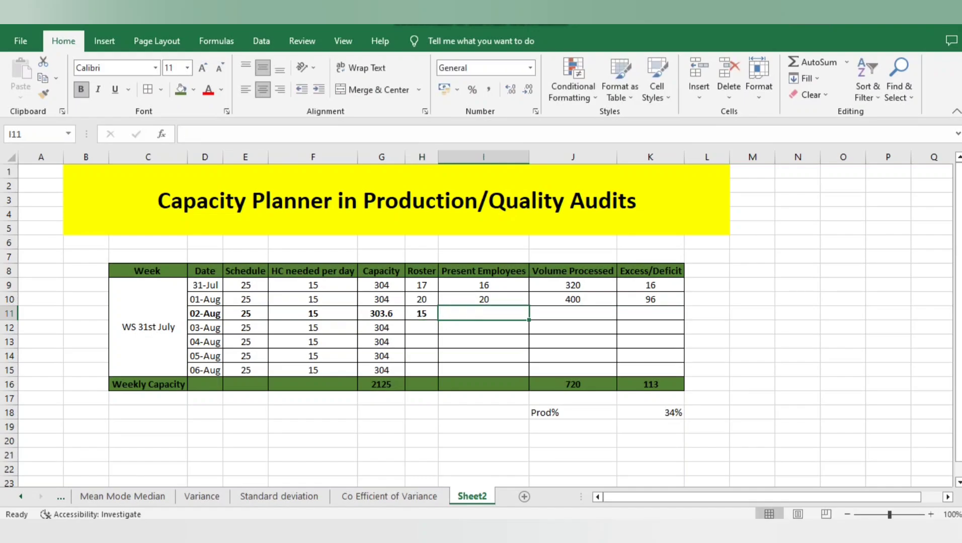
pyautogui.write('14')
pyautogui.press('Tab')
# Copy the 01-Aug Volume Processed and Excess/Deficit formulas down to the 02-Aug row
pyautogui.press('Up')
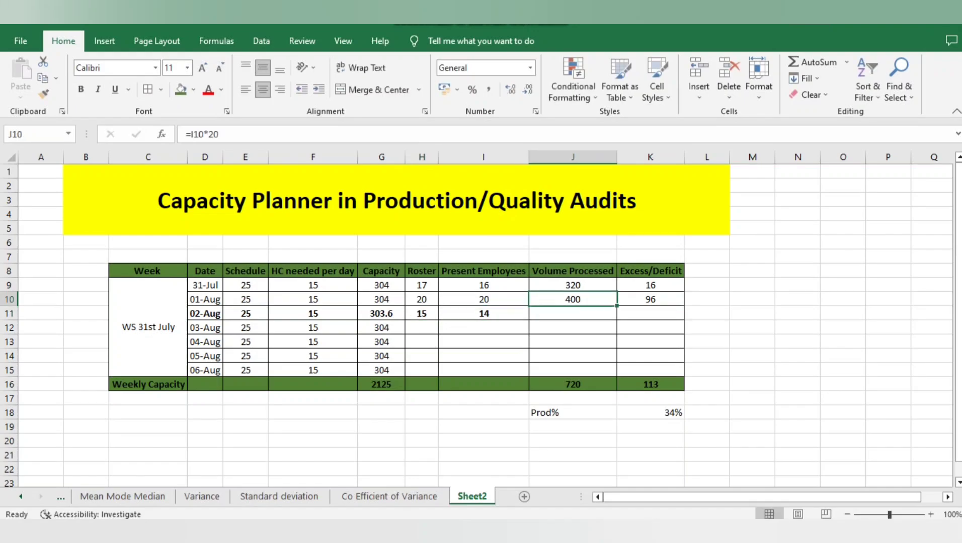
pyautogui.hotkey('ctrl', 'c')
pyautogui.press('Down')
pyautogui.hotkey('ctrl', 'v')
pyautogui.press('Right')
pyautogui.press('Up')
pyautogui.hotkey('ctrl', 'c')
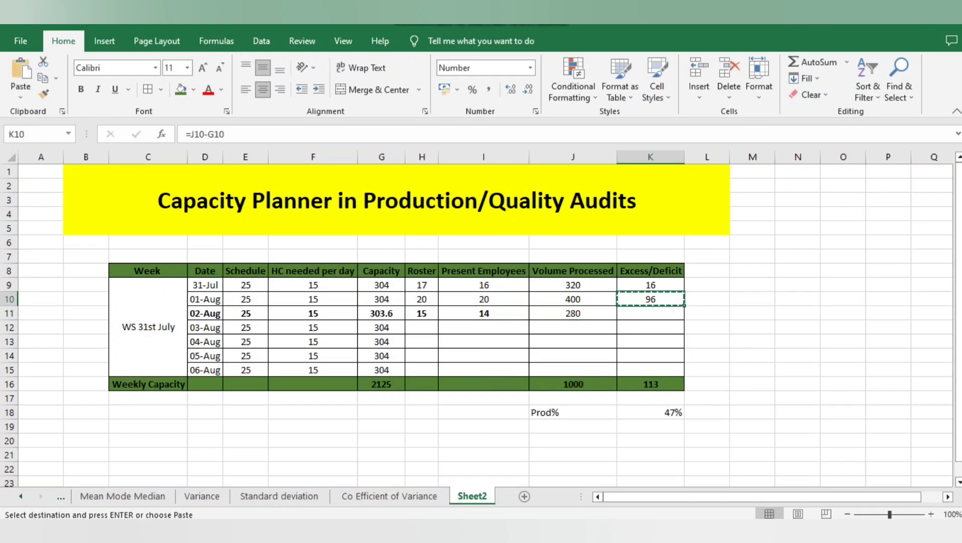
pyautogui.press('Down')
pyautogui.hotkey('ctrl', 'v')
pyautogui.press('Left')
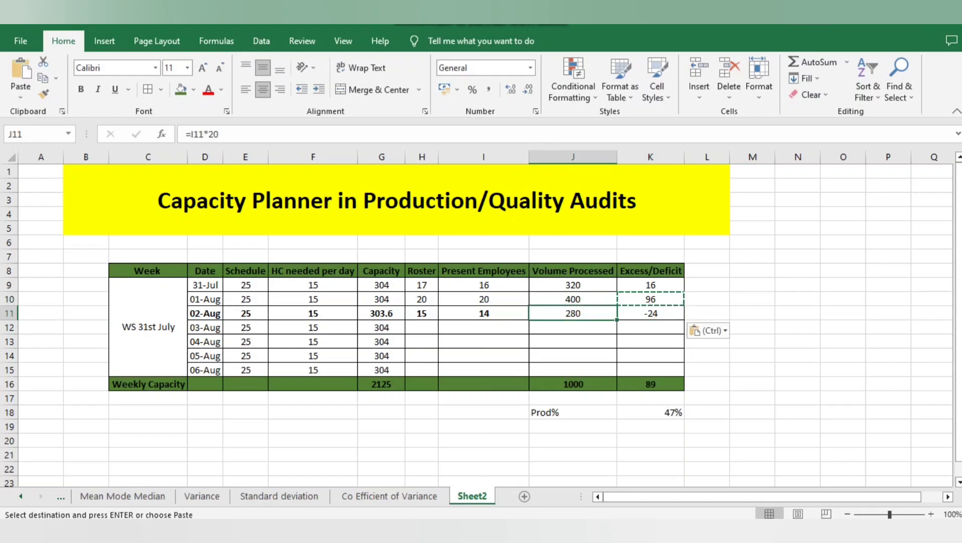
pyautogui.press('Right')
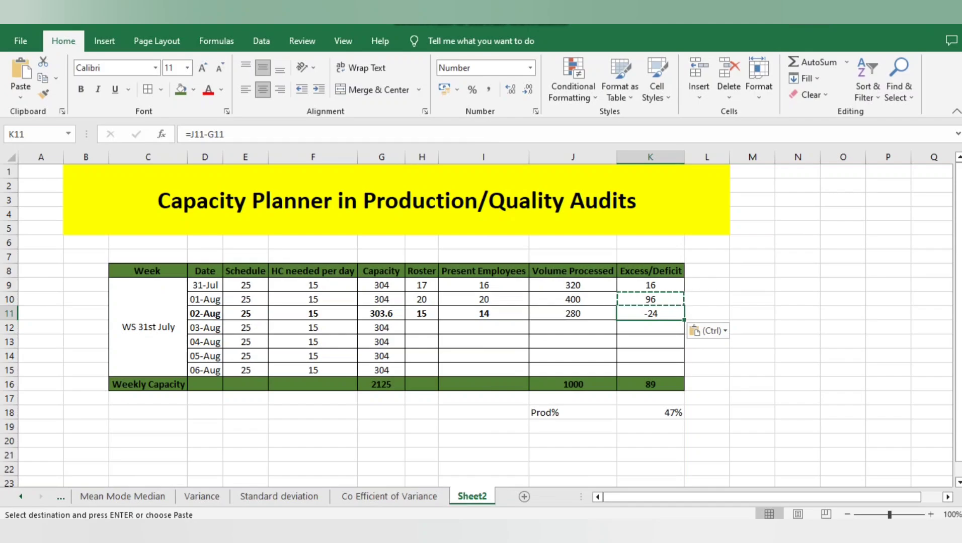
# Format the 02-Aug HC needed per day value in F11 to show one decimal place
pyautogui.press('Left')
pyautogui.press('Left')
pyautogui.press('Left')
pyautogui.press('Left')
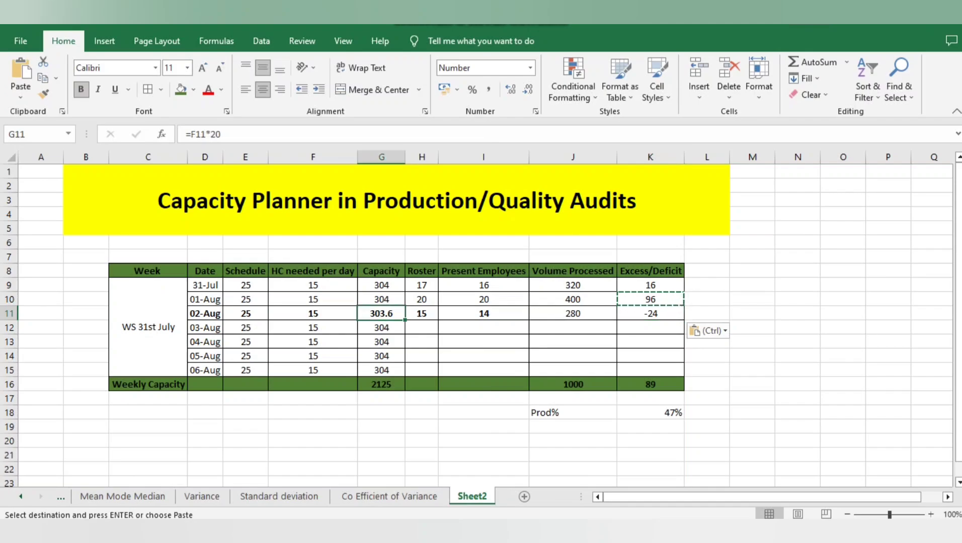
pyautogui.press('Left')
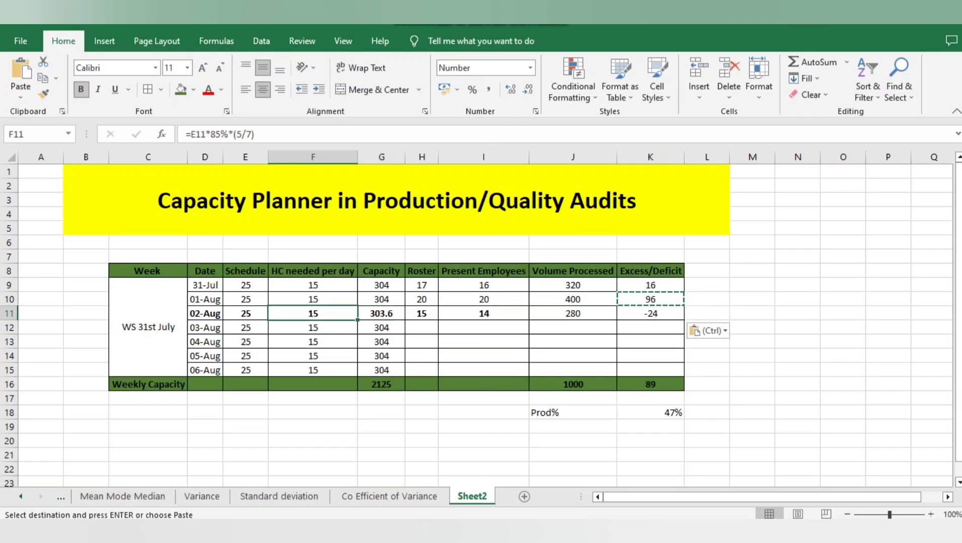
pyautogui.click(527, 90)
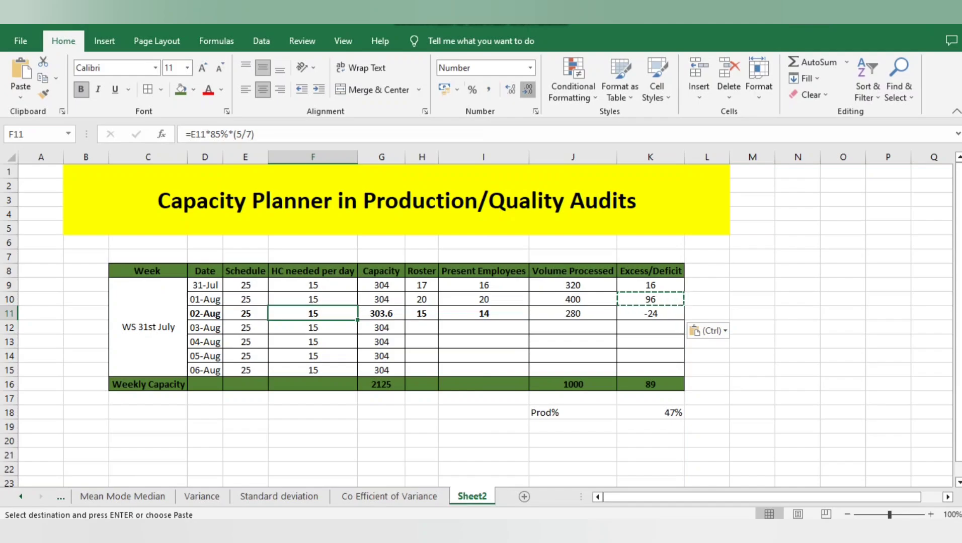
pyautogui.click(510, 89)
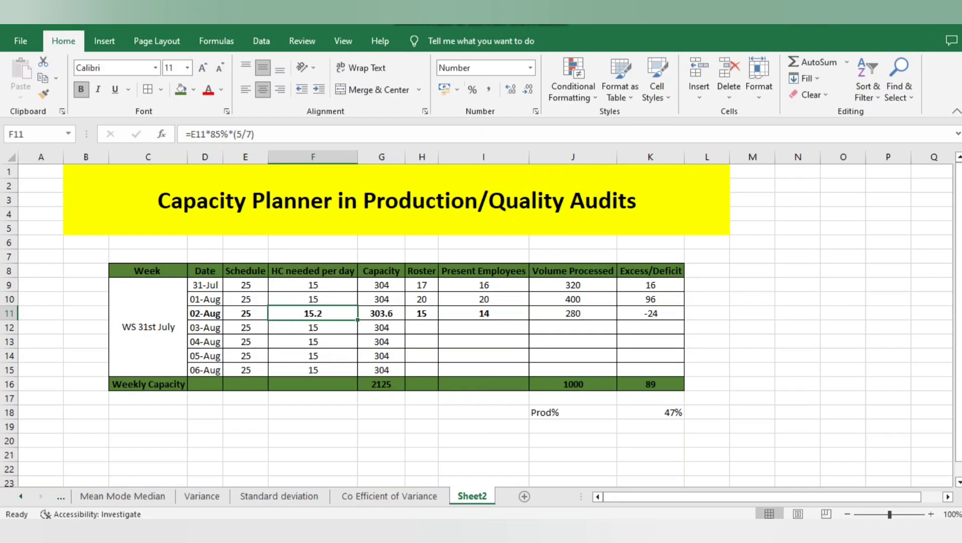
# Check the 02-Aug attendance and Excess/Deficit, and add the note "Volumes are low" in M9
pyautogui.click(483, 314)
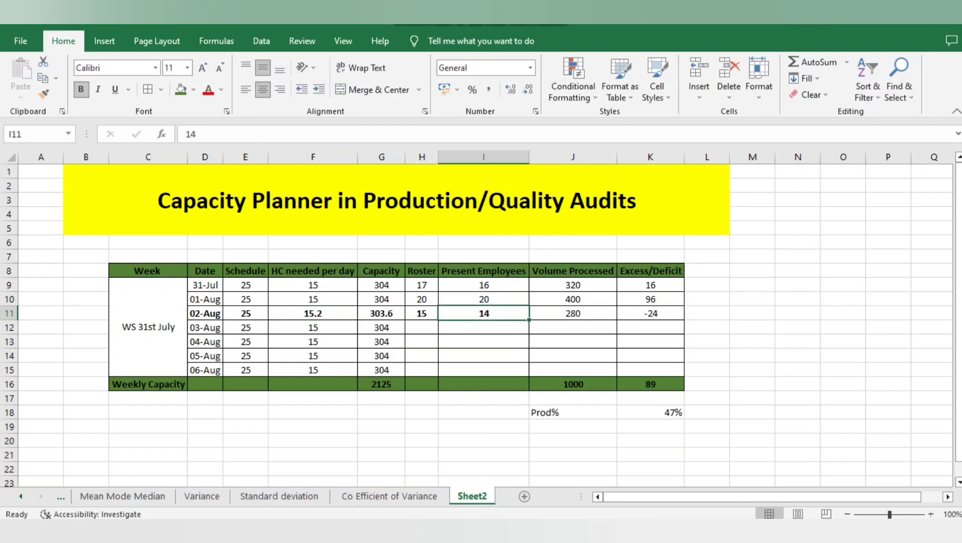
pyautogui.press('Right')
pyautogui.press('Right')
pyautogui.press('Right')
pyautogui.press('Left')
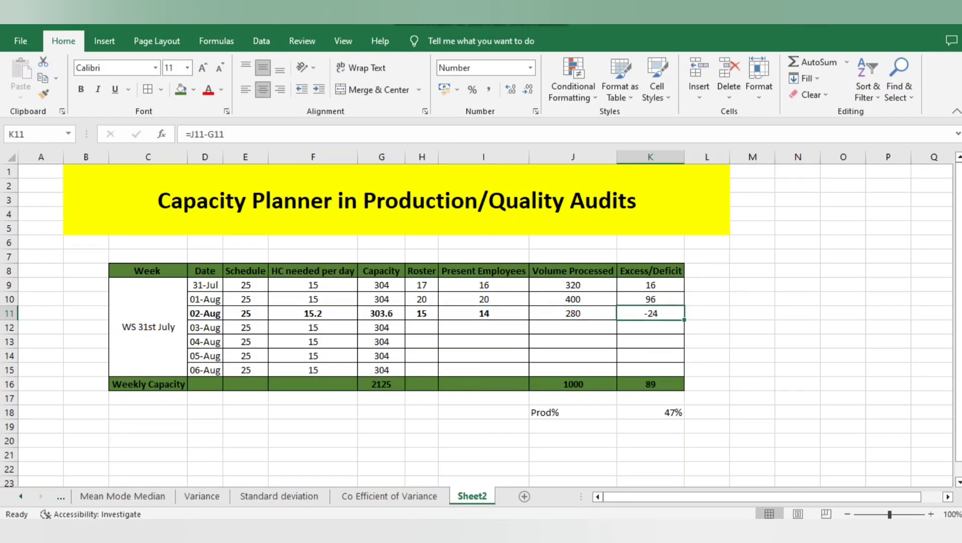
pyautogui.press('Right')
pyautogui.press('Right')
pyautogui.press('Up')
pyautogui.press('Up')
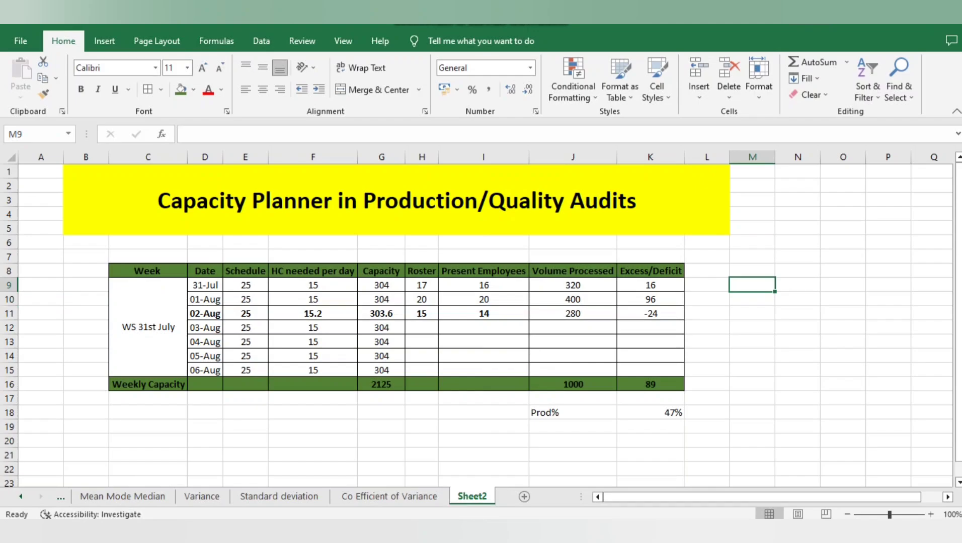
pyautogui.write('Volumes ar')
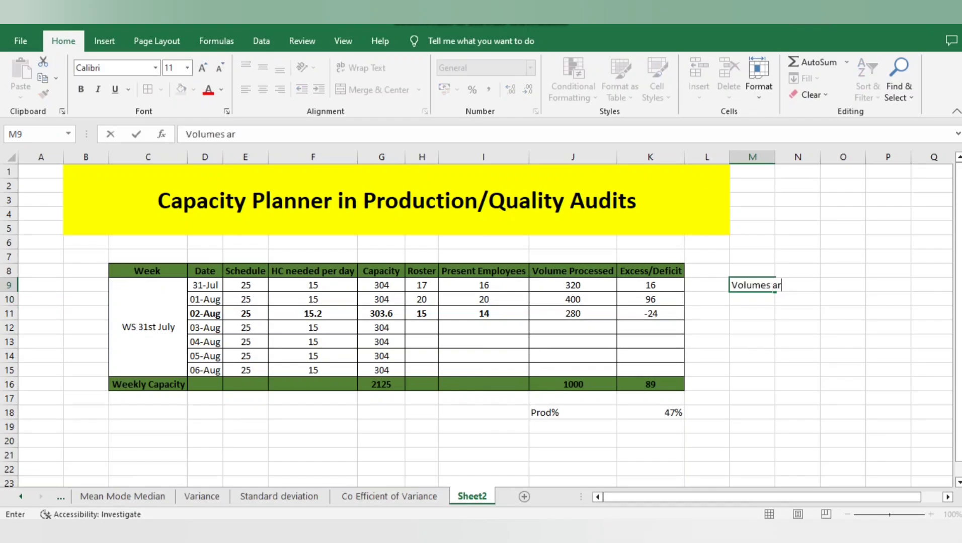
pyautogui.write('e low')
pyautogui.press('Tab')
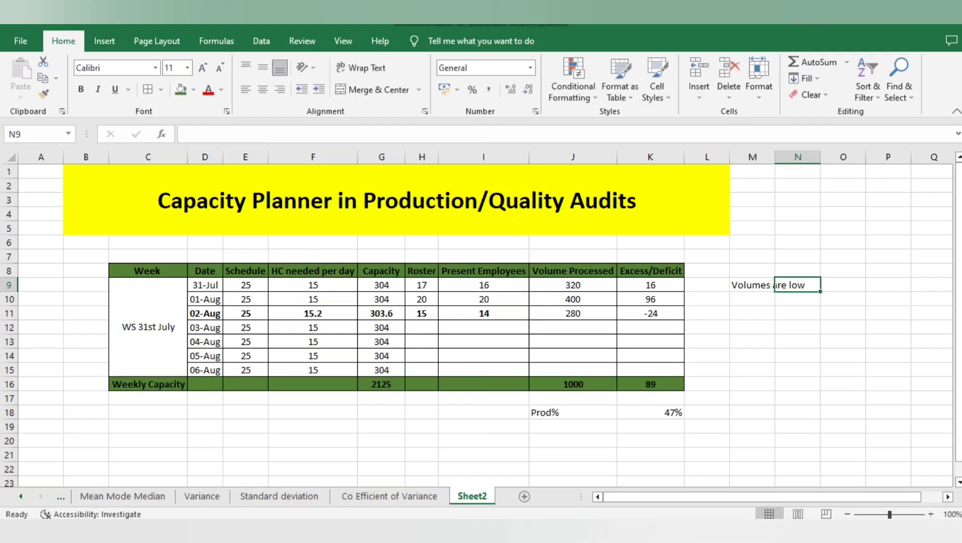
# Add the note "Last 2 days" in M10, below the volumes note
pyautogui.press('Left')
pyautogui.press('Down')
pyautogui.press('Left')
pyautogui.press('Left')
pyautogui.press('Down')
pyautogui.press('Right')
pyautogui.press('Right')
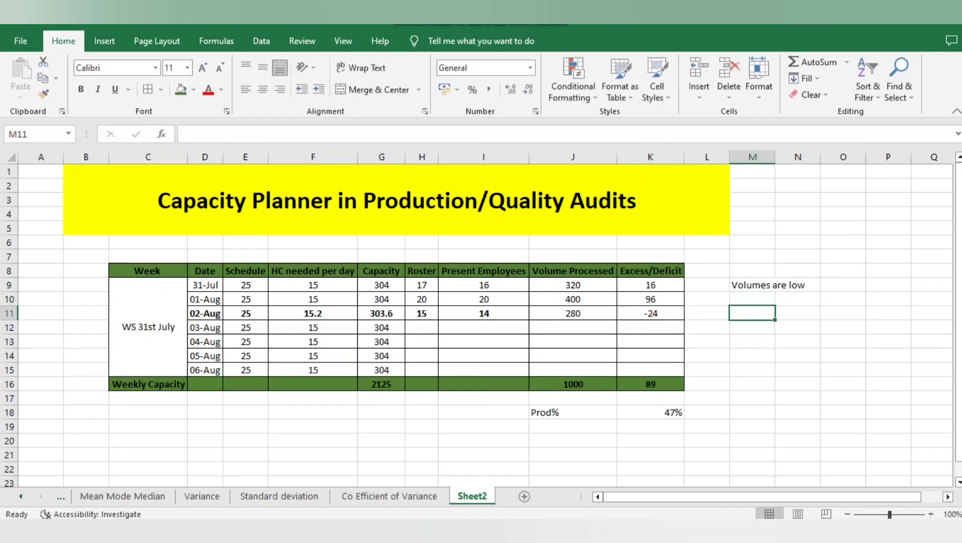
pyautogui.press('Up')
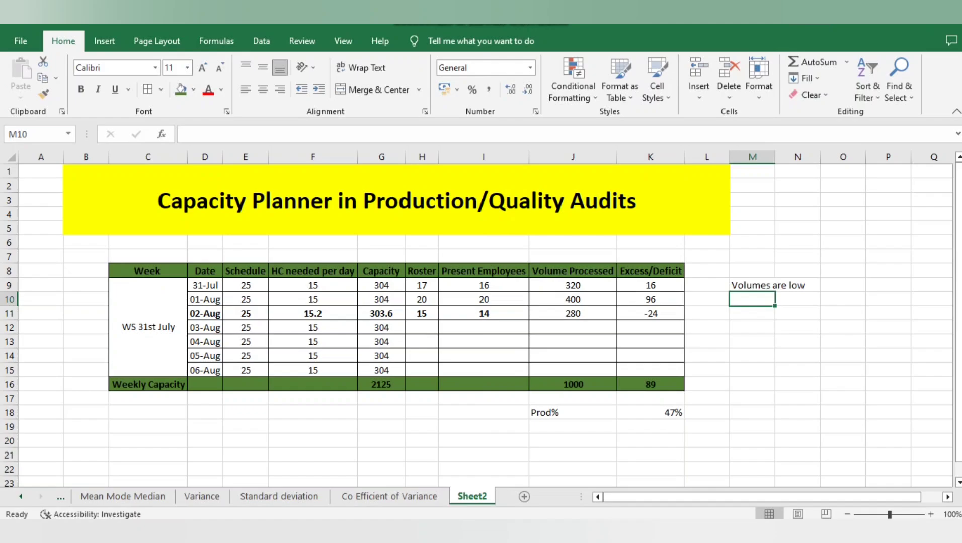
pyautogui.write('Last ')
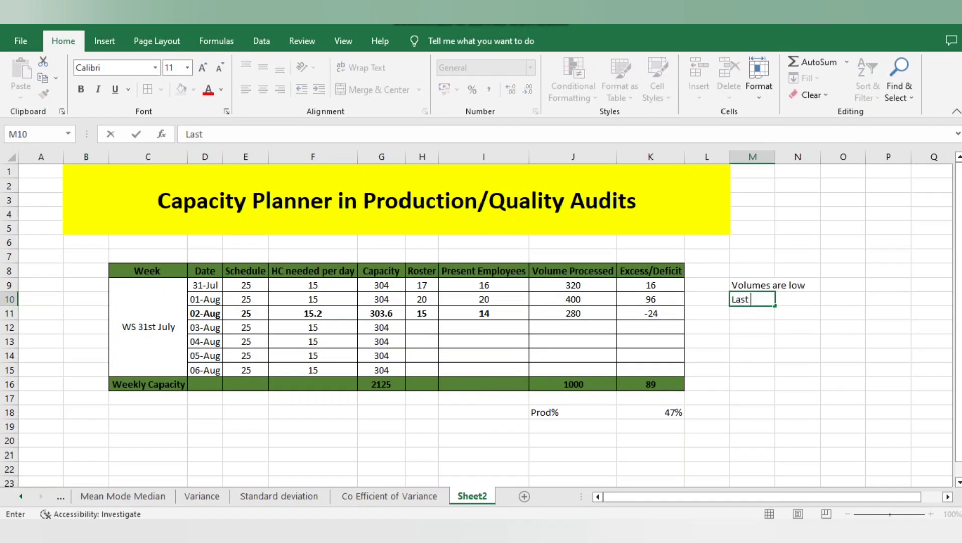
pyautogui.write('2 days')
pyautogui.press('Right')
pyautogui.press('Left')
pyautogui.press('Left')
pyautogui.press('Left')
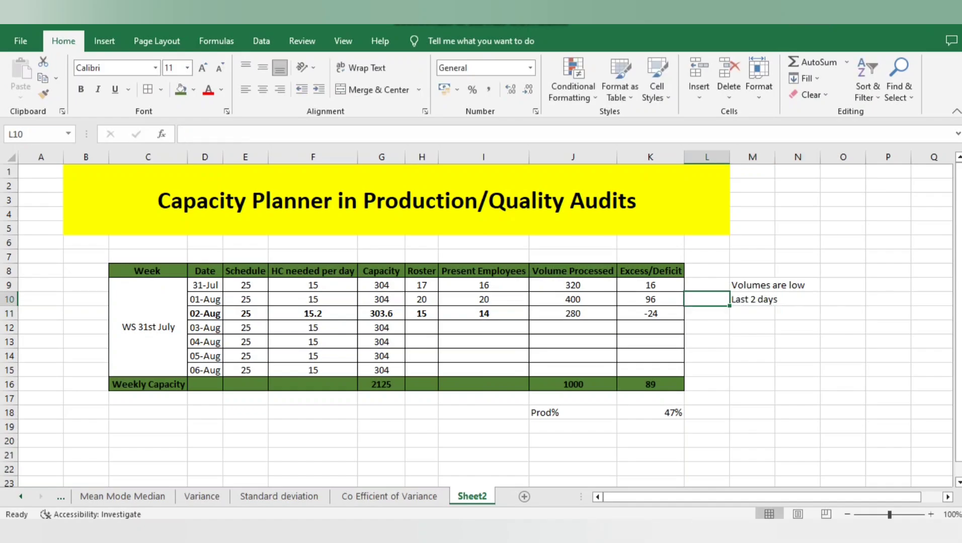
# Examine the weekly Excess/Deficit total and the daily Excess/Deficit entries above it
pyautogui.press('Down')
pyautogui.press('Down')
pyautogui.press('Down')
pyautogui.press('Down')
pyautogui.press('Down')
pyautogui.press('Down')
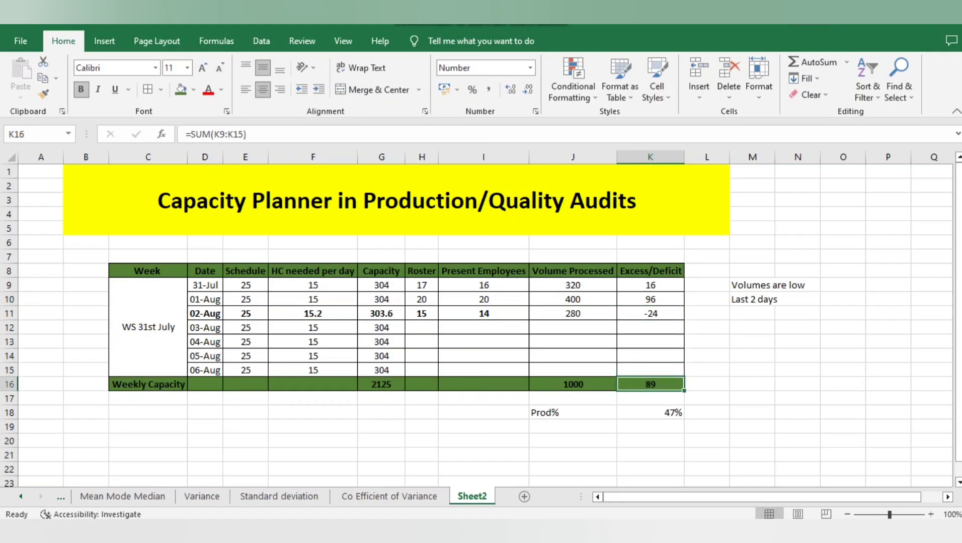
pyautogui.press('Up')
pyautogui.press('Up')
pyautogui.press('Up')
pyautogui.press('Up')
pyautogui.press('Up')
pyautogui.press('Up')
pyautogui.press('Up')
pyautogui.press('Down')
pyautogui.press('Down')
pyautogui.press('BackSpace')
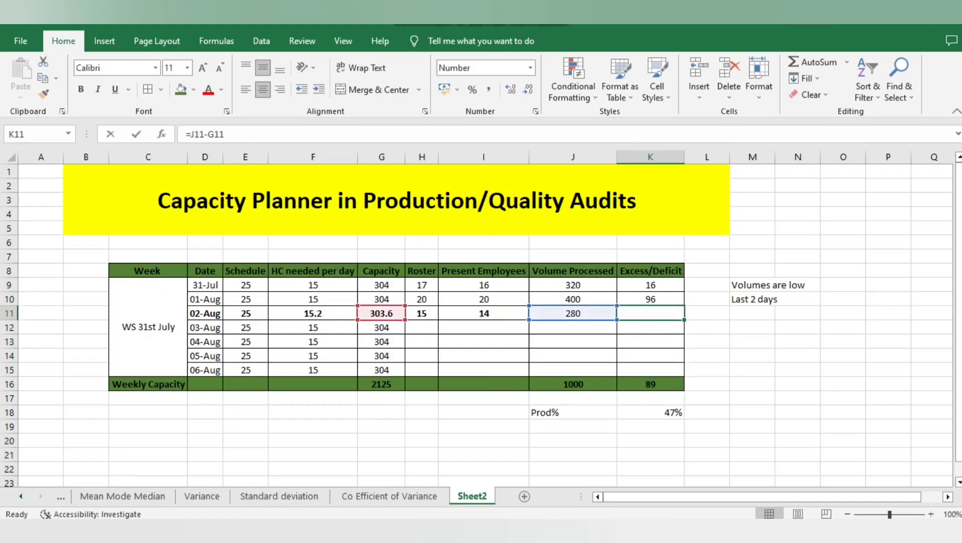
pyautogui.press('Right')
pyautogui.press('Left')
pyautogui.hotkey('ctrl', 'z')
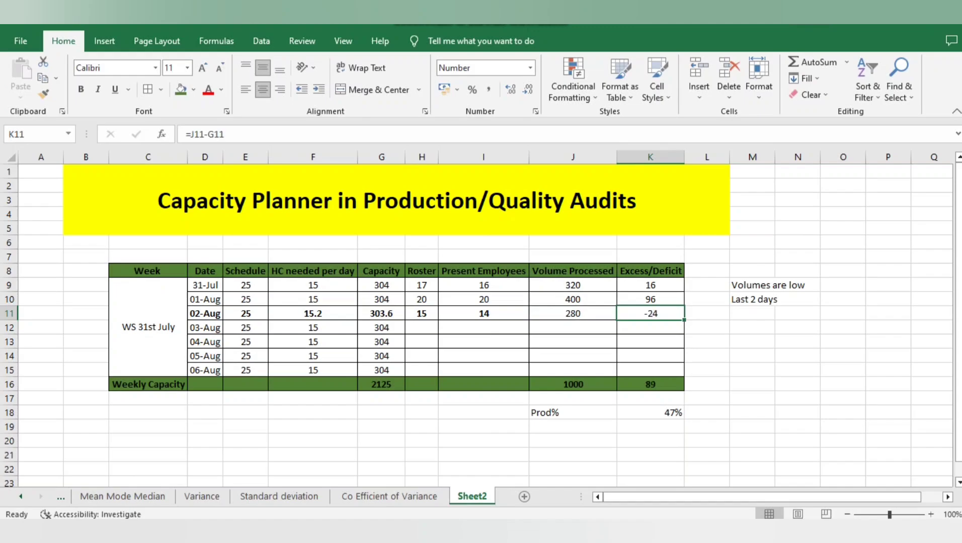
# Compare the 02-Aug Volume Processed, Excess/Deficit and Present Employees entries with the weekly Excess/Deficit total
pyautogui.press('Left')
pyautogui.press('Right')
pyautogui.press('Left')
pyautogui.press('Right')
pyautogui.hotkey('ctrl', 'Down')
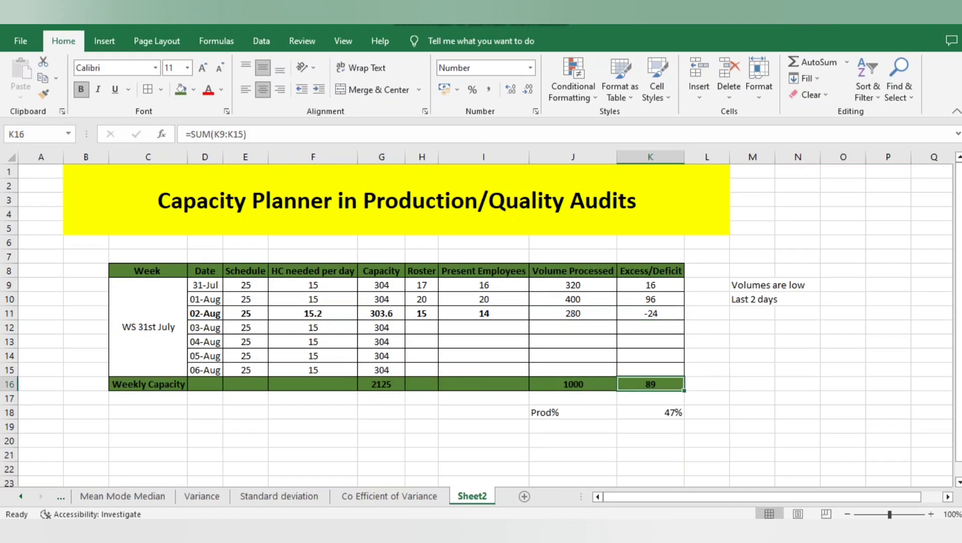
pyautogui.hotkey('ctrl', 'Up')
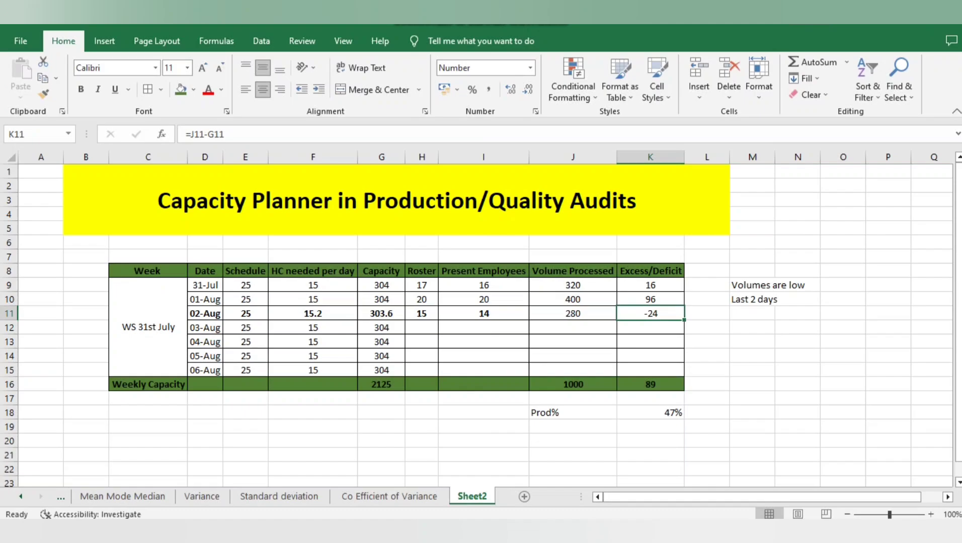
pyautogui.press('Right')
pyautogui.press('Right')
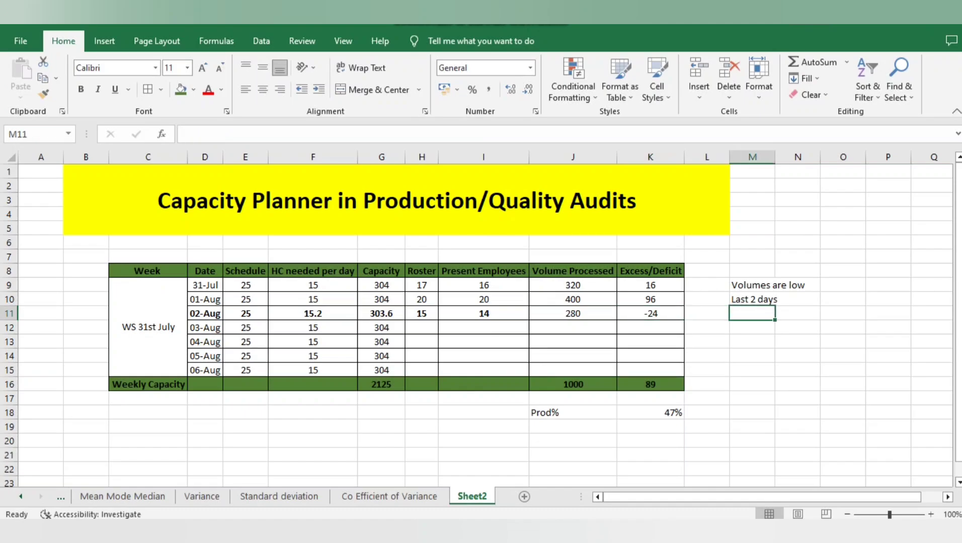
pyautogui.press('Left')
pyautogui.press('Left')
pyautogui.press('Left')
pyautogui.press('Left')
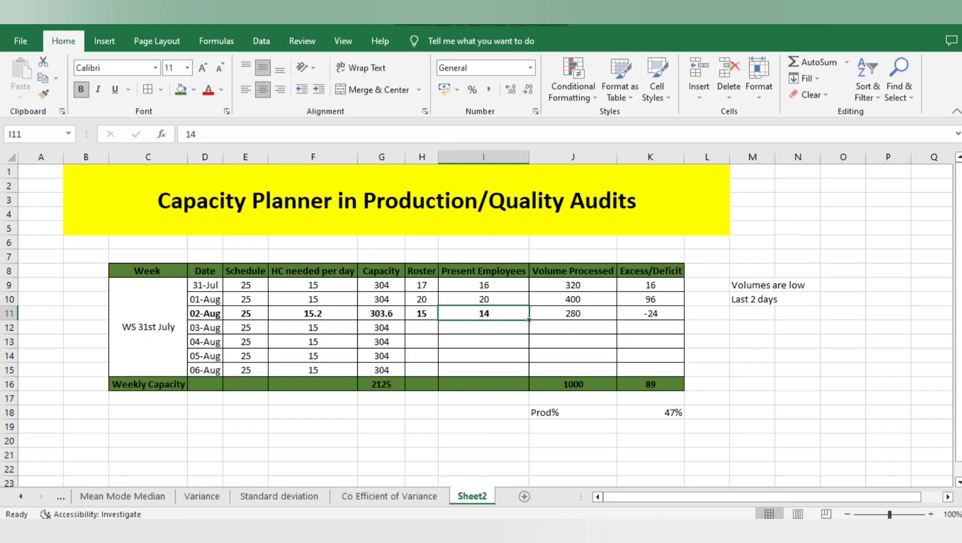
# Try a rate of 22 per employee by changing the 02-Aug Volume Processed formula to =I11*22, and check its Excess/Deficit
pyautogui.press('Right')
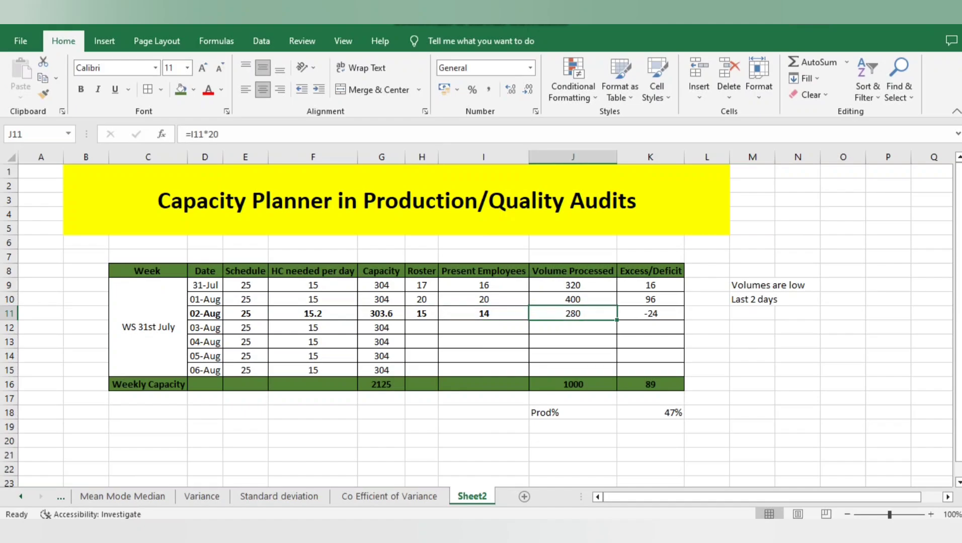
pyautogui.press('F2')
pyautogui.press('BackSpace')
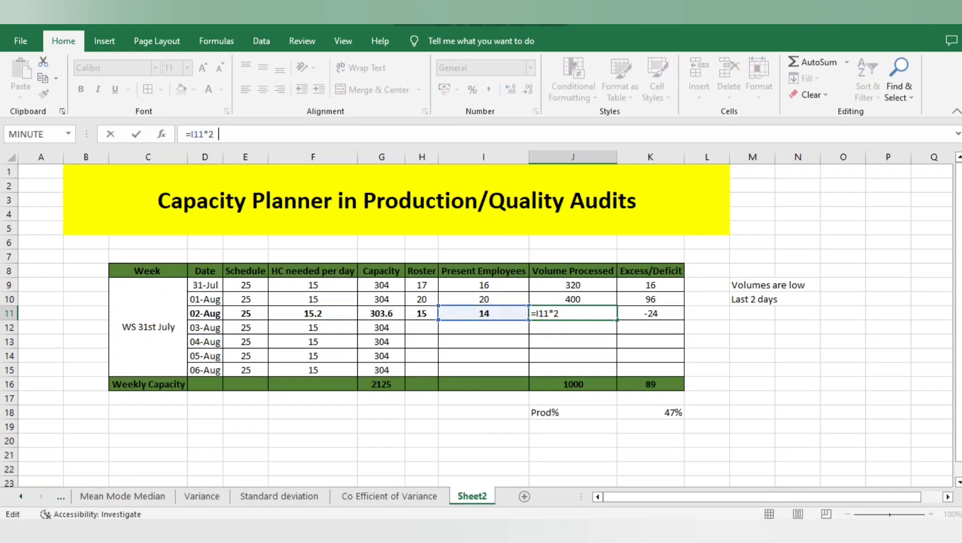
pyautogui.write('2')
pyautogui.press('Return')
pyautogui.press('Up')
pyautogui.press('Right')
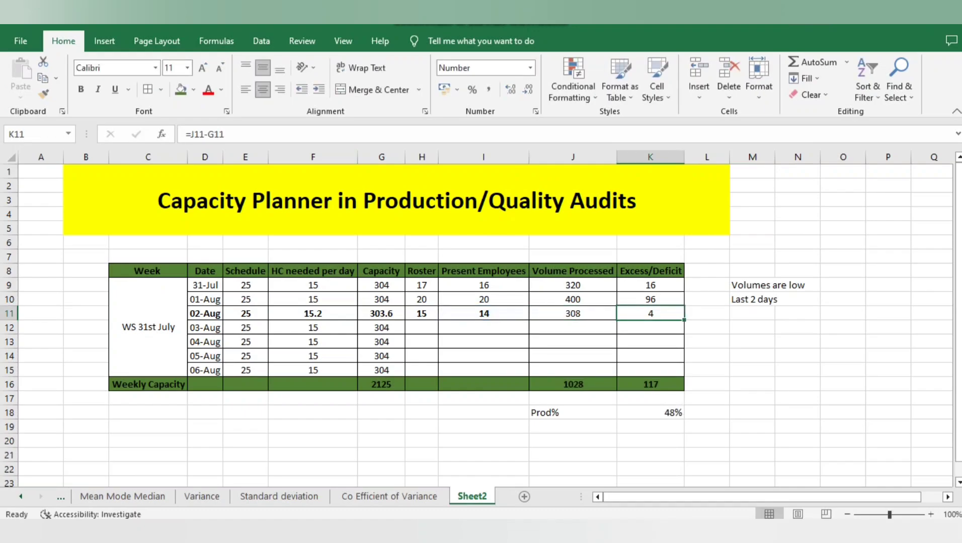
pyautogui.press('Left')
pyautogui.press('Left')
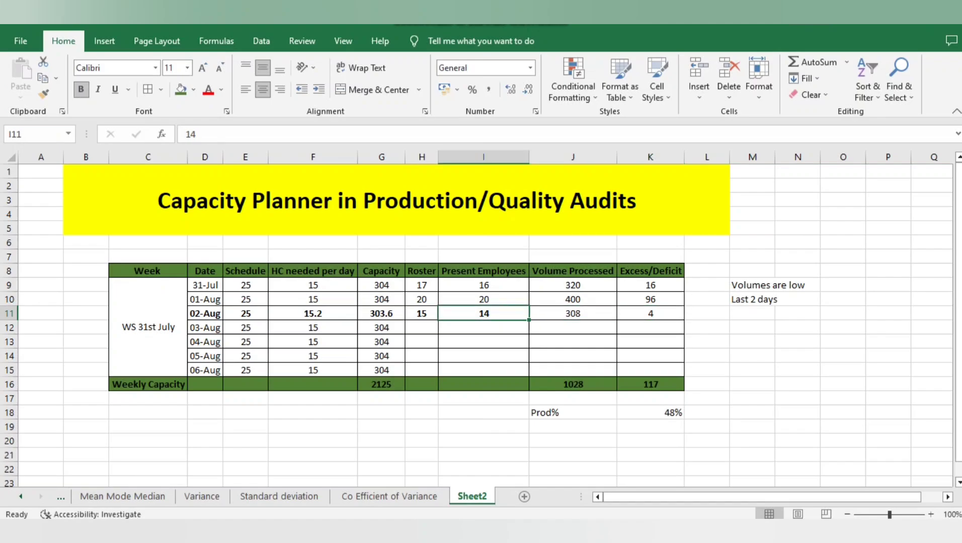
# Undo the last change to the 02-Aug Volume Processed formula
pyautogui.hotkey('ctrl', 'z')
pyautogui.press('Right')
pyautogui.press('Left')
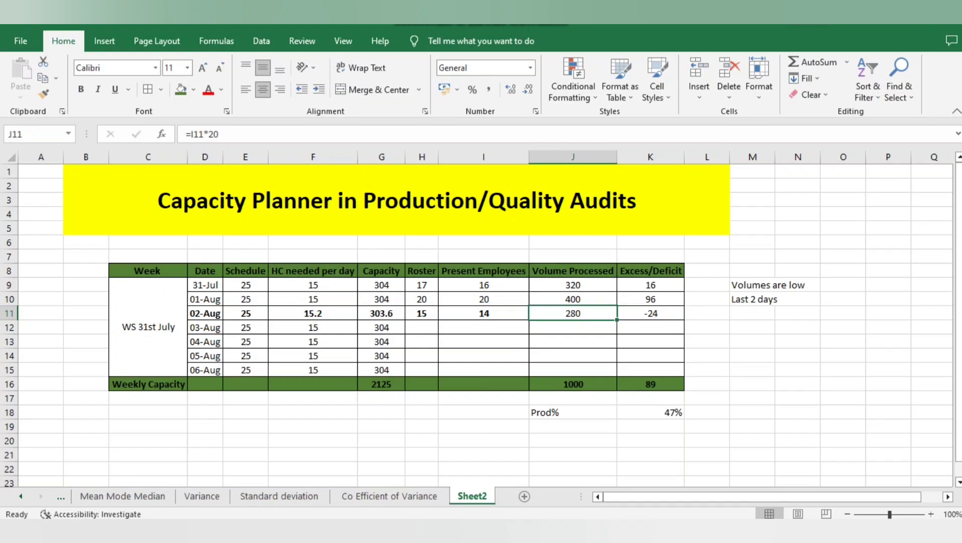
# Check the 03-Aug HC needed per day formula and enter a Roster of 18 for 03-Aug
pyautogui.press('Left')
pyautogui.press('Left')
pyautogui.press('Left')
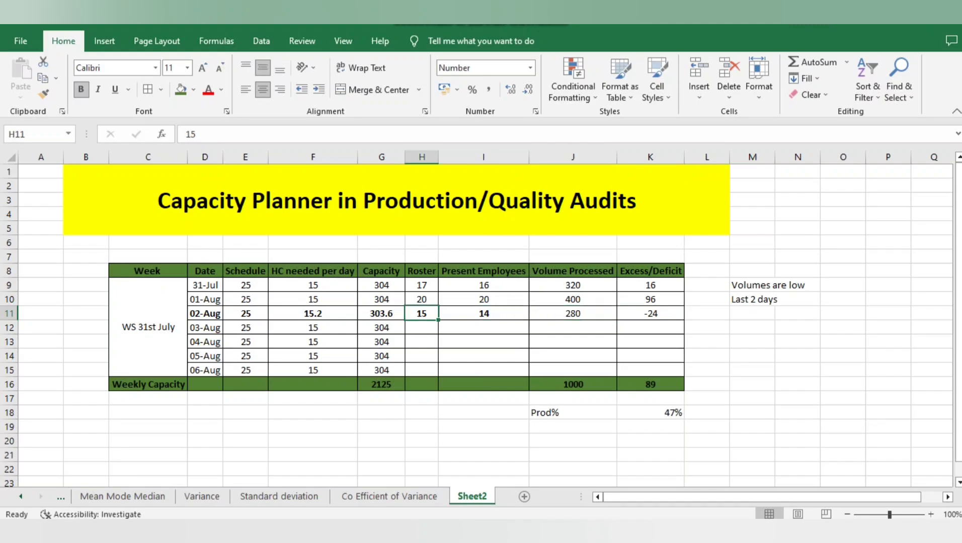
pyautogui.press('Down')
pyautogui.press('Left')
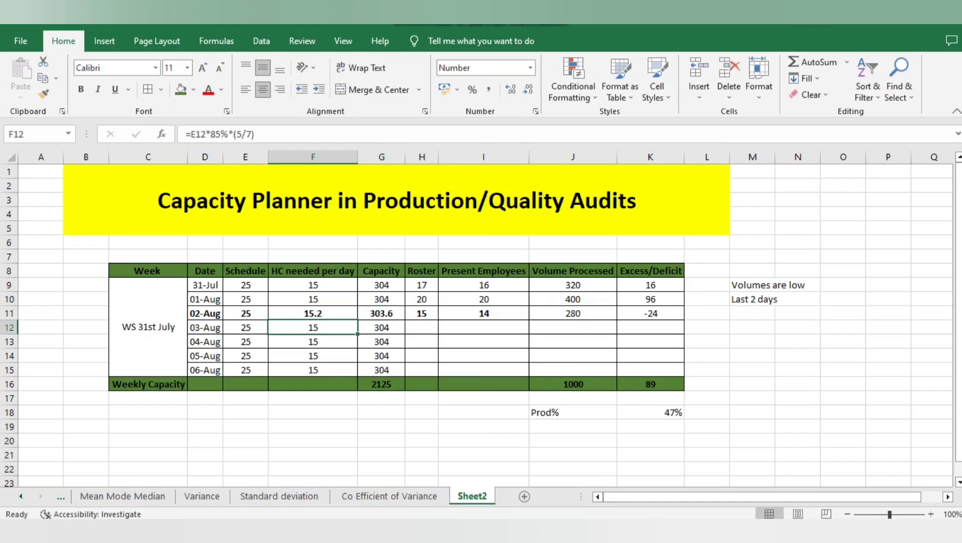
pyautogui.press('Right')
pyautogui.press('Right')
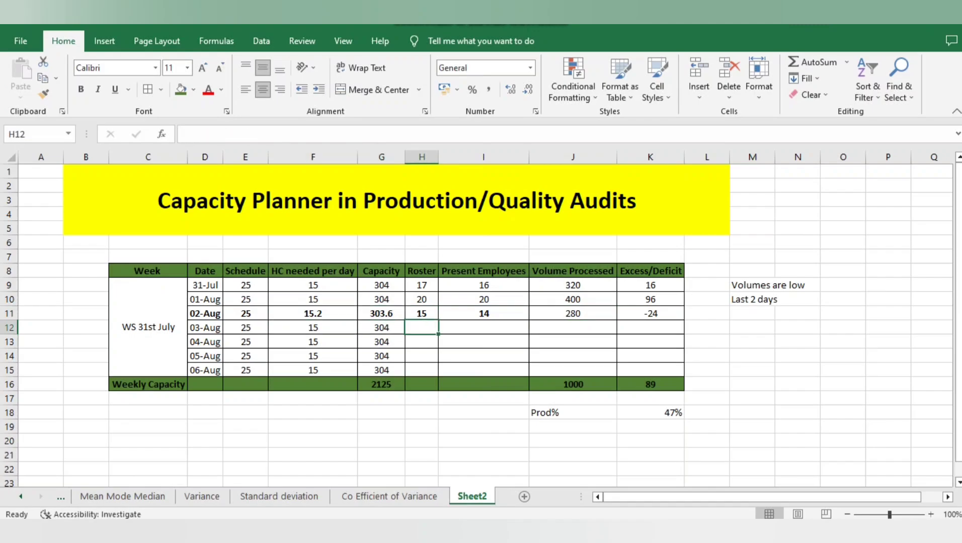
pyautogui.write('18')
pyautogui.press('Return')
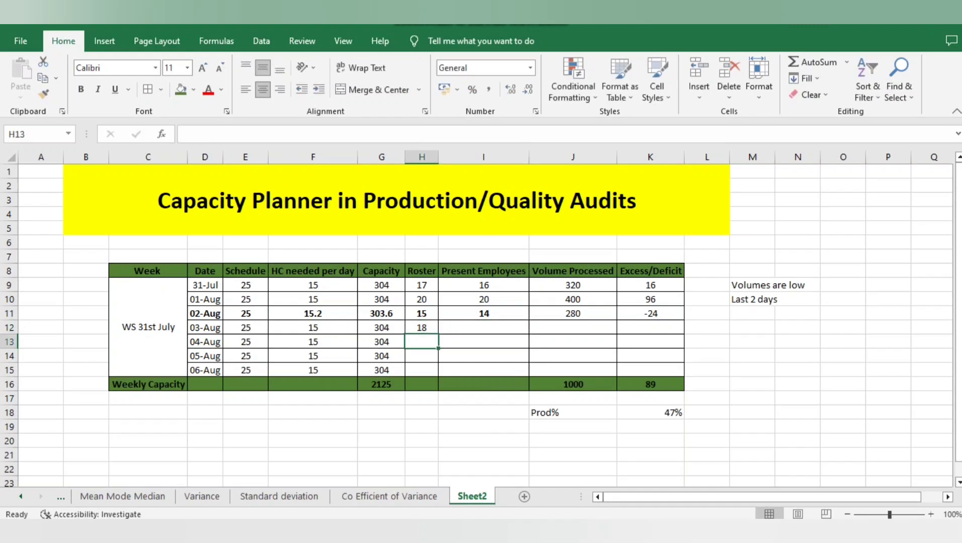
# Enter Roster values of 17 for 04-Aug, 20 for 05-Aug and 16 for 06-Aug
pyautogui.write('17')
pyautogui.press('Tab')
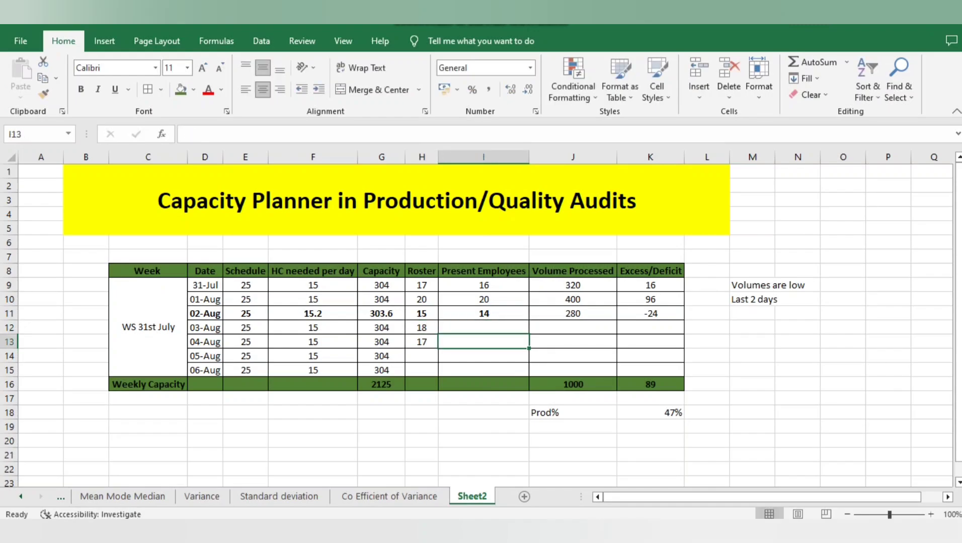
pyautogui.press('Return')
pyautogui.write('20')
pyautogui.press('Return')
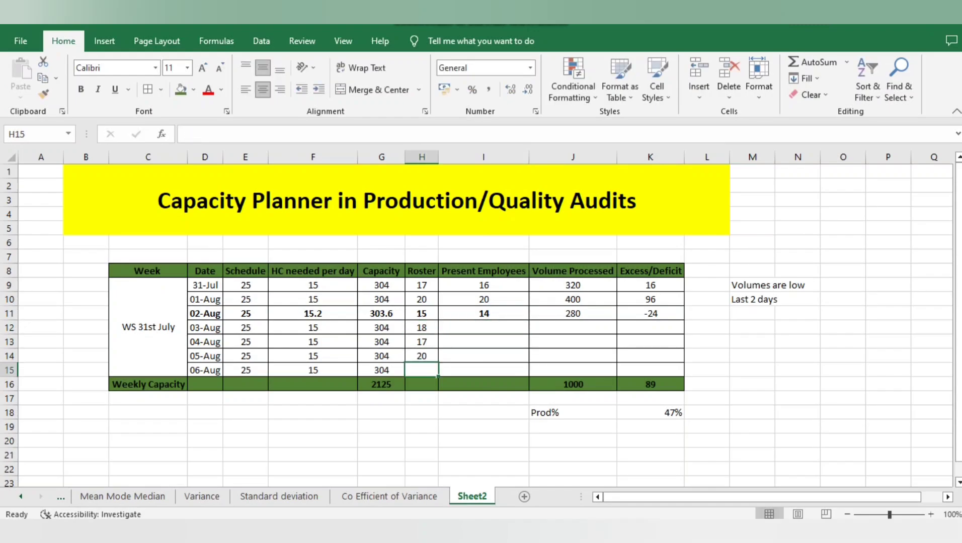
pyautogui.write('21')
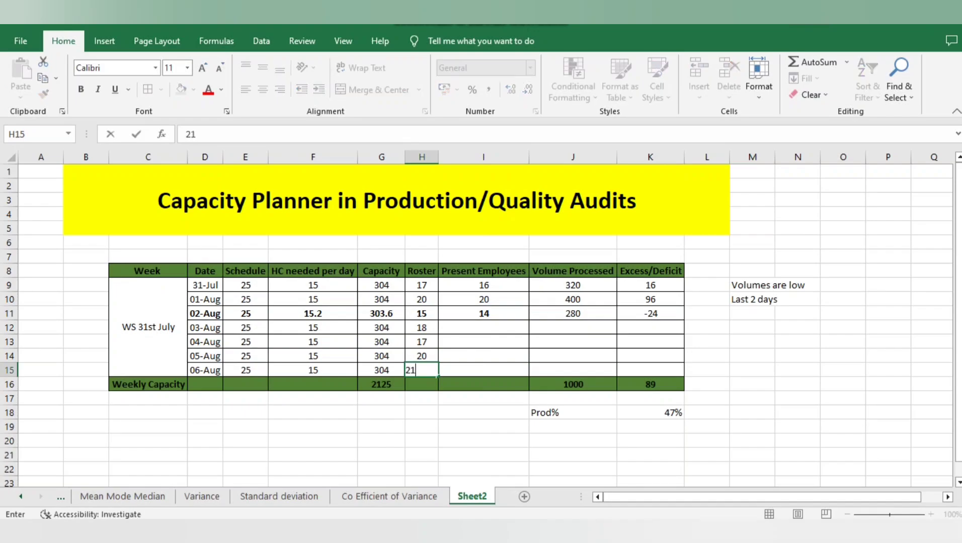
pyautogui.press('Tab')
pyautogui.press('Left')
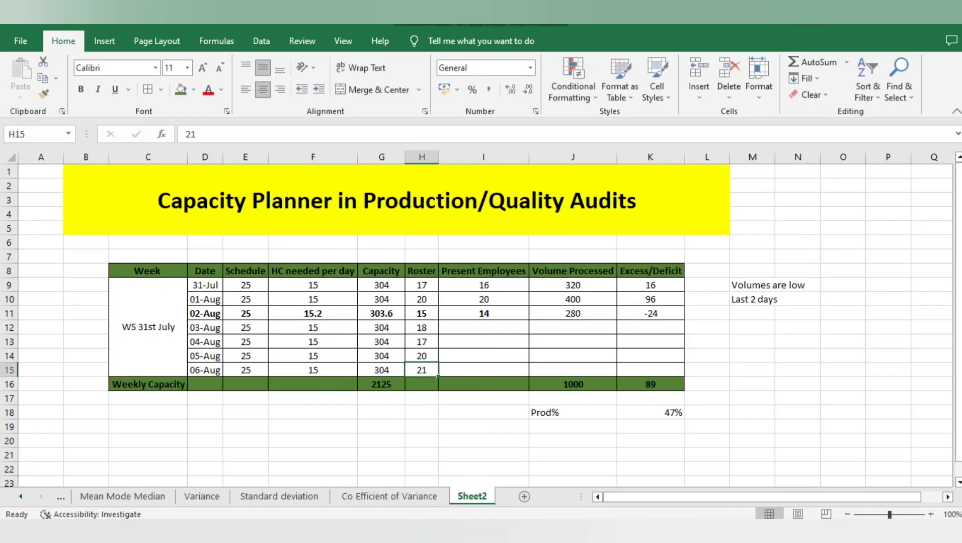
pyautogui.write('16')
pyautogui.press('Right')
pyautogui.press('Left')
pyautogui.press('Right')
# Copy the 02-Aug Present Employees, Volume Processed and Excess/Deficit cells down to the 03-Aug through 06-Aug rows
pyautogui.hotkey('ctrl', 'Up')
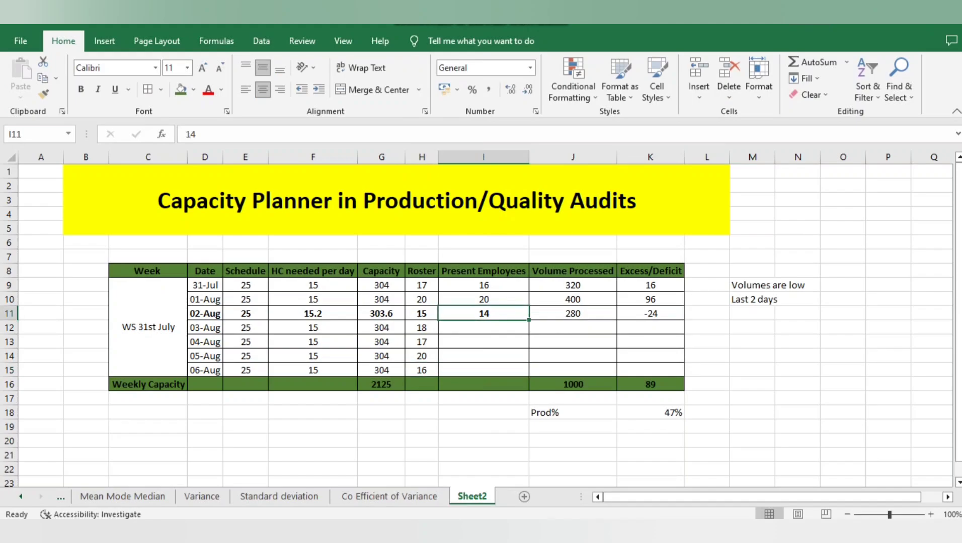
pyautogui.hotkey('shift', 'Right')
pyautogui.hotkey('shift', 'Right')
pyautogui.hotkey('ctrl', 'c')
pyautogui.hotkey('shift', 'Down')
pyautogui.hotkey('shift', 'Down')
pyautogui.hotkey('shift', 'Down')
pyautogui.hotkey('shift', 'Down')
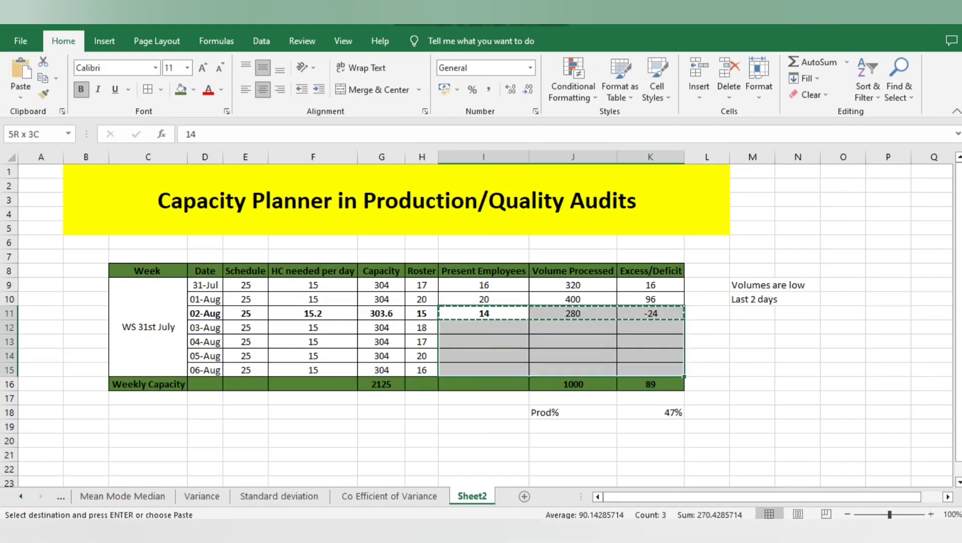
pyautogui.hotkey('ctrl', 'v')
# Copy the Roster values for 03-Aug through 06-Aug into the Present Employees column for the same days
pyautogui.press('Left')
pyautogui.press('Down')
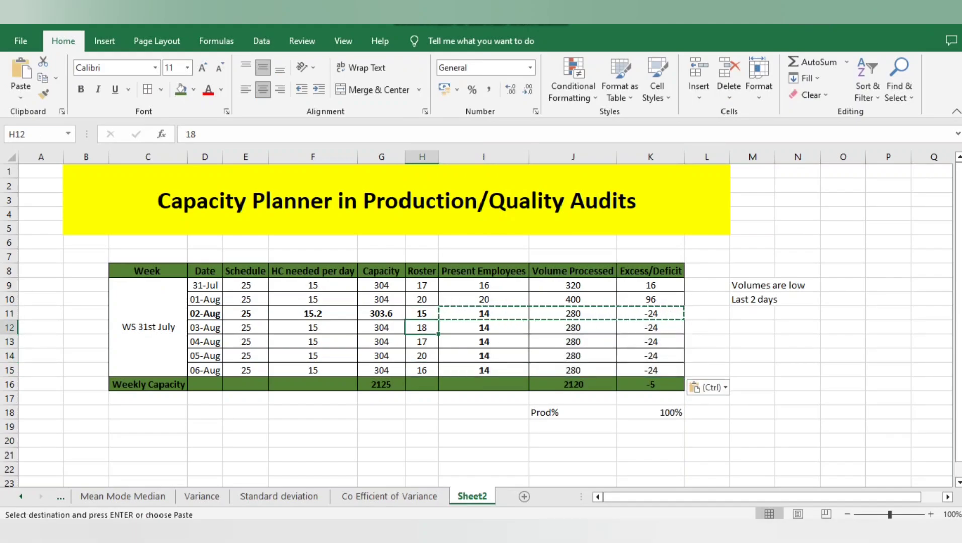
pyautogui.hotkey('shift', 'Down')
pyautogui.hotkey('shift', 'Down')
pyautogui.hotkey('shift', 'Down')
pyautogui.hotkey('ctrl', 'c')
pyautogui.press('Right')
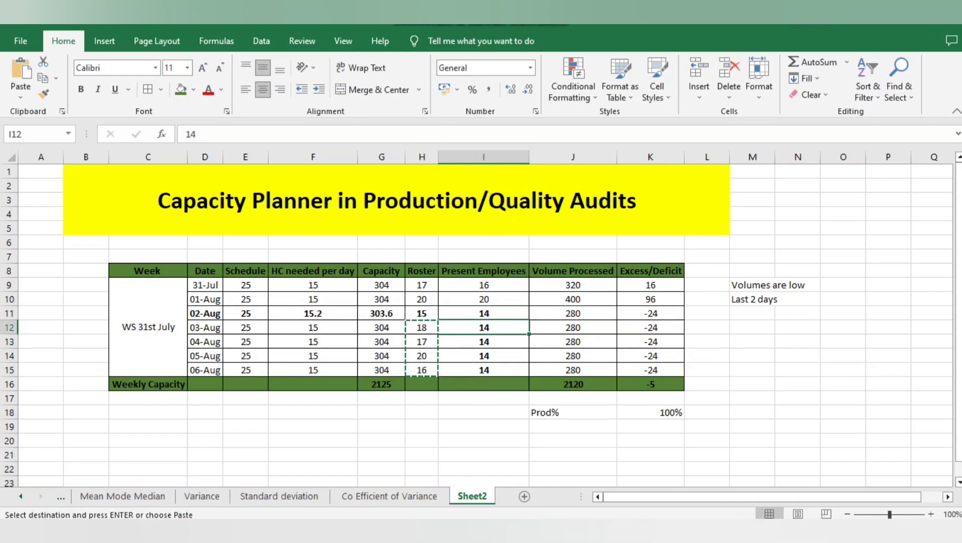
pyautogui.hotkey('ctrl', 'v')
pyautogui.press('Left')
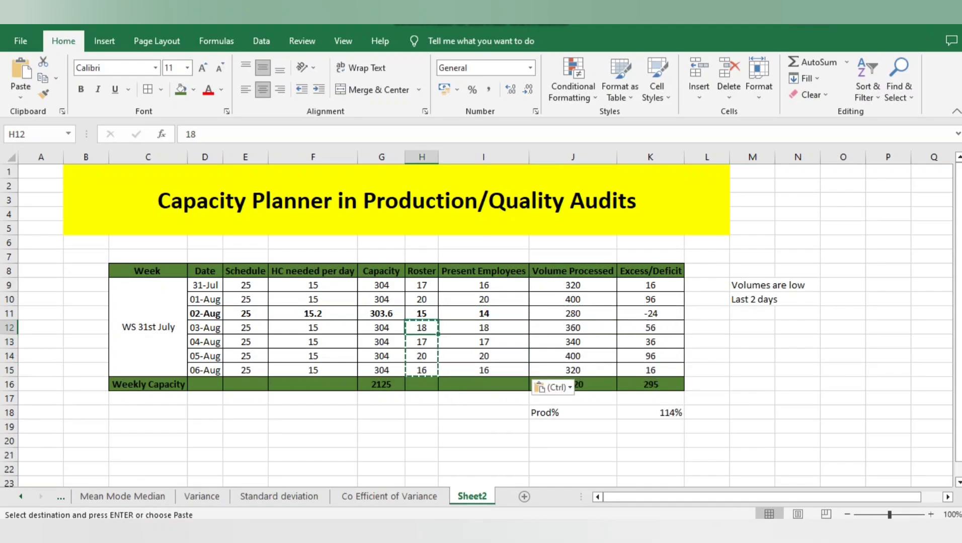
# Set the 04-Aug Present Employees to 16
pyautogui.press('Right')
pyautogui.press('Right')
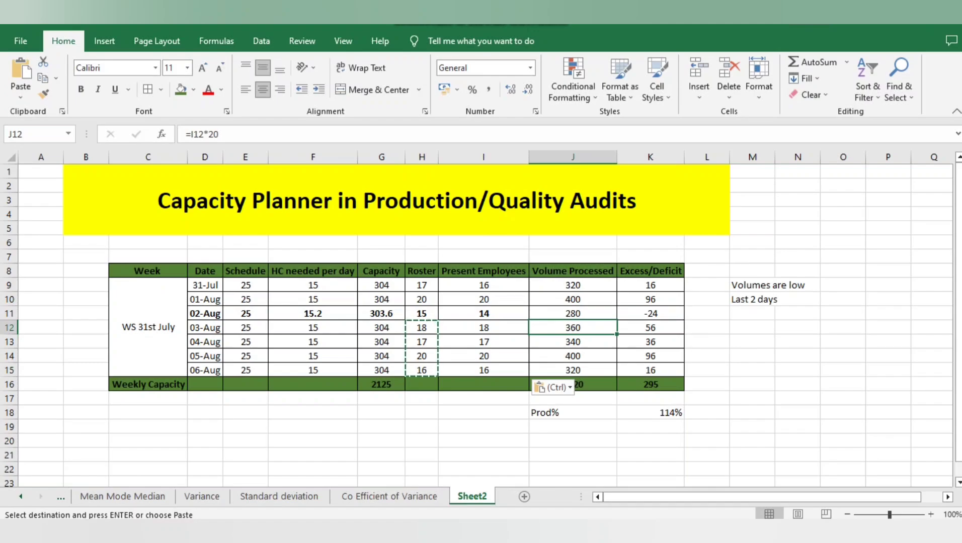
pyautogui.press('ctrl')
pyautogui.press('Left')
pyautogui.press('Up')
pyautogui.press('Escape')
pyautogui.press('Left')
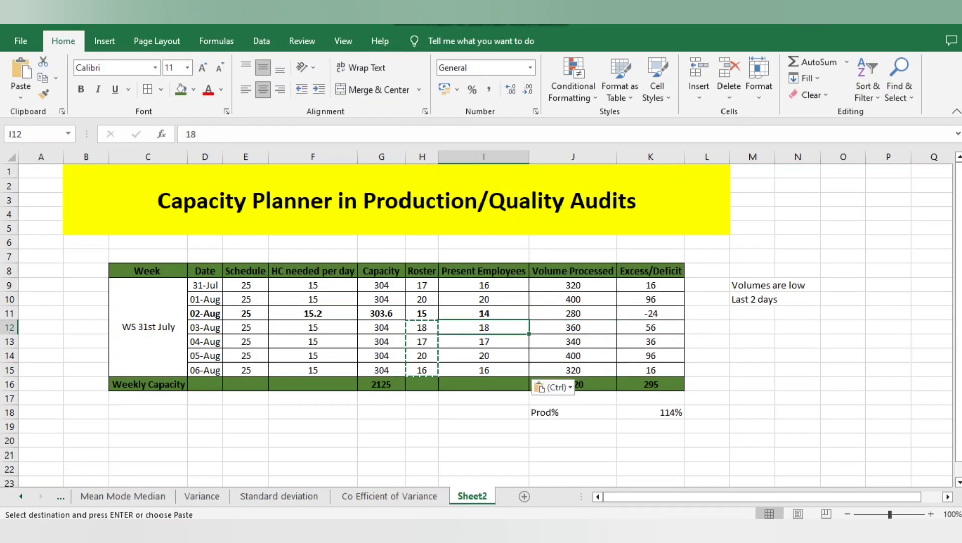
pyautogui.press('Down')
pyautogui.write('16')
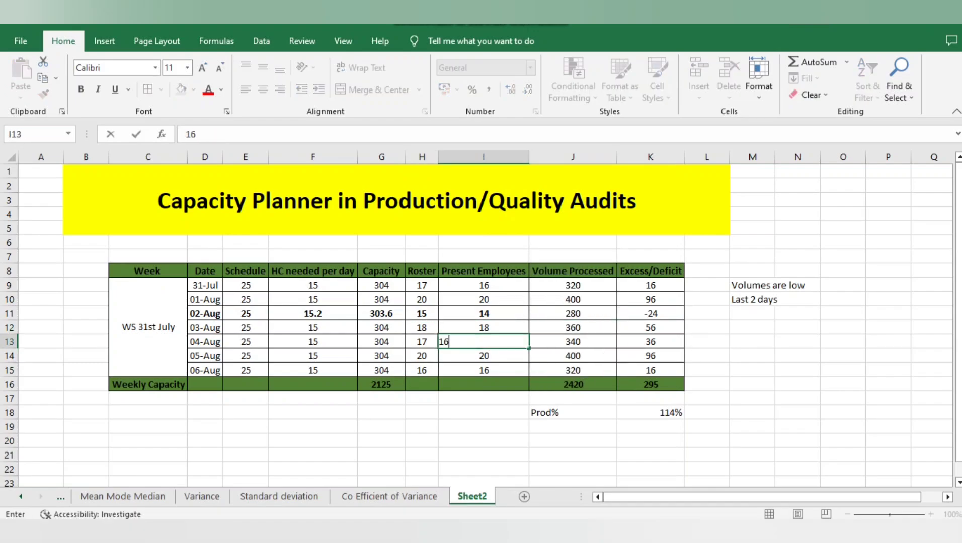
pyautogui.press('Right')
pyautogui.press('Left')
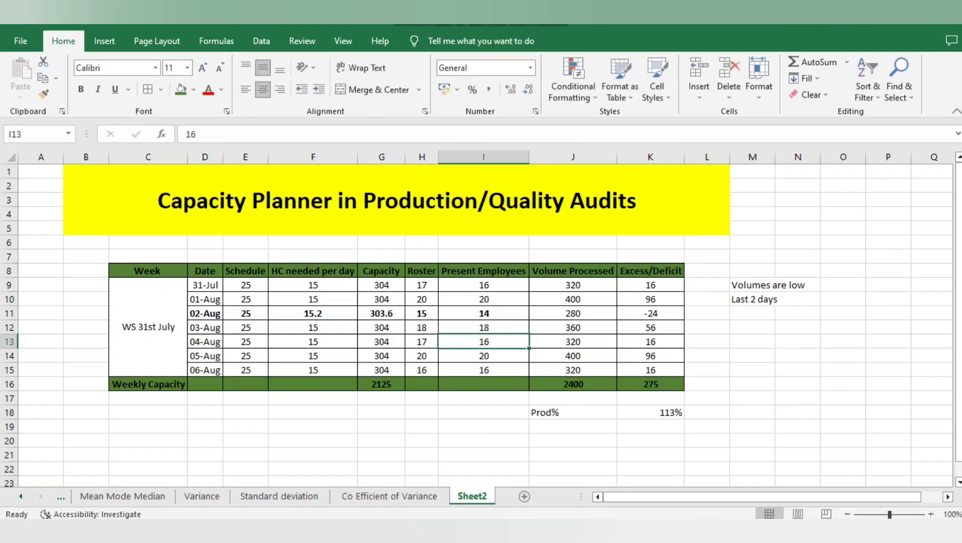
# Check the weekly totals for Volume Processed and Excess/Deficit
pyautogui.press('Right')
pyautogui.press('Right')
pyautogui.press('Down')
pyautogui.press('Down')
pyautogui.press('Down')
pyautogui.press('Left')
pyautogui.press('Right')
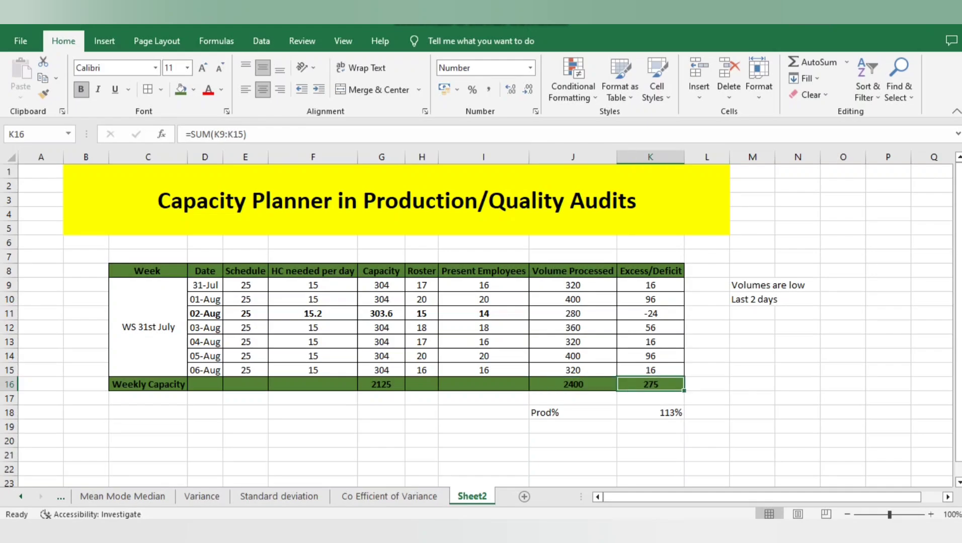
# Make the 02-Aug Excess/Deficit value bold
pyautogui.press('Up')
pyautogui.press('Up')
pyautogui.press('Up')
pyautogui.press('Up')
pyautogui.press('Up')
pyautogui.press('Up')
pyautogui.press('Up')
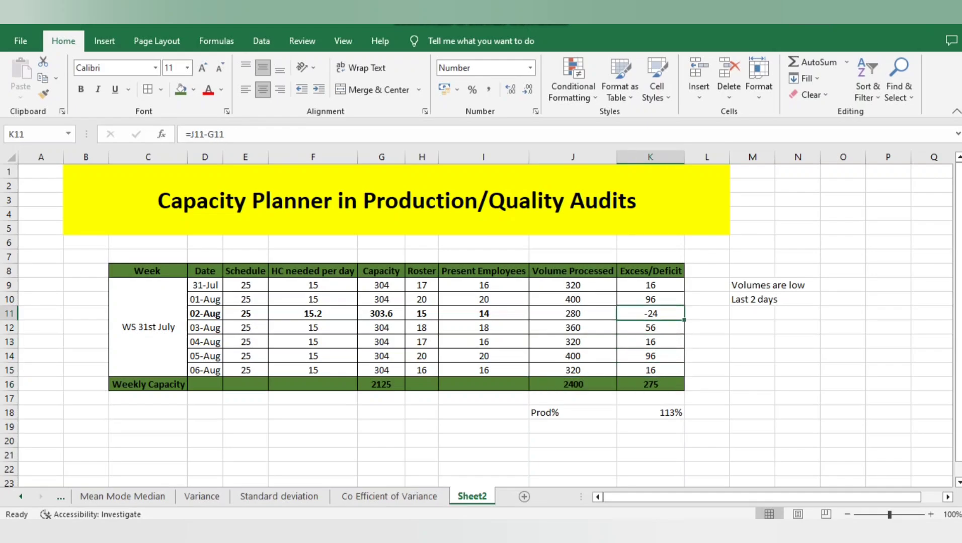
pyautogui.hotkey('shift', 'Down')
pyautogui.hotkey('shift', 'Down')
pyautogui.press('Down')
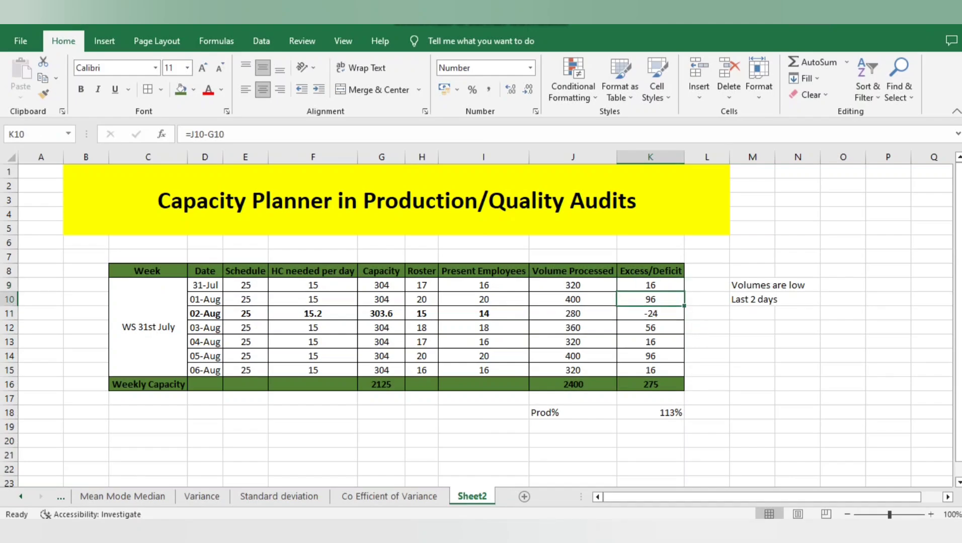
pyautogui.press('Down')
pyautogui.press('Down')
# Compare the weekly Excess/Deficit and Volume Processed totals with the Prod% formula
pyautogui.press('Down')
pyautogui.press('Down')
pyautogui.press('Down')
pyautogui.press('Down')
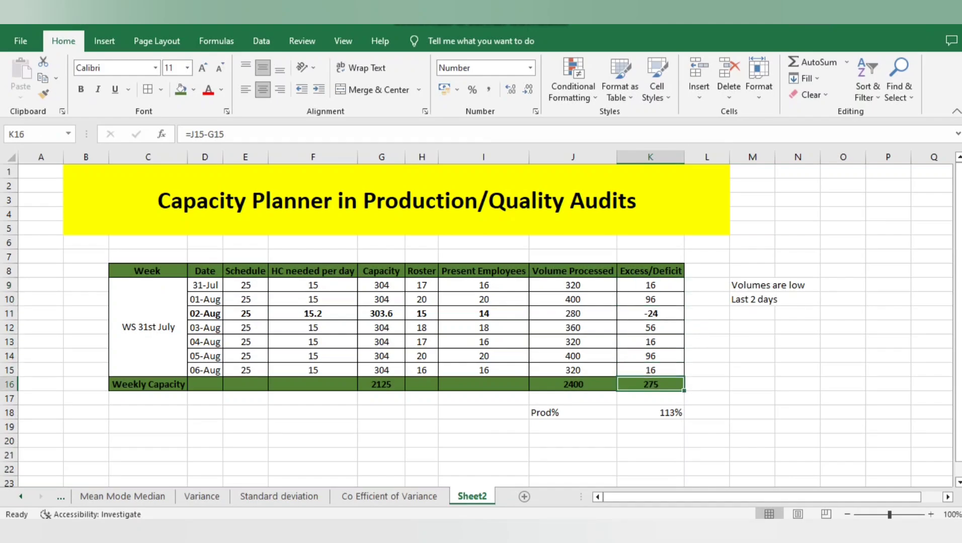
pyautogui.press('Left')
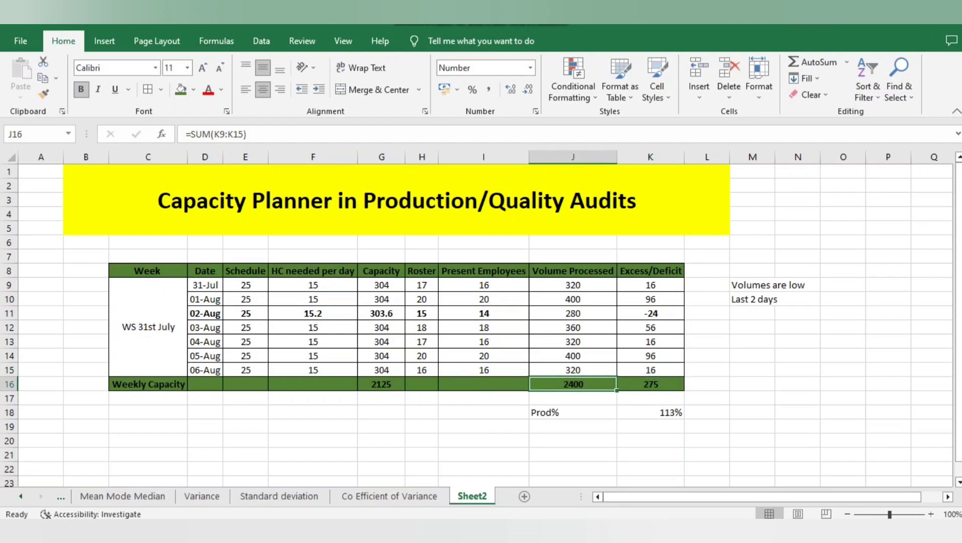
pyautogui.press('Down')
pyautogui.press('Down')
pyautogui.press('Right')
pyautogui.press('Right')
pyautogui.press('Left')
pyautogui.press('Left')
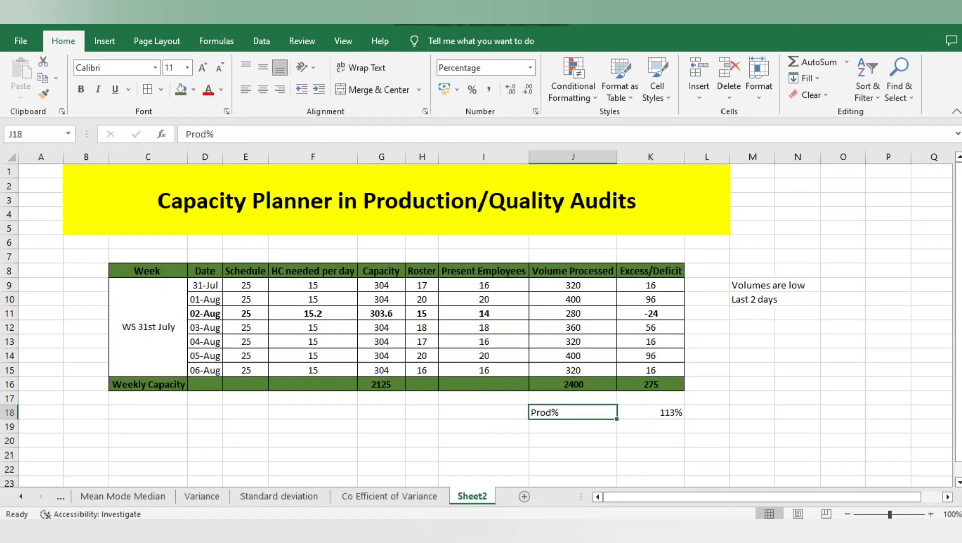
pyautogui.press('Up')
pyautogui.press('Up')
pyautogui.press('Left')
pyautogui.press('Right')
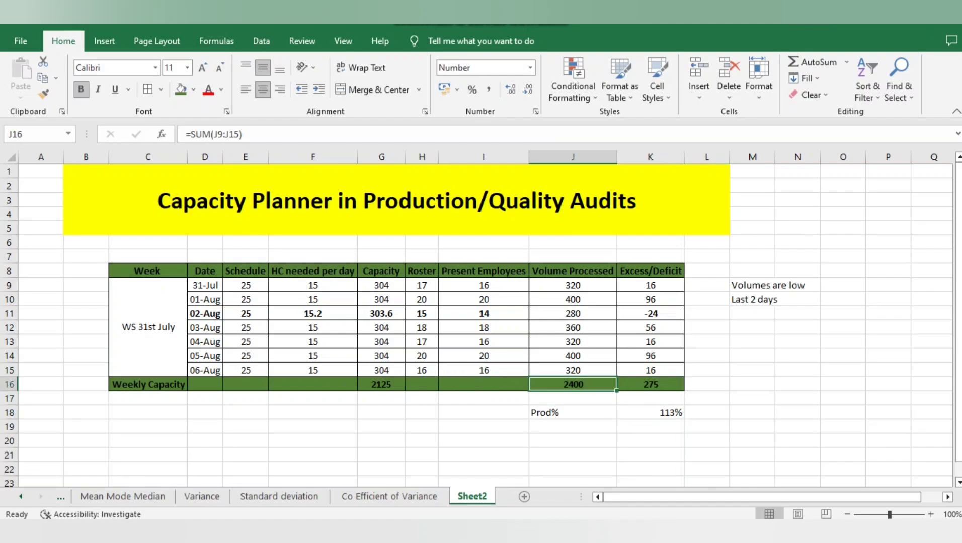
pyautogui.press('Down')
pyautogui.press('Down')
pyautogui.press('Right')
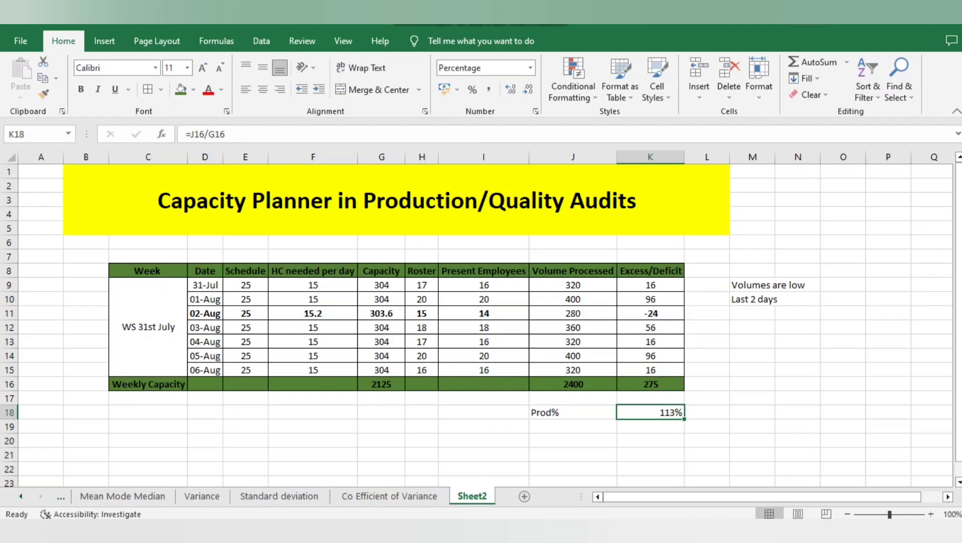
# Compare the daily HC needed per day values with the Roster values for the whole week
pyautogui.click(313, 285)
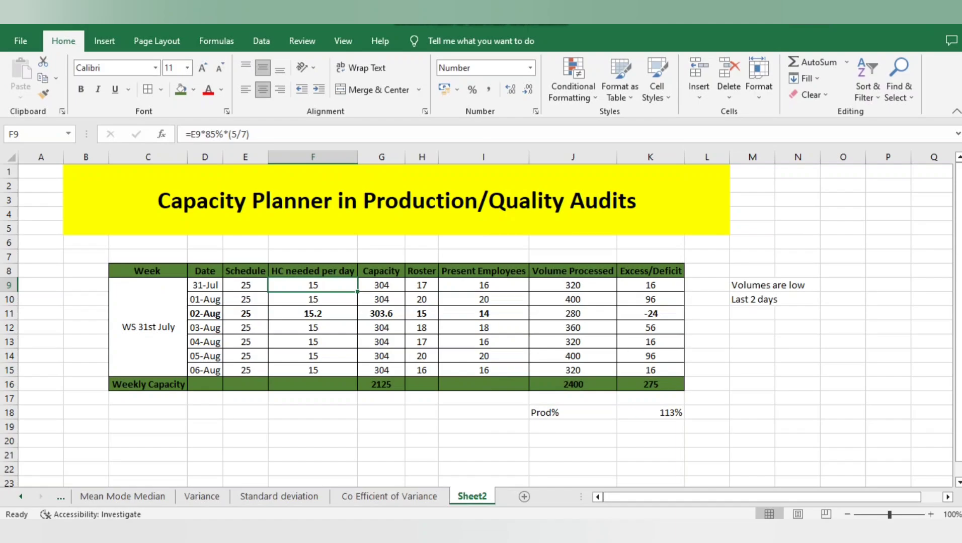
pyautogui.hotkey('ctrl', 'shift', 'Down')
pyautogui.hotkey('shift', 'Up')
pyautogui.hotkey('shift', 'Down')
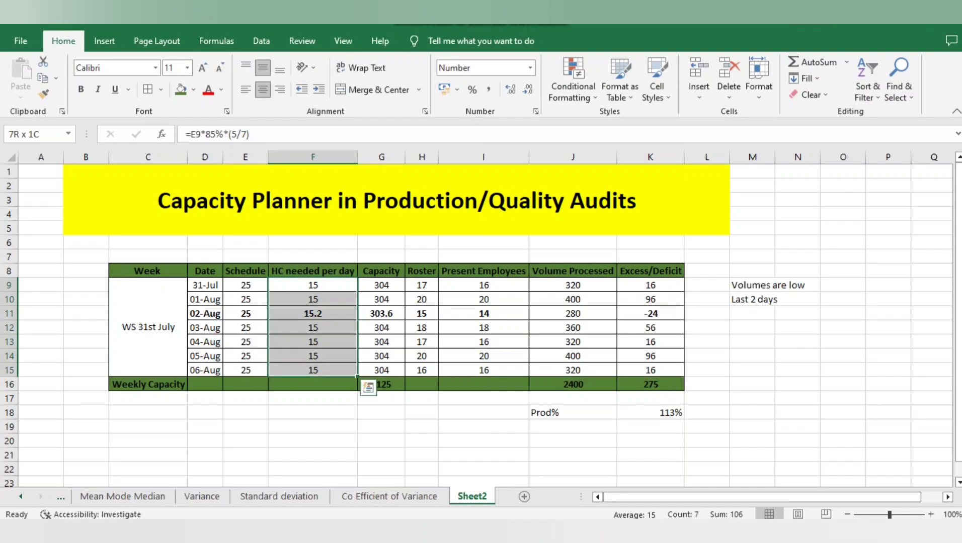
pyautogui.press('Right')
pyautogui.press('Right')
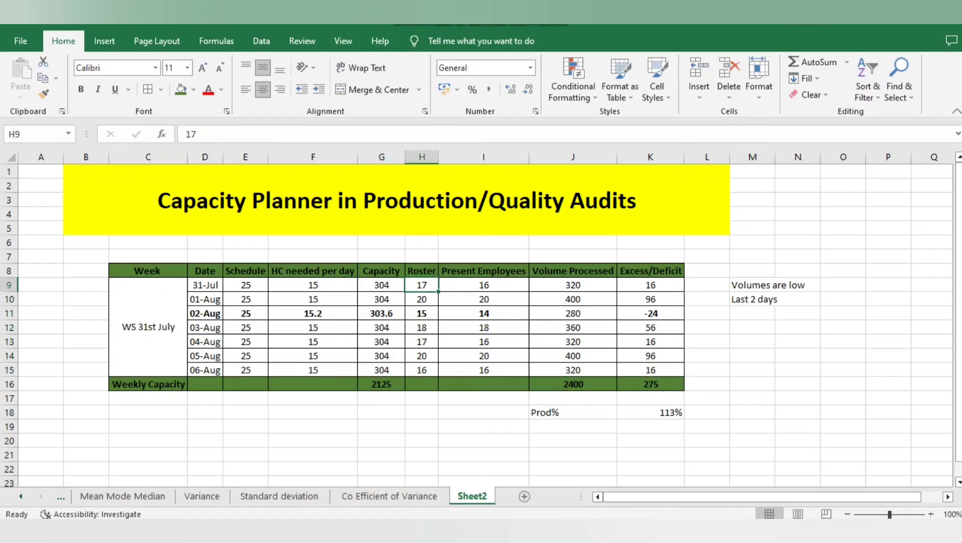
pyautogui.press('Left')
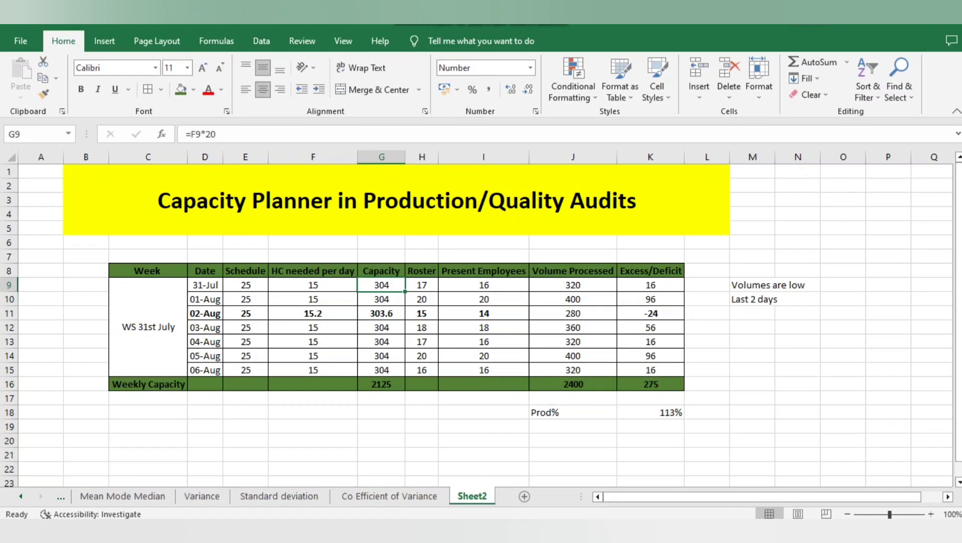
pyautogui.press('Right')
pyautogui.hotkey('ctrl', 'shift', 'Down')
pyautogui.hotkey('shift', 'Down')
pyautogui.hotkey('shift', 'Up')
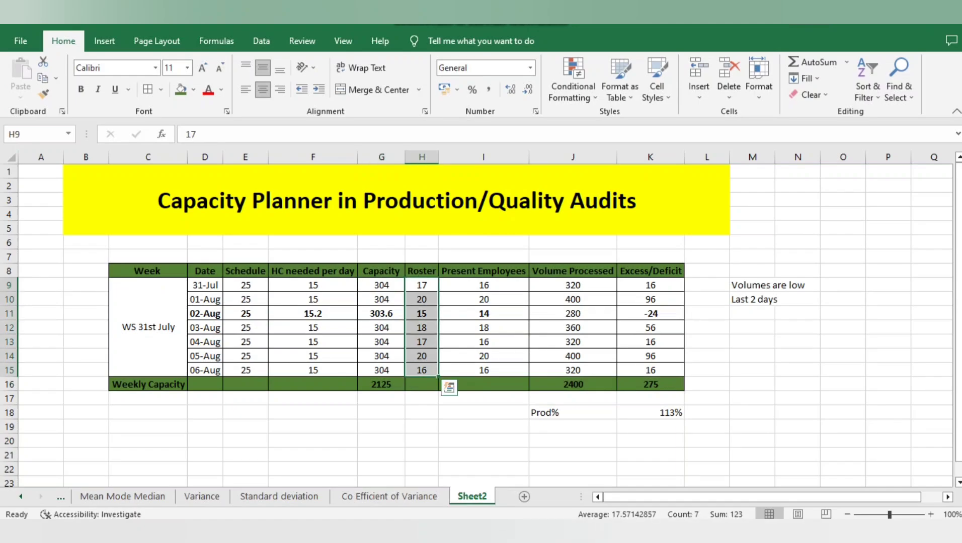
pyautogui.press('Left')
pyautogui.press('Left')
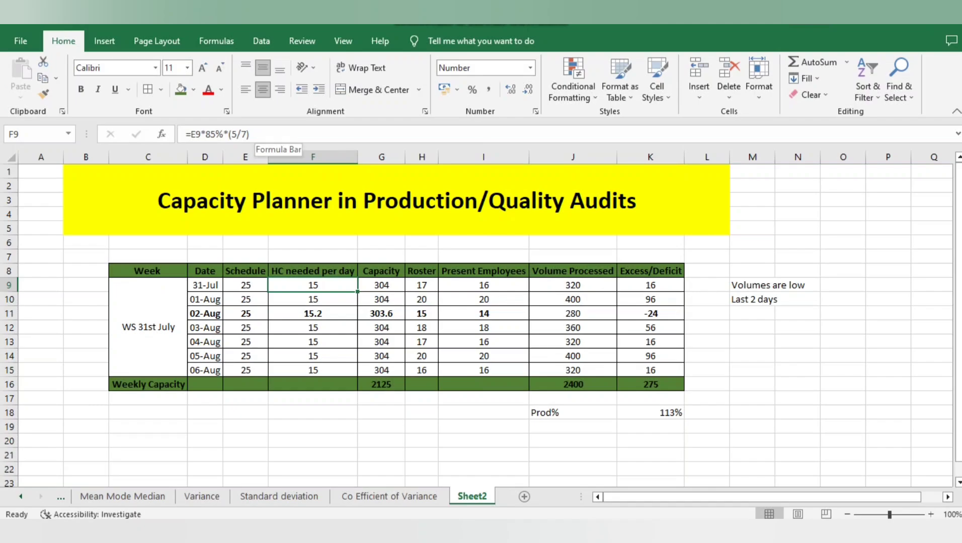
# Examine the (5/7) working-days factor in the 31-Jul HC needed per day formula
pyautogui.click(251, 134)
pyautogui.press('Left')
pyautogui.press('Left')
pyautogui.press('Left')
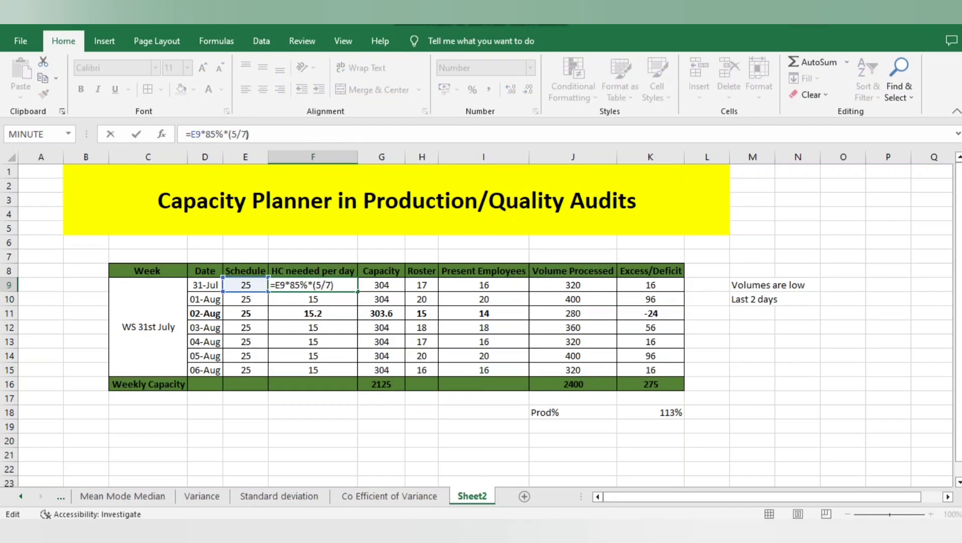
pyautogui.hotkey('shift', 'Right')
pyautogui.hotkey('shift', 'Right')
pyautogui.hotkey('shift', 'Right')
pyautogui.hotkey('shift', 'Right')
pyautogui.hotkey('shift', 'Left')
pyautogui.press('Left')
pyautogui.hotkey('shift', 'Right')
pyautogui.hotkey('ctrl', 'Return')
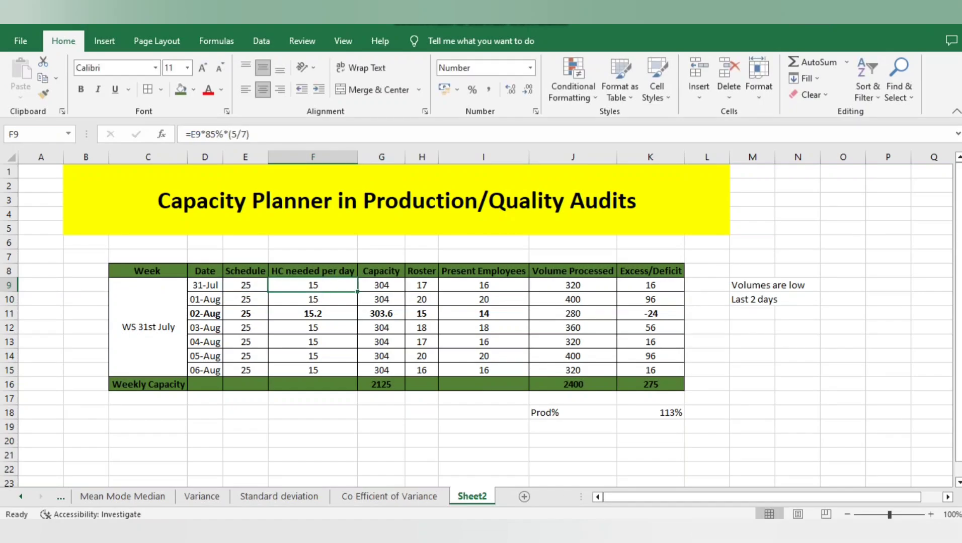
# Try a 75% factor by changing the 31-Jul HC needed per day formula to =E9*75%*(5/7)
pyautogui.click(206, 134)
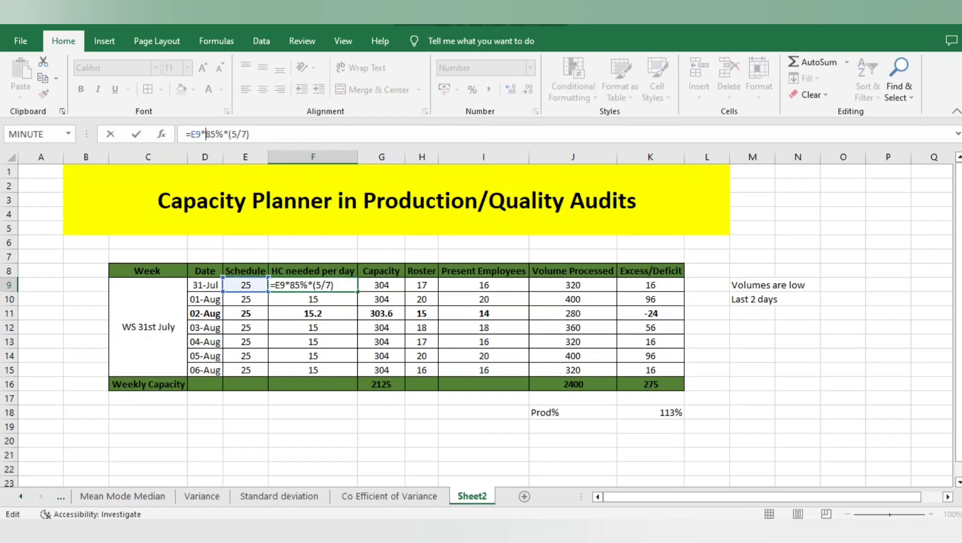
pyautogui.press('Right')
pyautogui.press('BackSpace')
pyautogui.write('7')
pyautogui.press('Return')
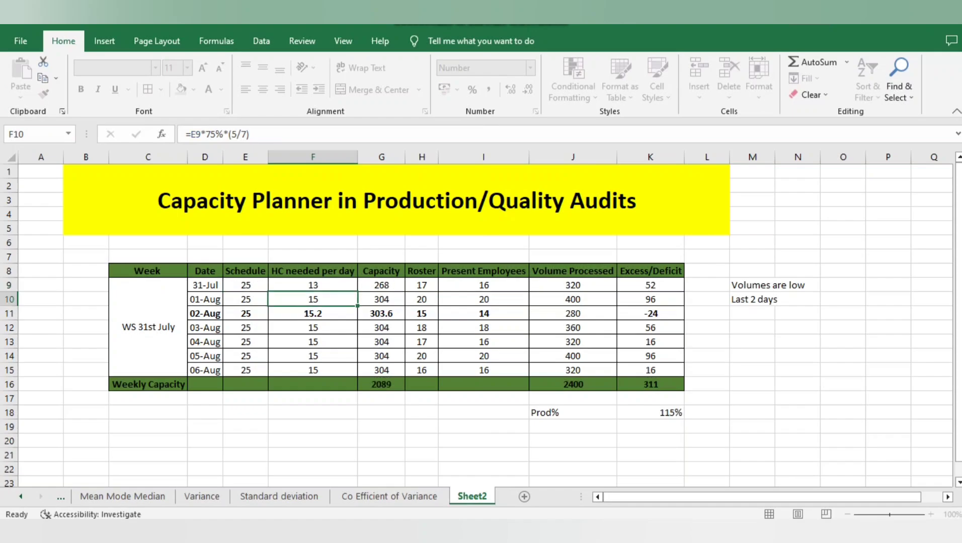
# Change the 31-Jul HC needed per day formula to =E9*90%*(5/7)
pyautogui.press('Up')
pyautogui.click(206, 135)
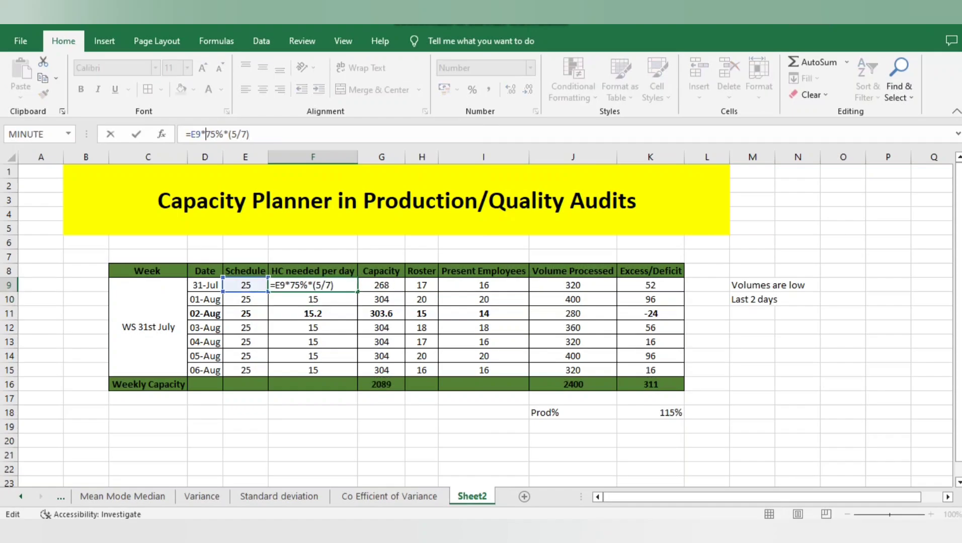
pyautogui.press('Right')
pyautogui.press('Right')
pyautogui.press('BackSpace')
pyautogui.press('BackSpace')
pyautogui.write('90')
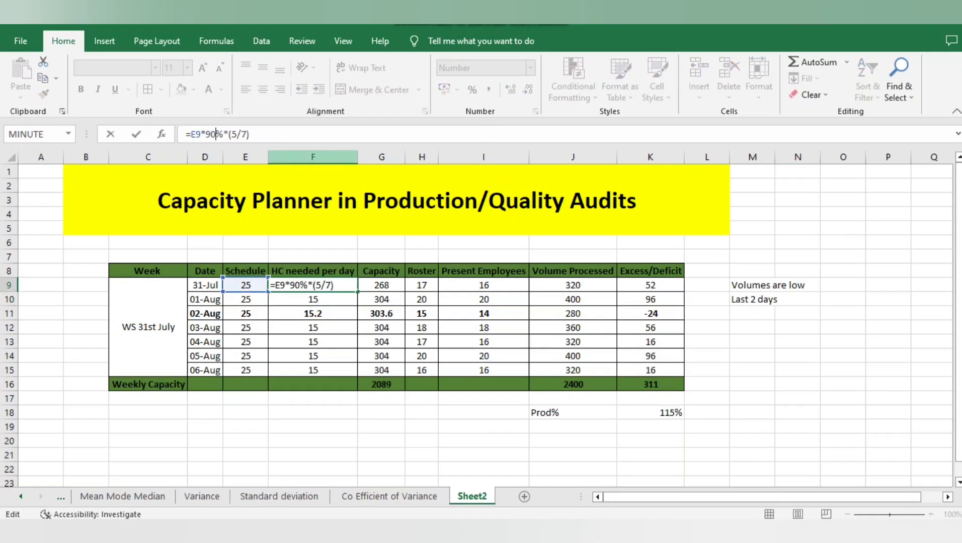
pyautogui.press('Return')
pyautogui.press('Up')
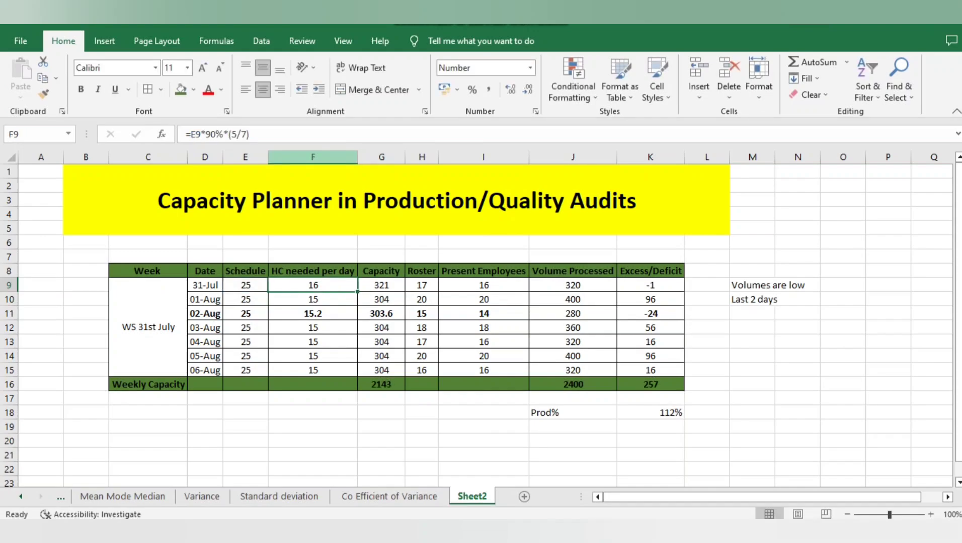